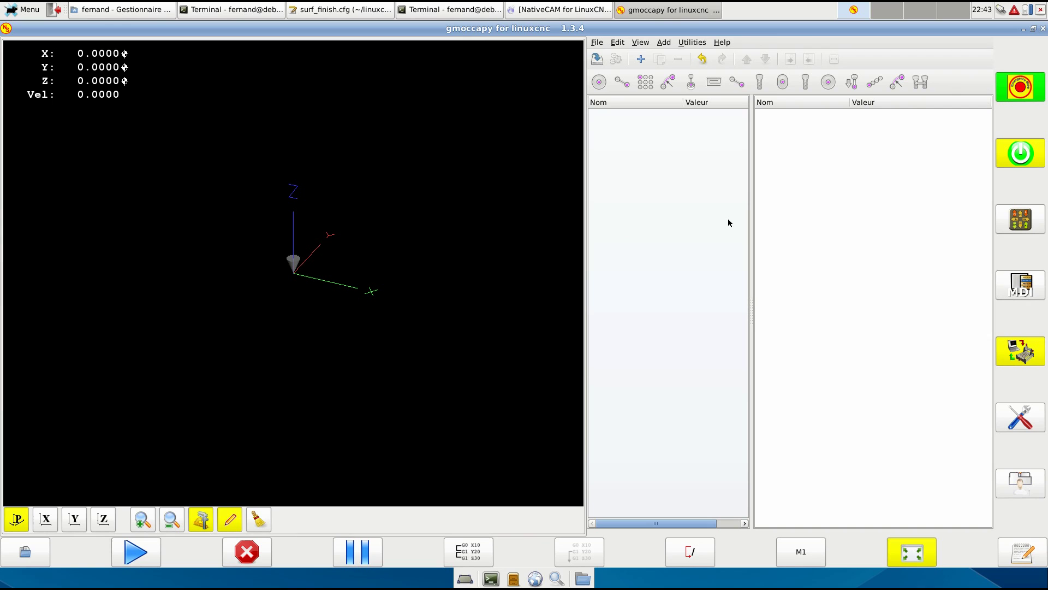
Step: Add a Raw Material workpiece from the Miscellaneous category, a default 4 × 2 × 1 block
left_click(643, 58)
left_click(644, 146)
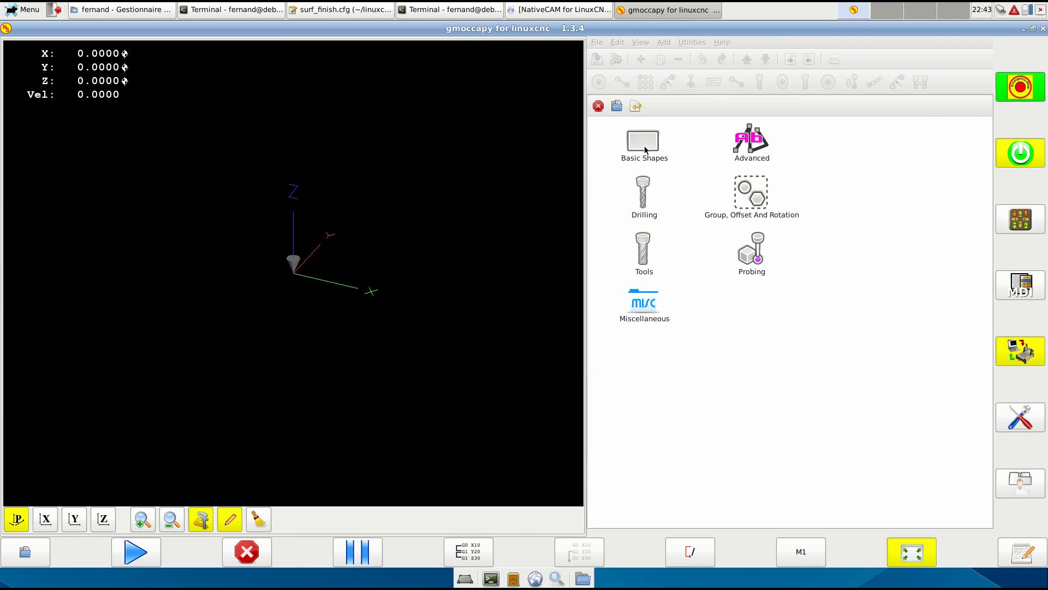
left_click(650, 300)
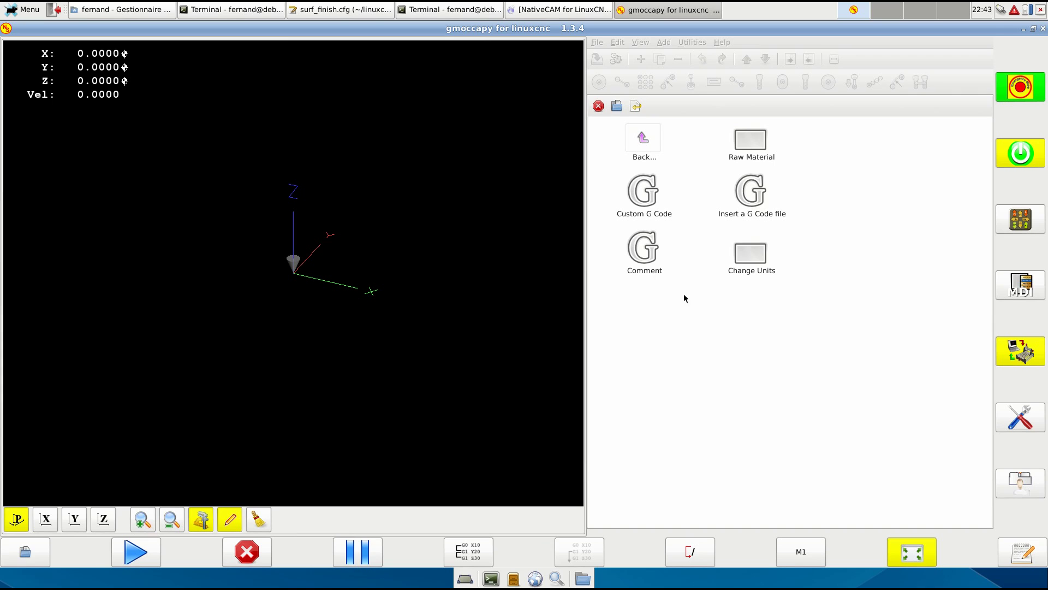
left_click(752, 142)
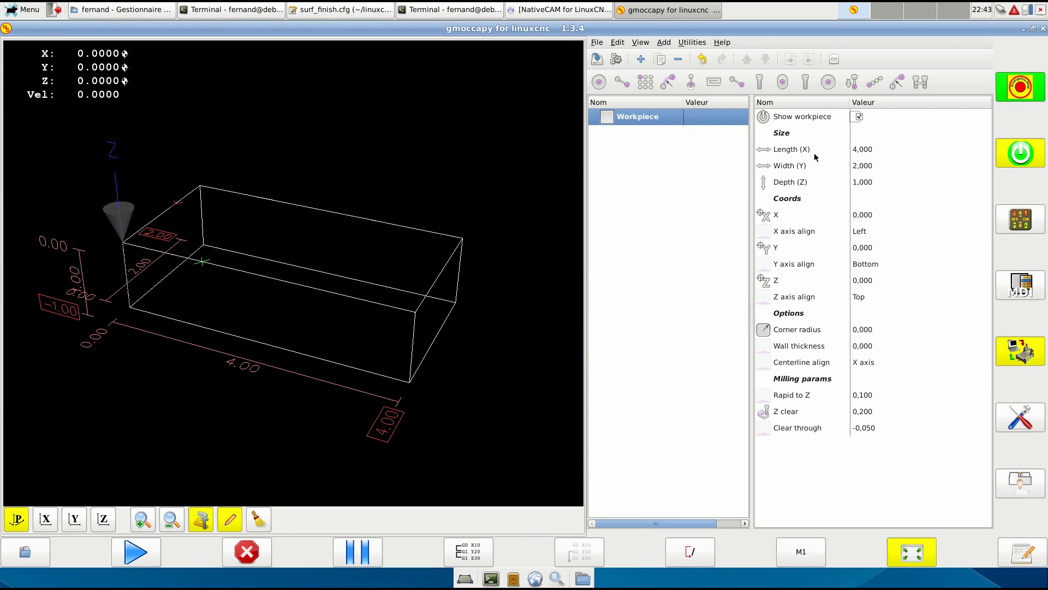
Step: Set the workpiece Depth (Z) to 0,5 and Length (X) to 3, keeping width 2
left_click(795, 136)
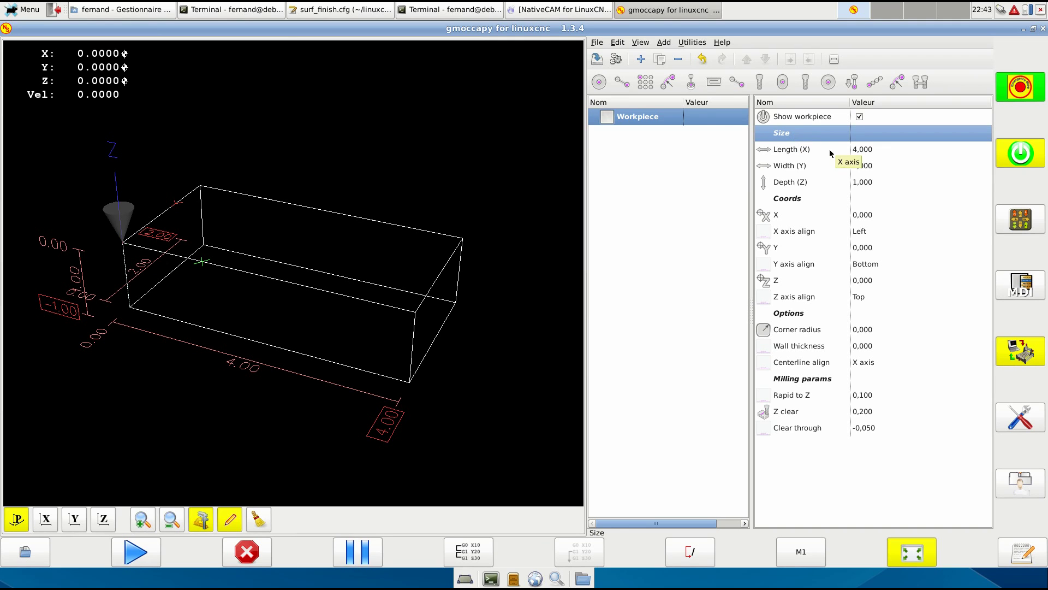
left_click(873, 183)
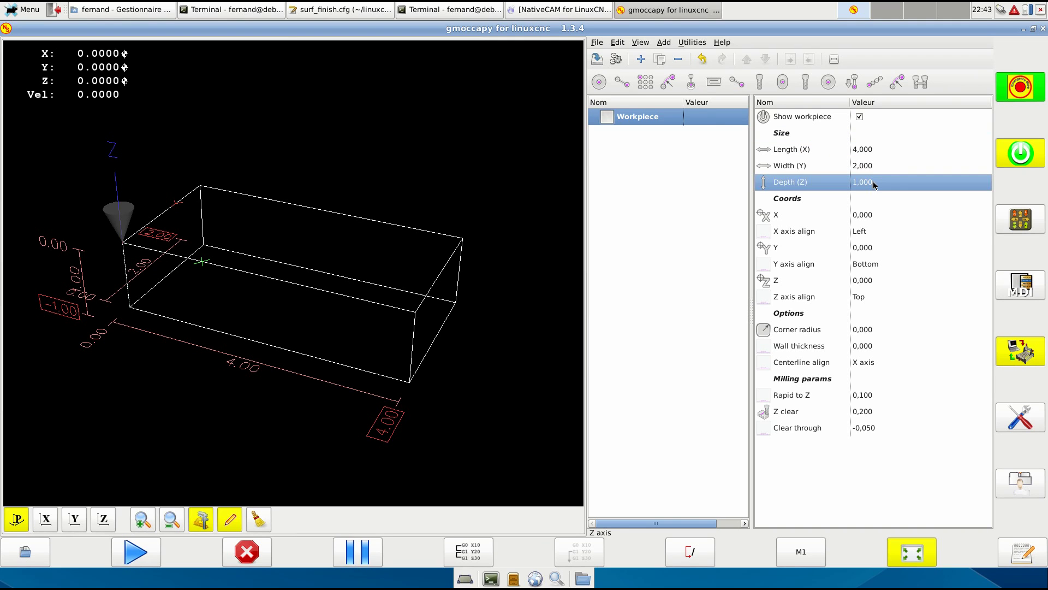
left_click(873, 183)
type("0,5")
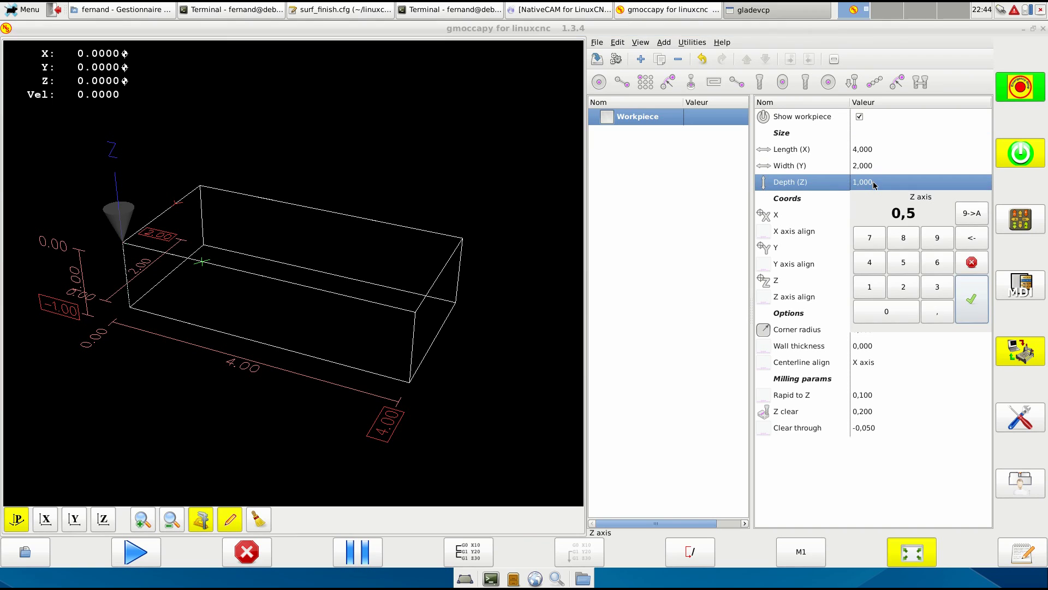
key("Return")
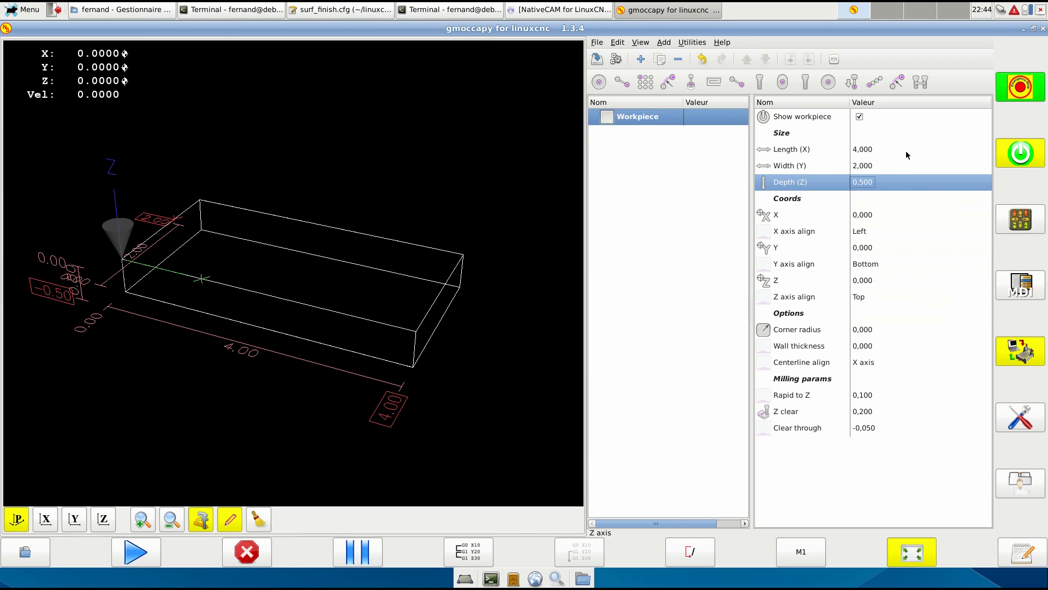
left_click(891, 153)
left_click(891, 152)
type("3")
key("Return")
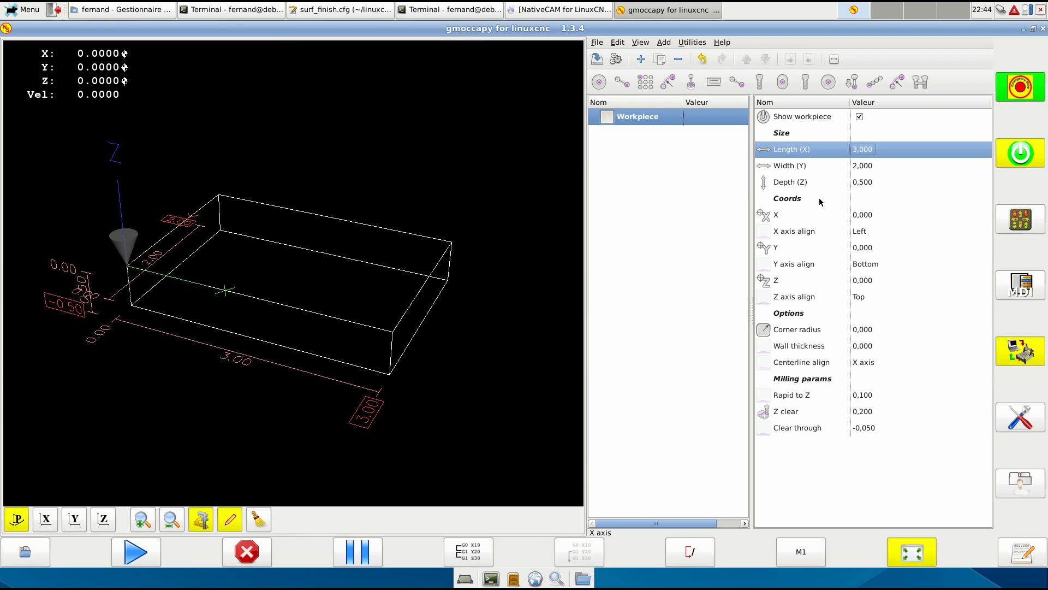
Step: Set X axis align and Y axis align to Center, checking in top view
left_click(901, 214)
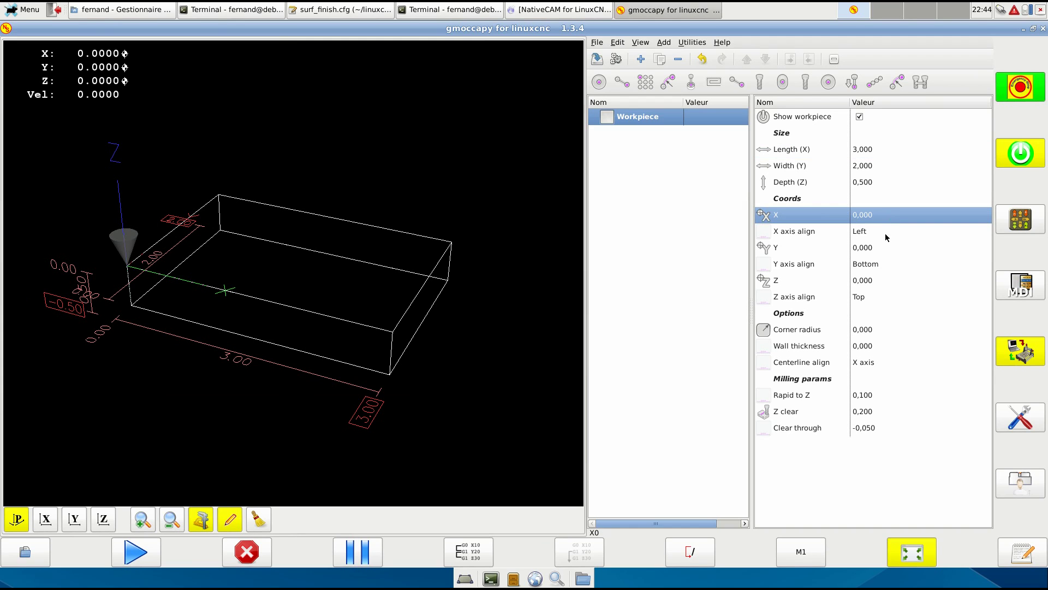
left_click(795, 232)
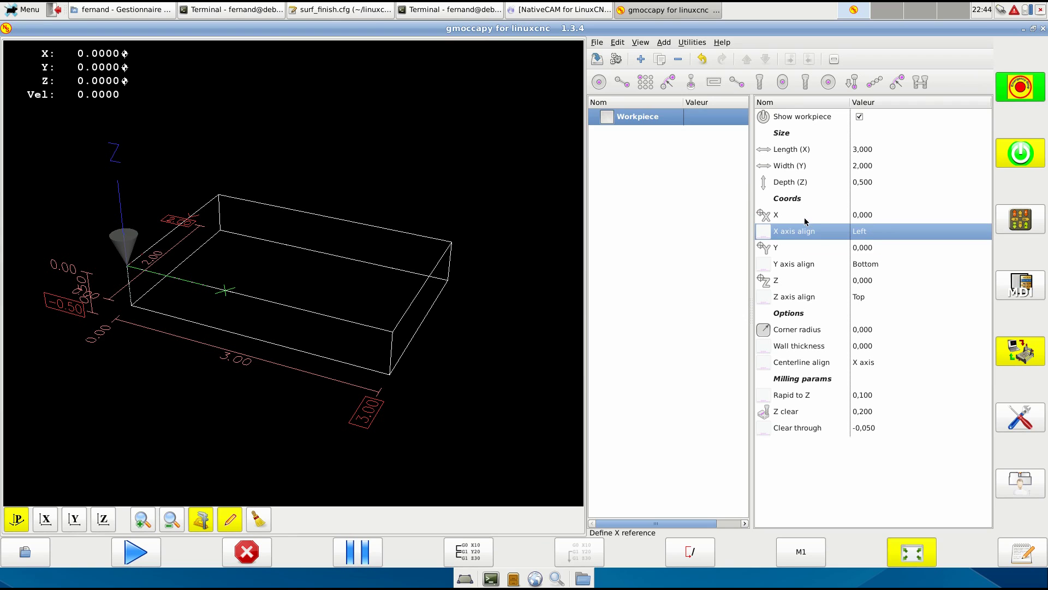
left_click(875, 238)
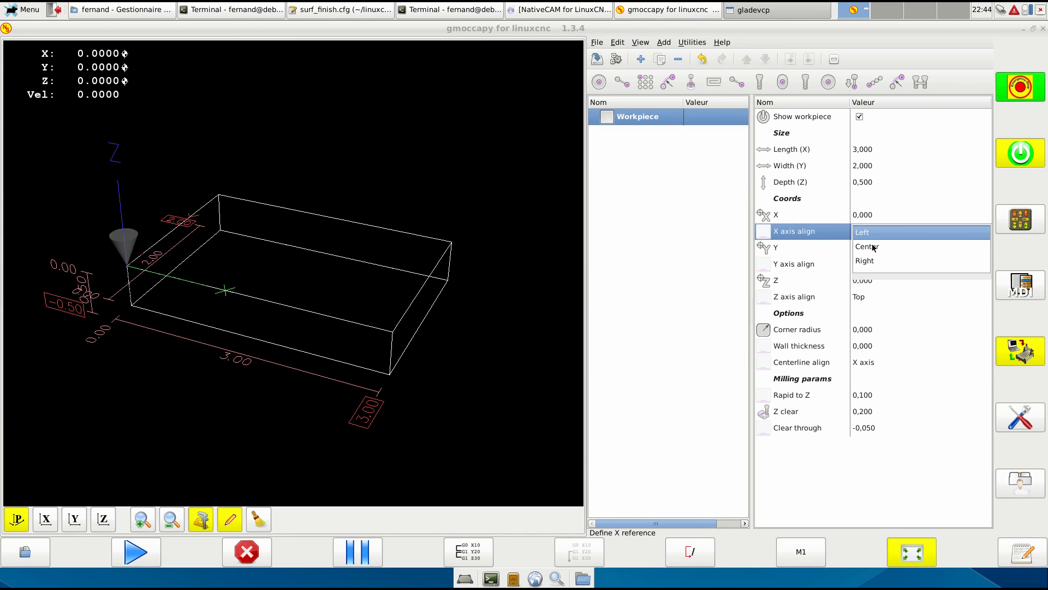
left_click(873, 246)
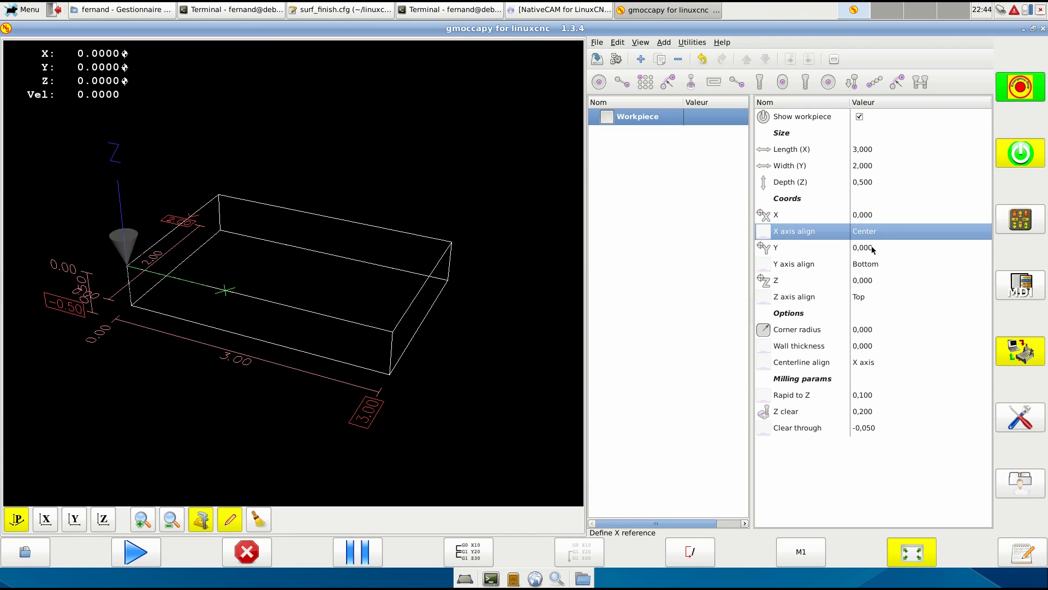
left_click(104, 520)
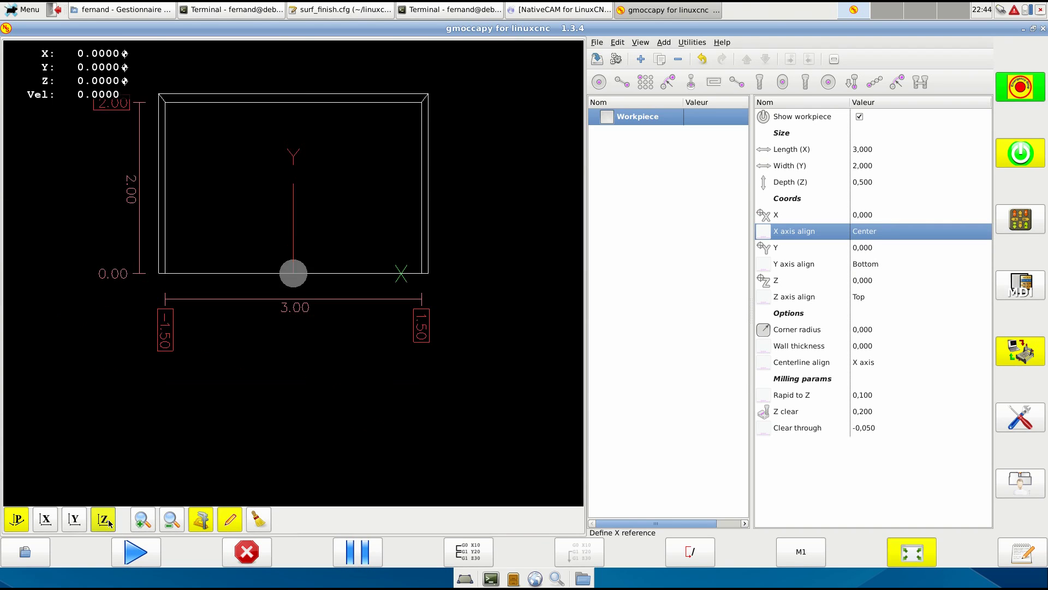
left_click(879, 266)
left_click(877, 267)
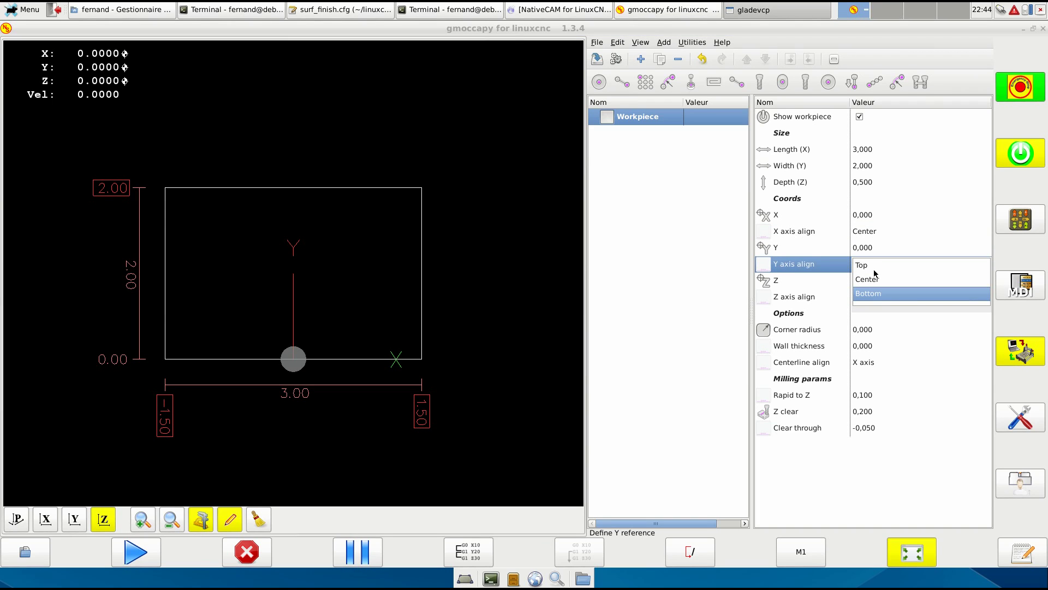
left_click(873, 279)
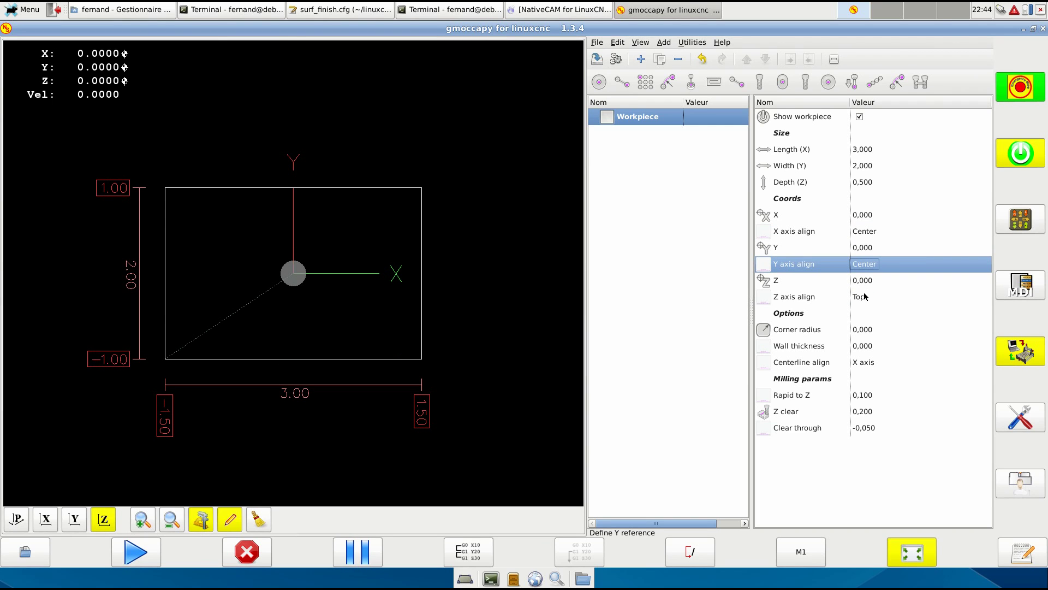
Step: Set Z axis align to Top after briefly trying Bottom
left_click(864, 296)
left_click(867, 298)
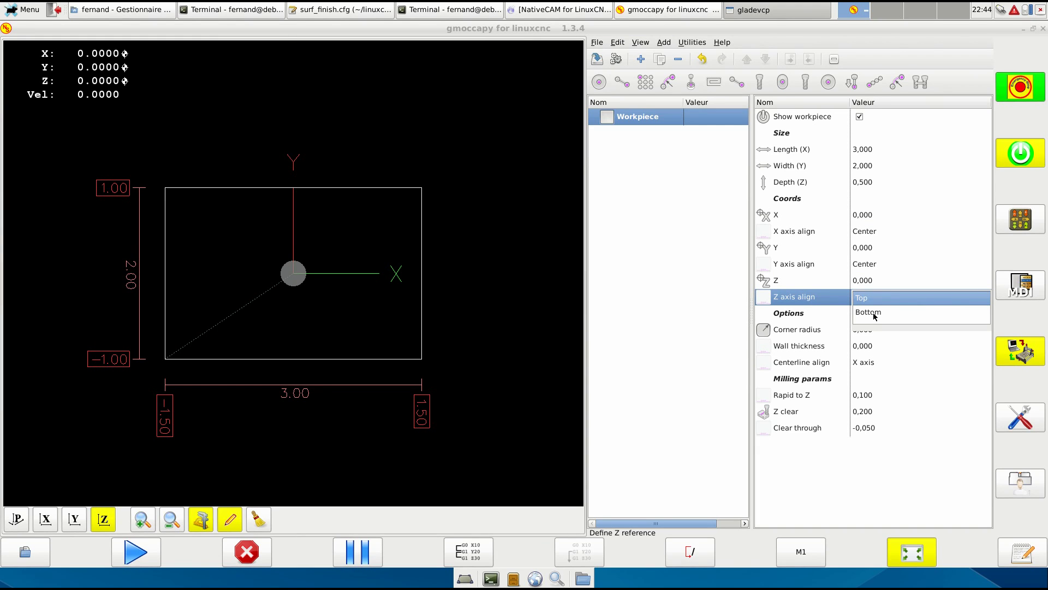
left_click(874, 313)
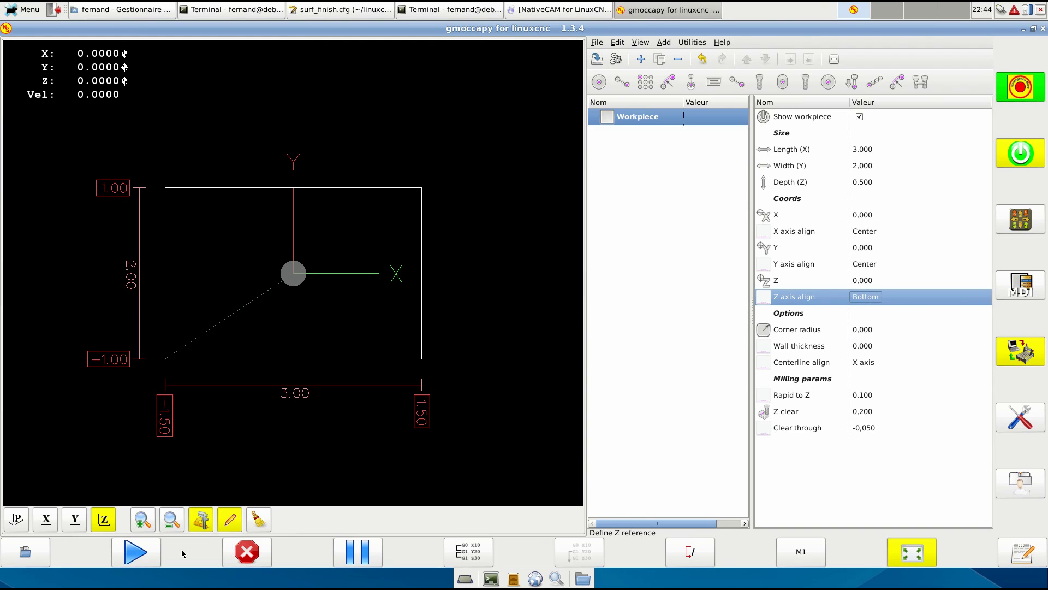
left_click(15, 520)
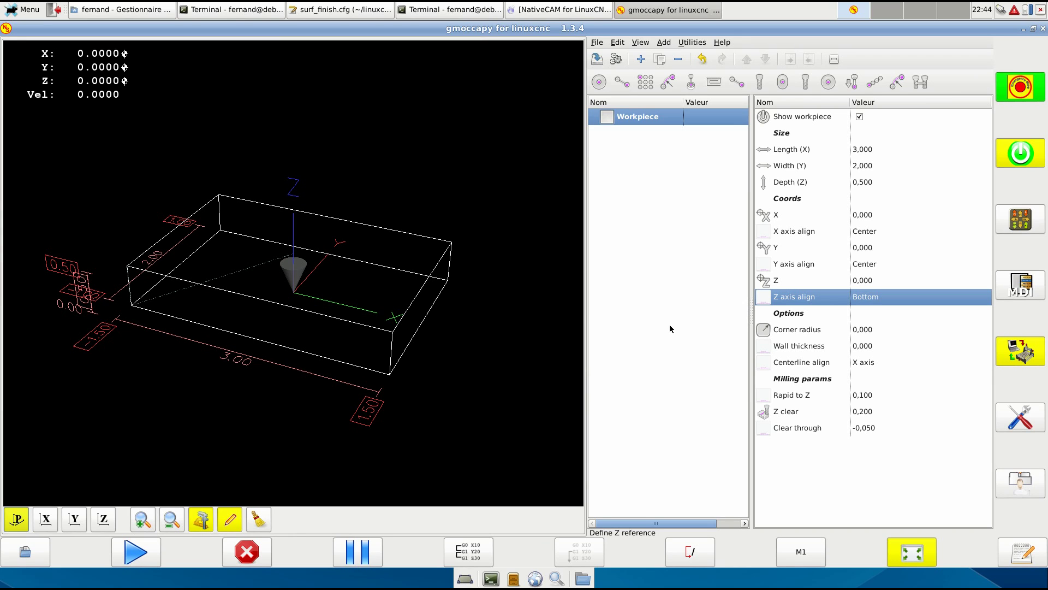
left_click(881, 303)
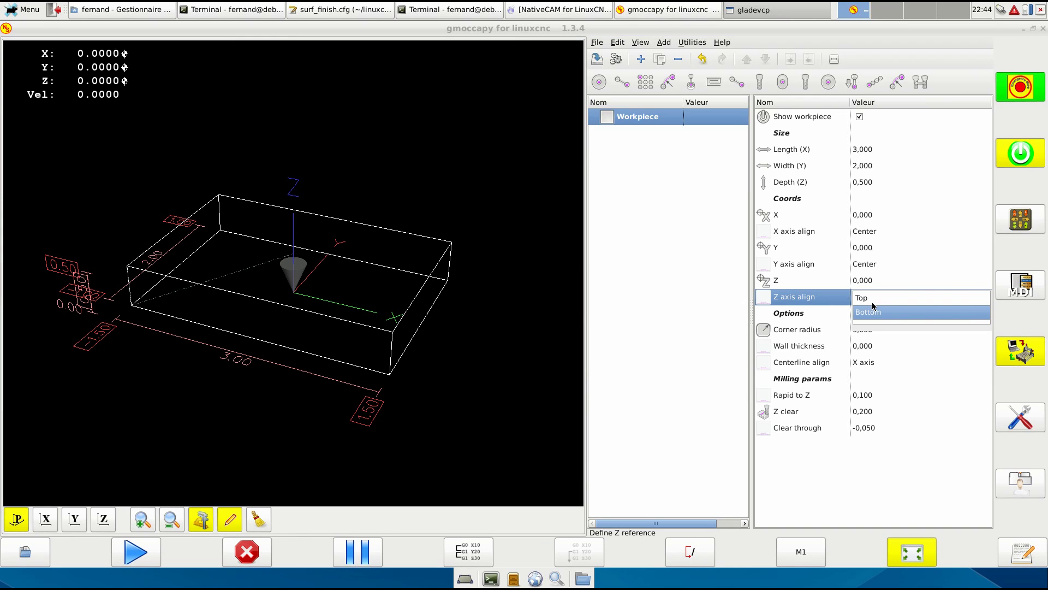
left_click(868, 299)
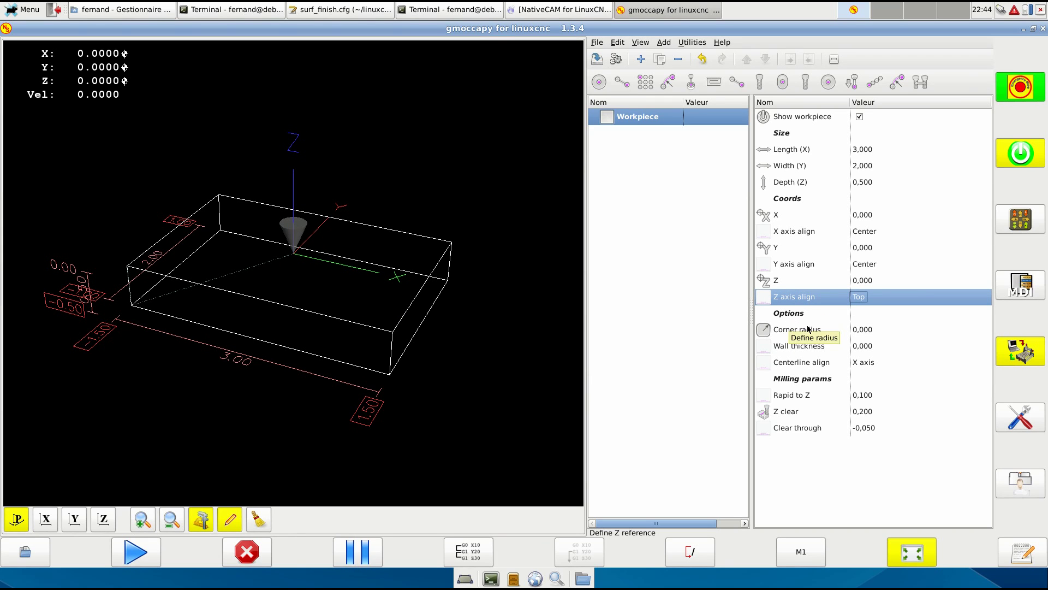
Step: Set the workpiece wall thickness to 0,1 to make it hollow
left_click(870, 346)
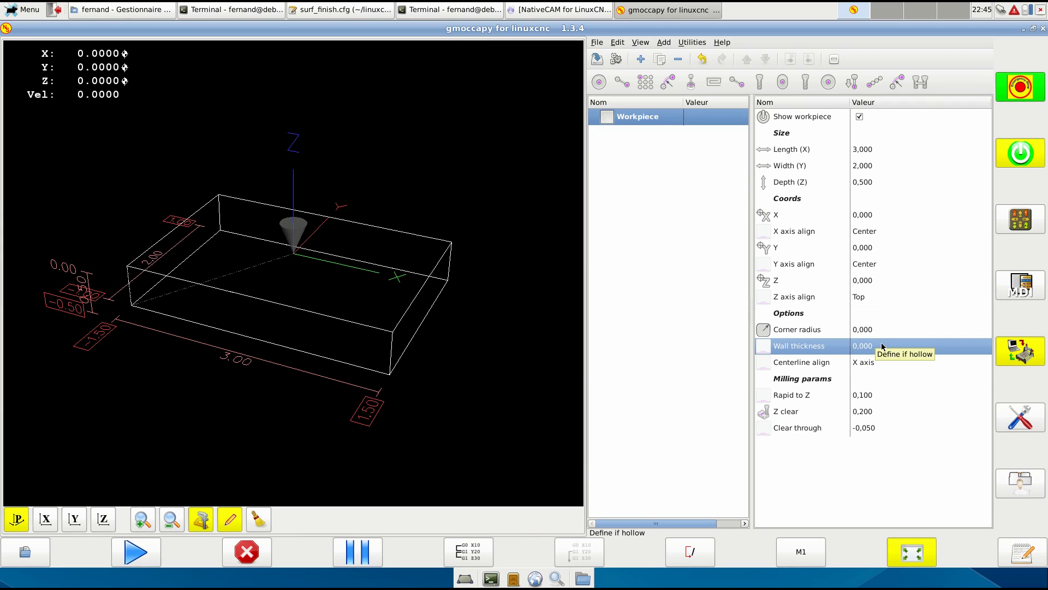
left_click(884, 346)
type("0,1")
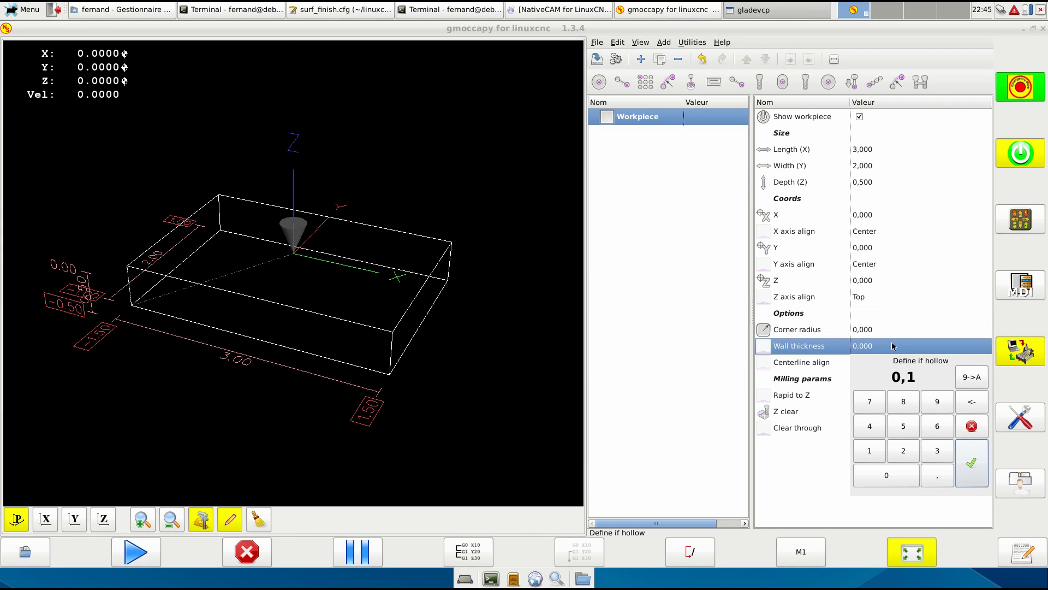
key("Return")
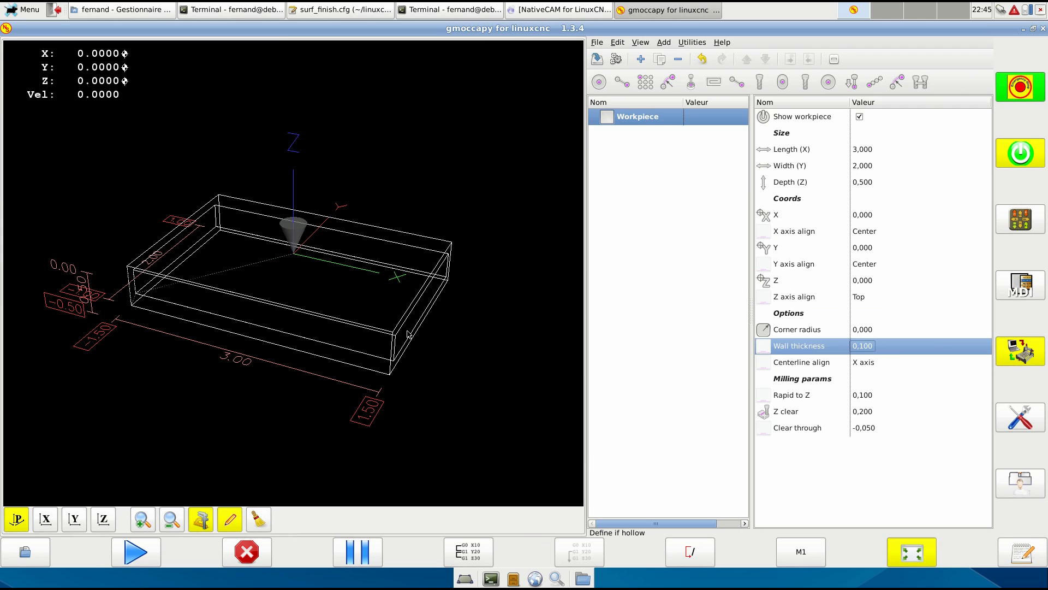
scroll(461, 330, "down", 3)
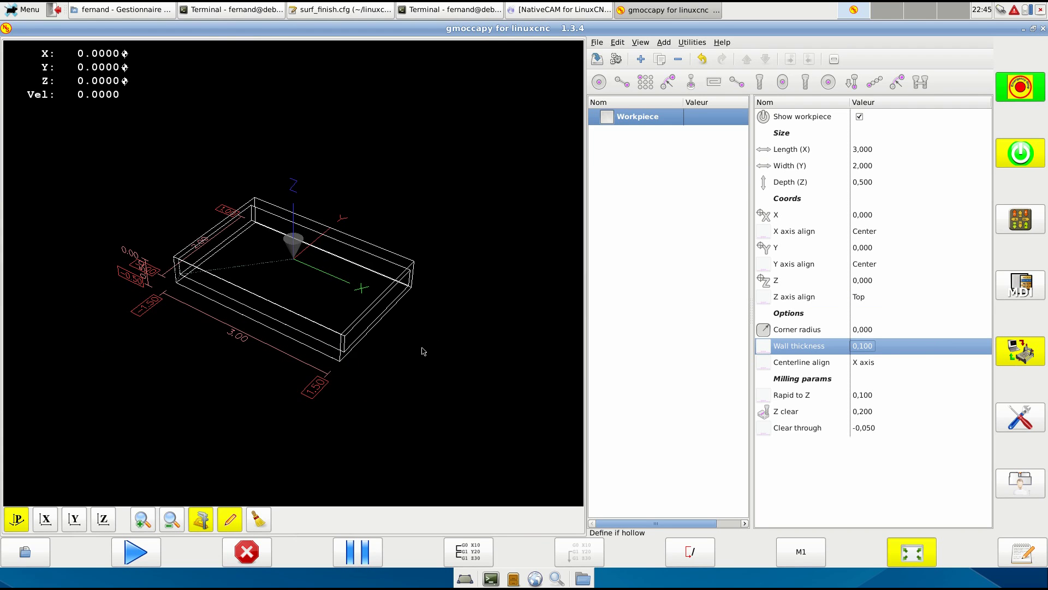
left_click_drag(424, 332, 406, 336)
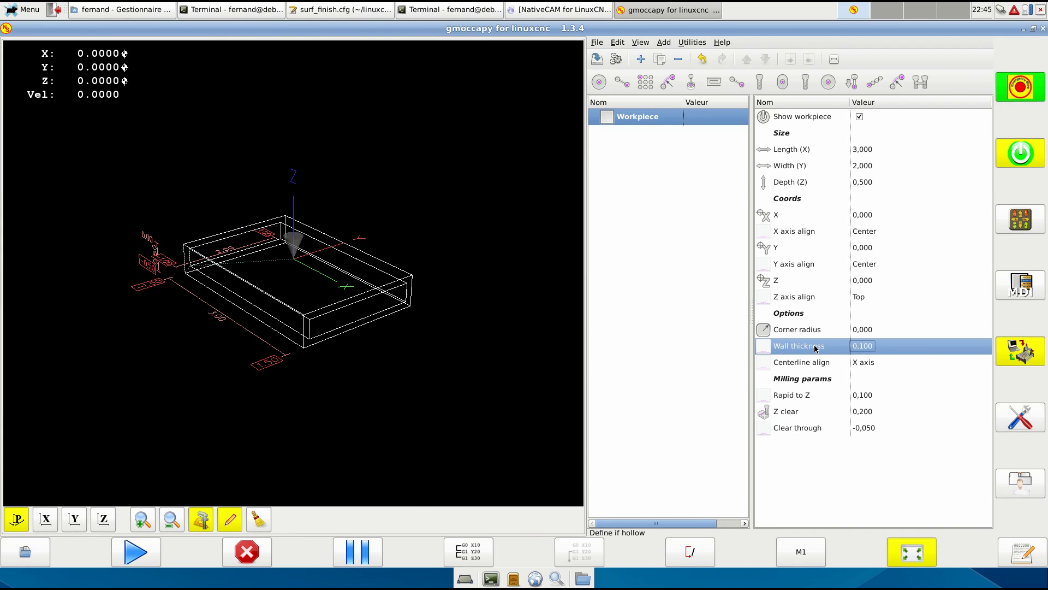
Step: Set the workpiece corner radius to 0,15
left_click(897, 334)
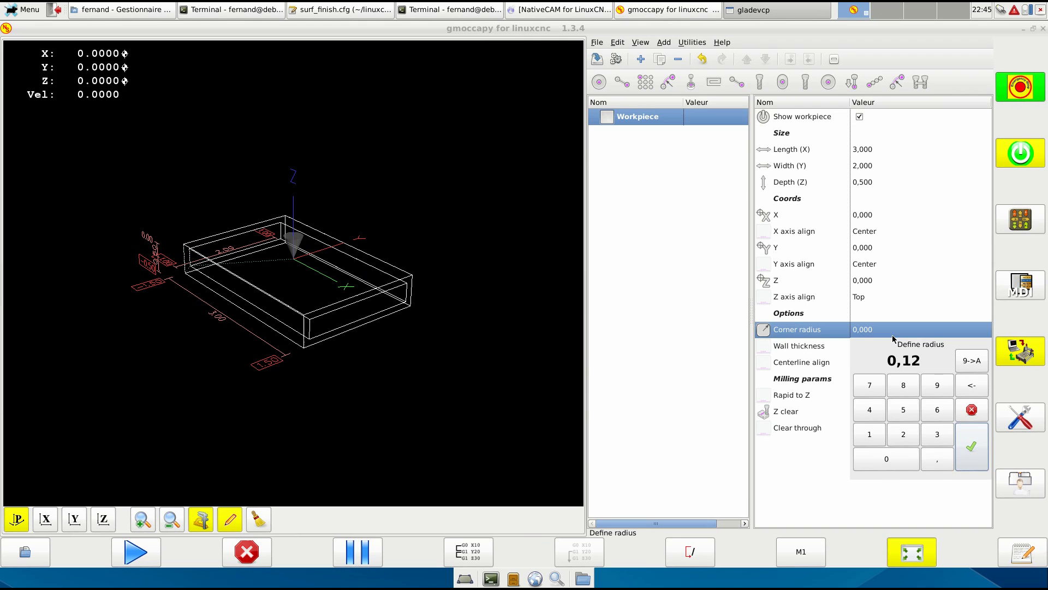
type("0,12")
key("BackSpace")
type("5")
key("Return")
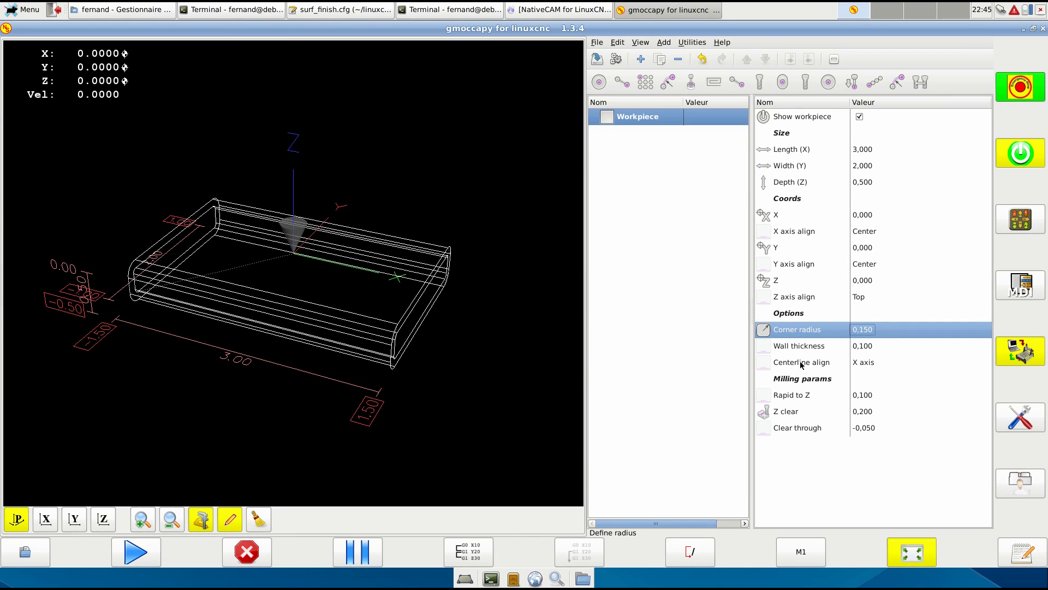
left_click_drag(459, 414, 437, 402)
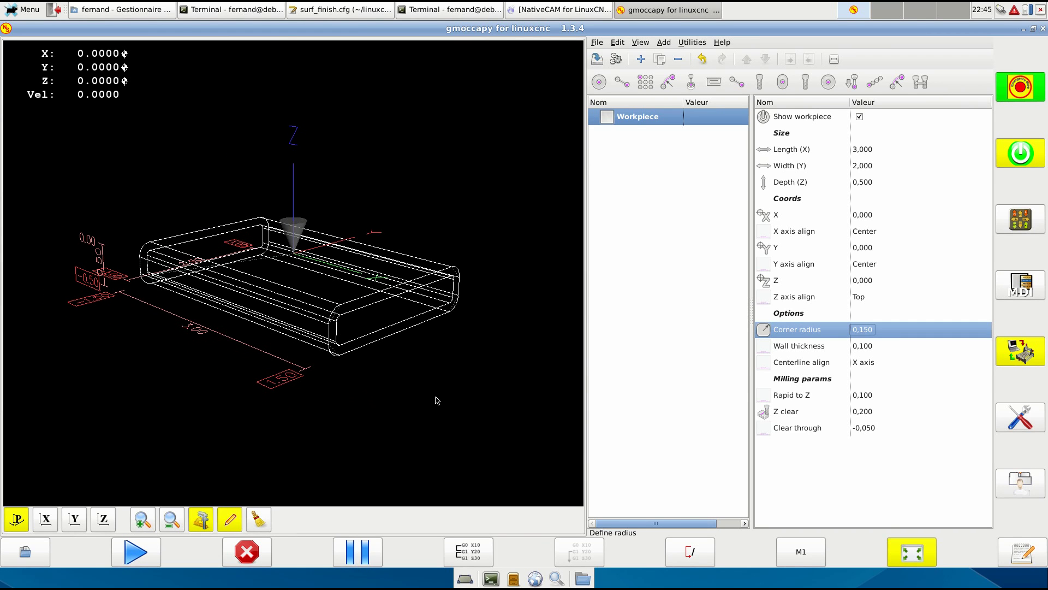
Step: Set Centerline align to Z axis after trying Y axis, giving an open-topped tray
left_click(824, 363)
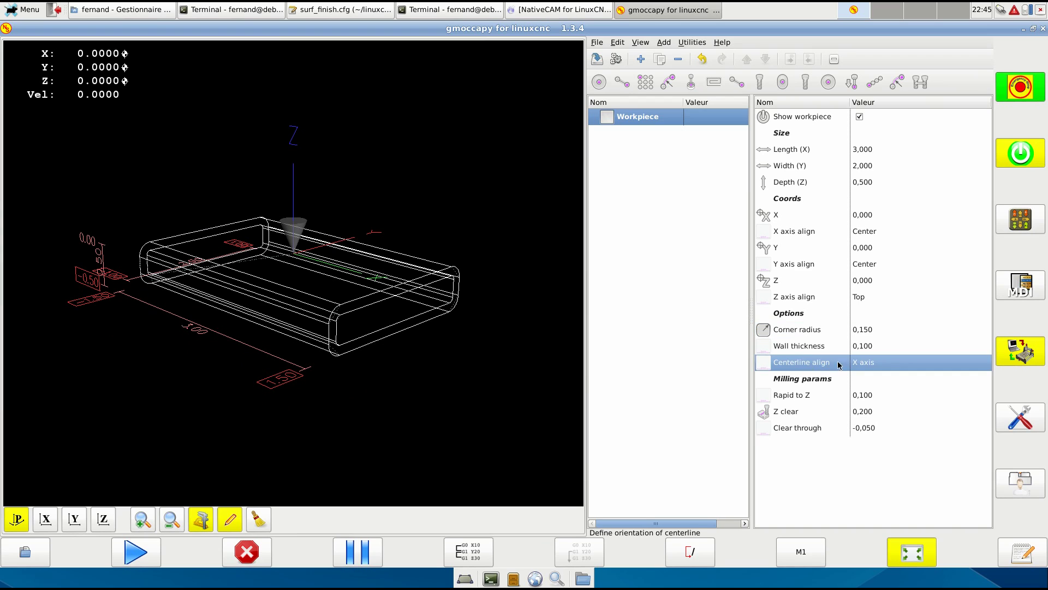
left_click(890, 364)
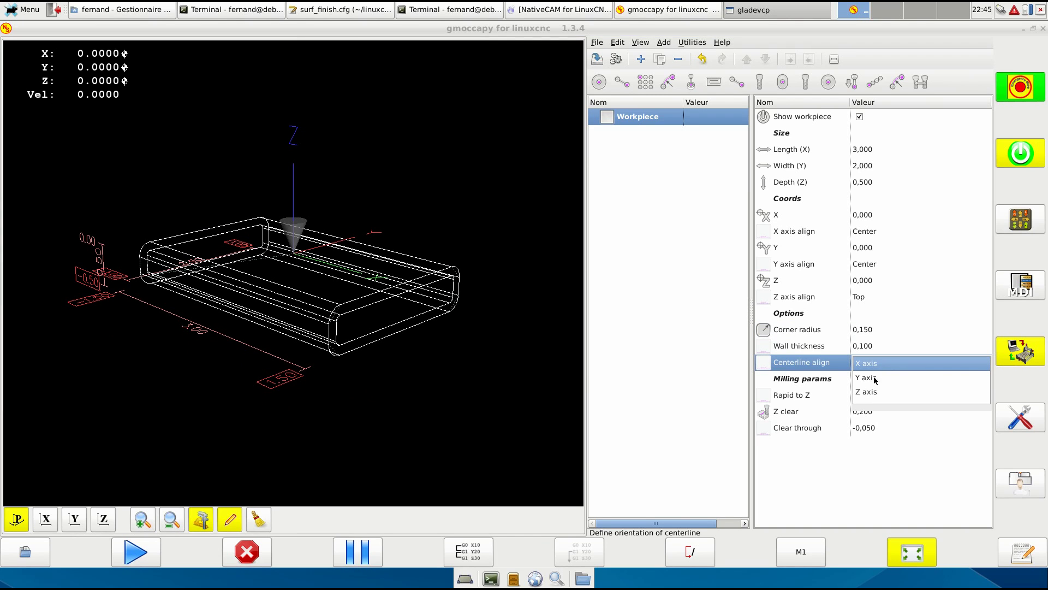
left_click(870, 378)
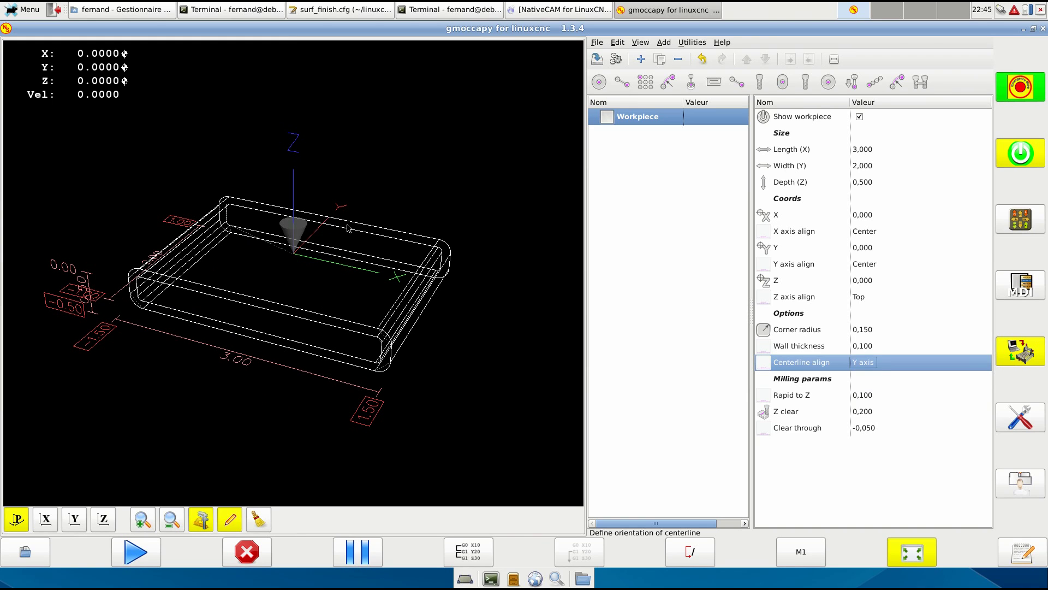
left_click(877, 362)
left_click(866, 391)
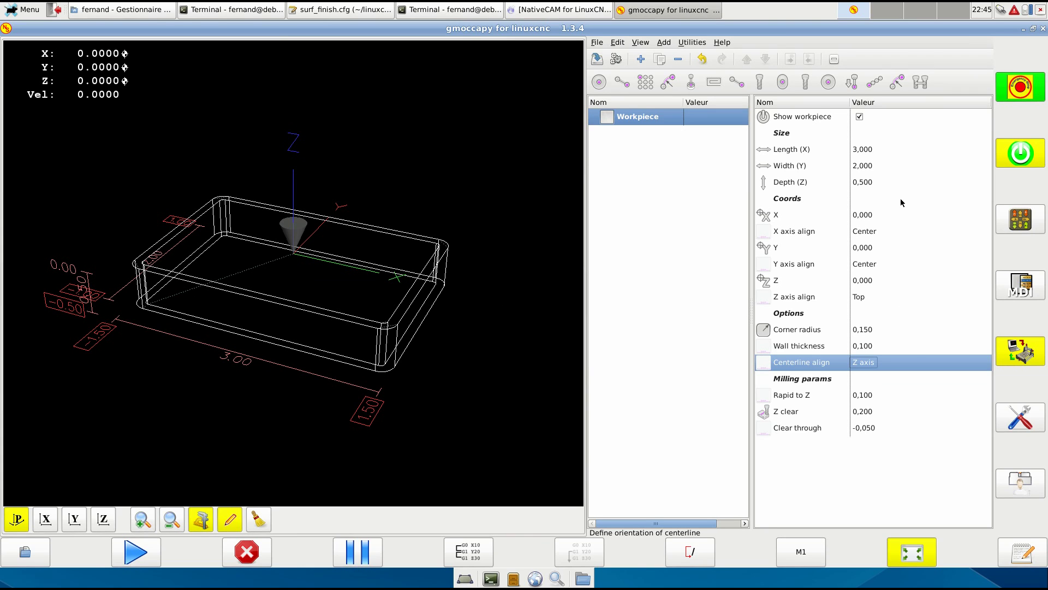
Step: Set workpiece Length (X) to 2 and corner radius to 2, forming a ring
left_click(883, 153)
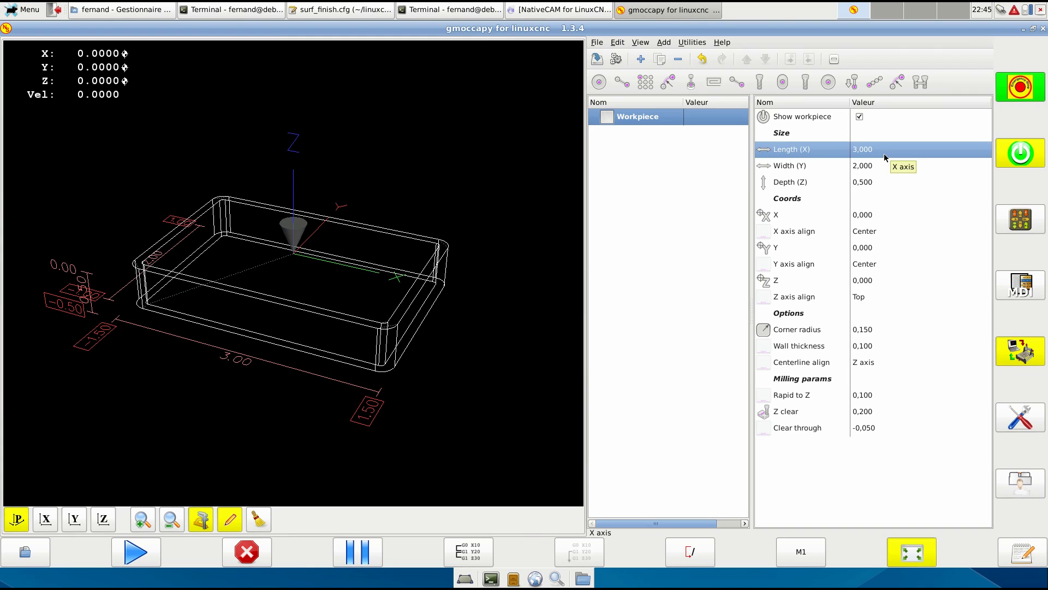
type("2")
key("Return")
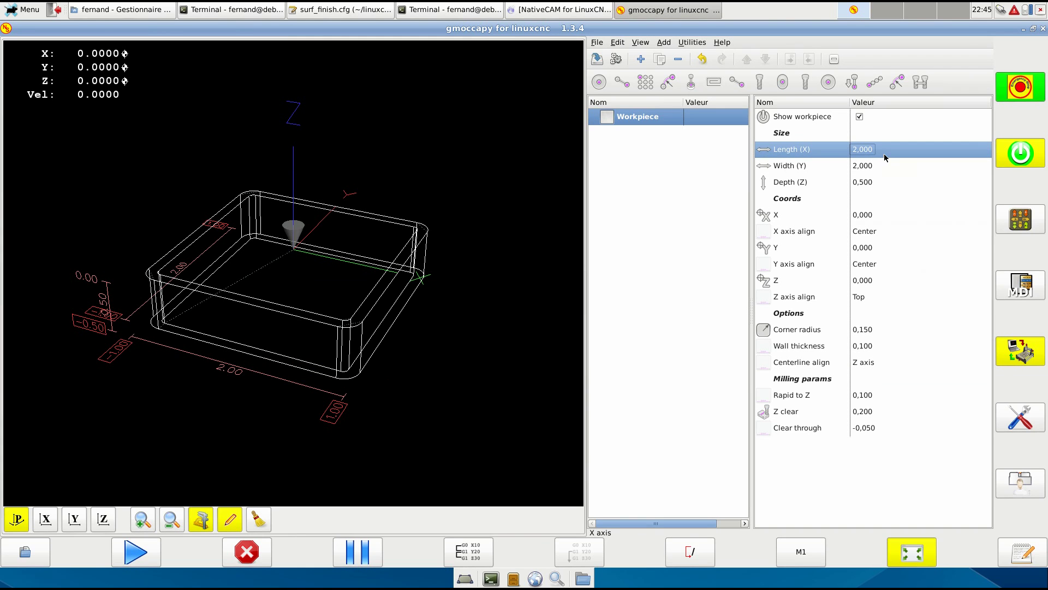
left_click(887, 330)
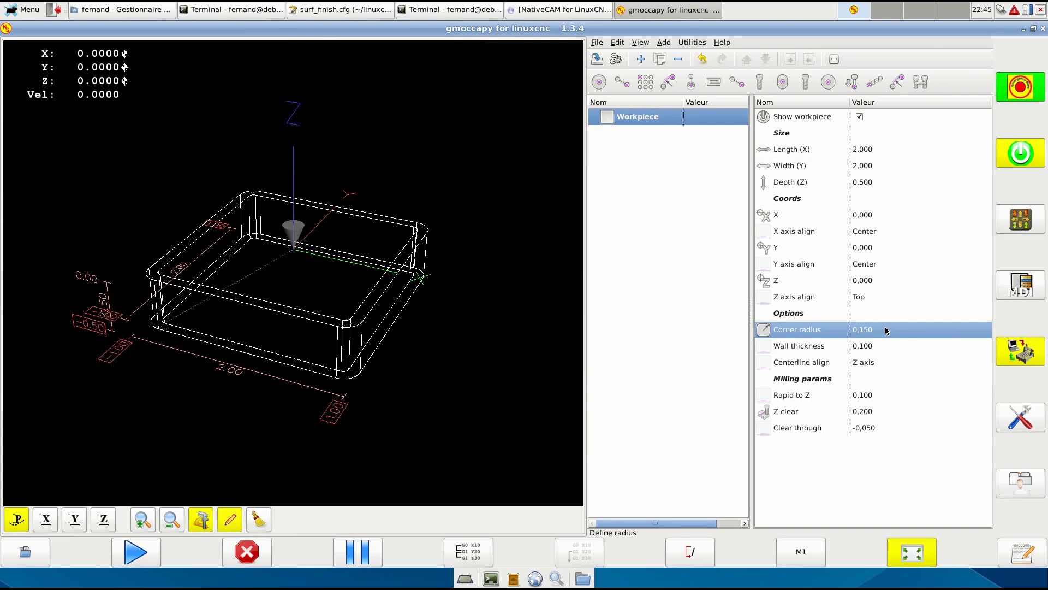
type("2")
key("Return")
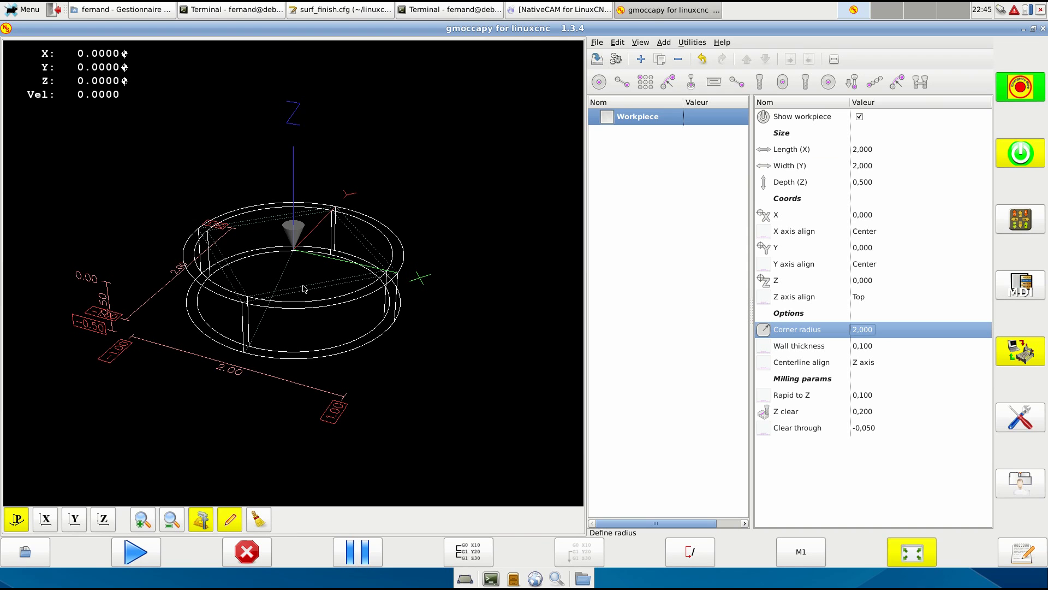
mouse_move(305, 289)
left_mouse_down()
mouse_move(345, 283)
mouse_move(300, 289)
left_mouse_up()
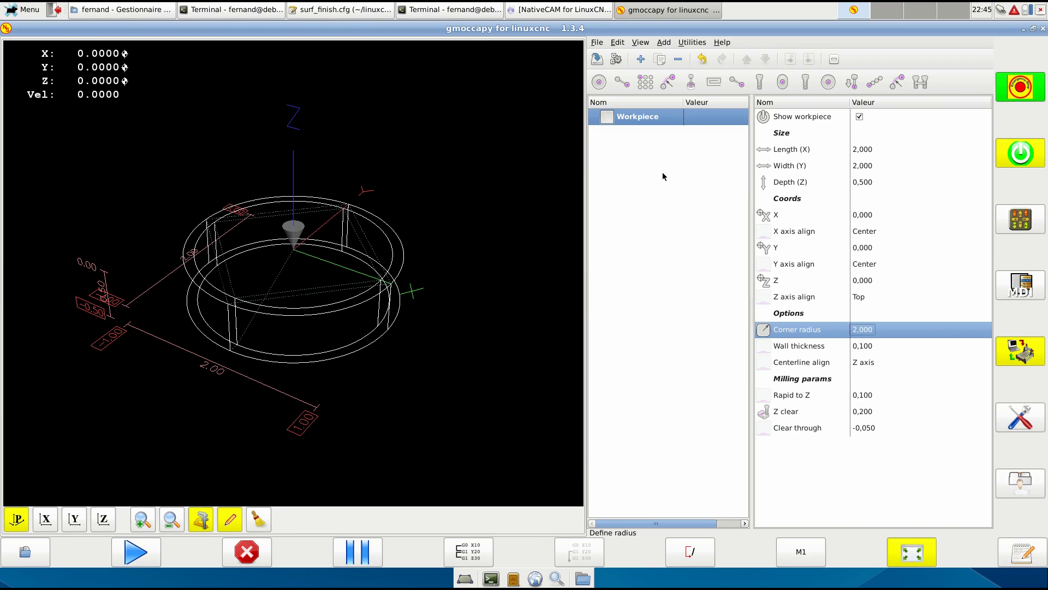
Step: Toggle Show workpiece off and on, then set Centerline align to X axis
left_click(861, 117)
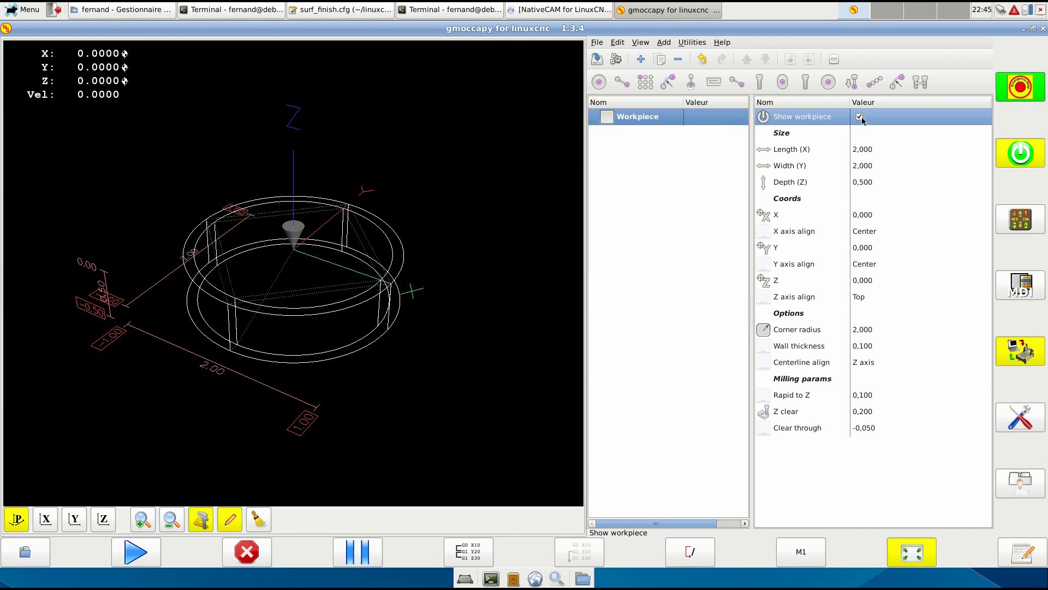
left_click(860, 117)
left_click(860, 117)
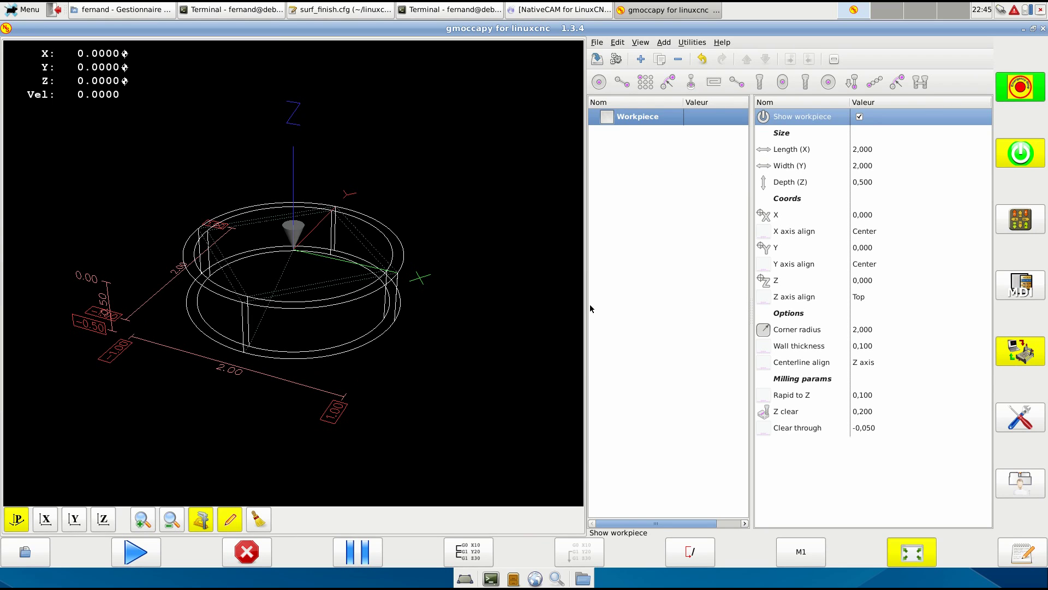
left_click(879, 346)
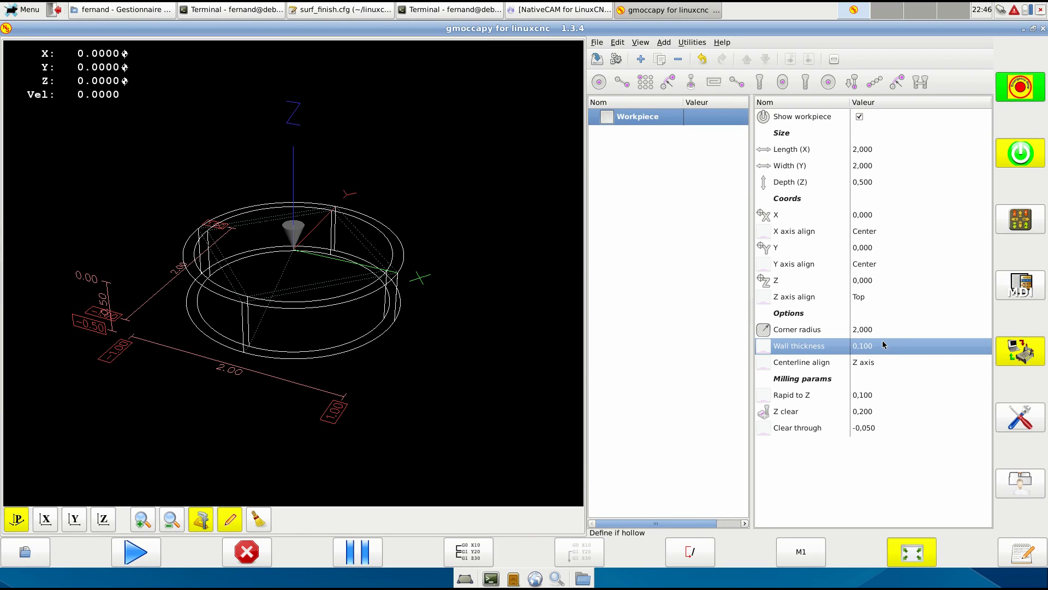
left_click(875, 362)
left_click(874, 360)
left_click(874, 358)
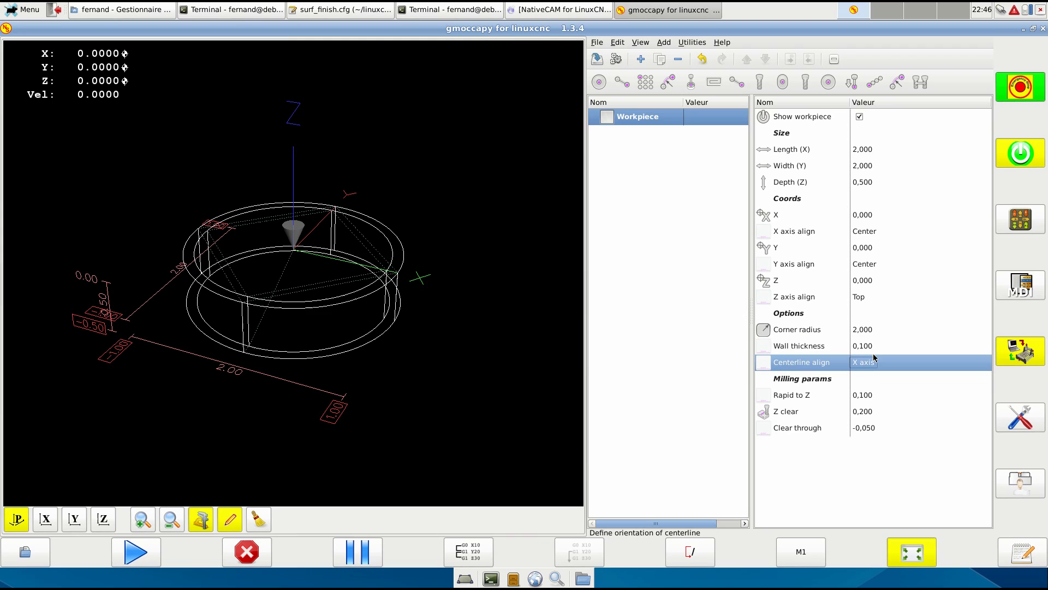
Step: Apply the X-axis centerline, keeping Rapid to Z 0.100, Z clear 0.200, Clear through -0.050
left_click(880, 346)
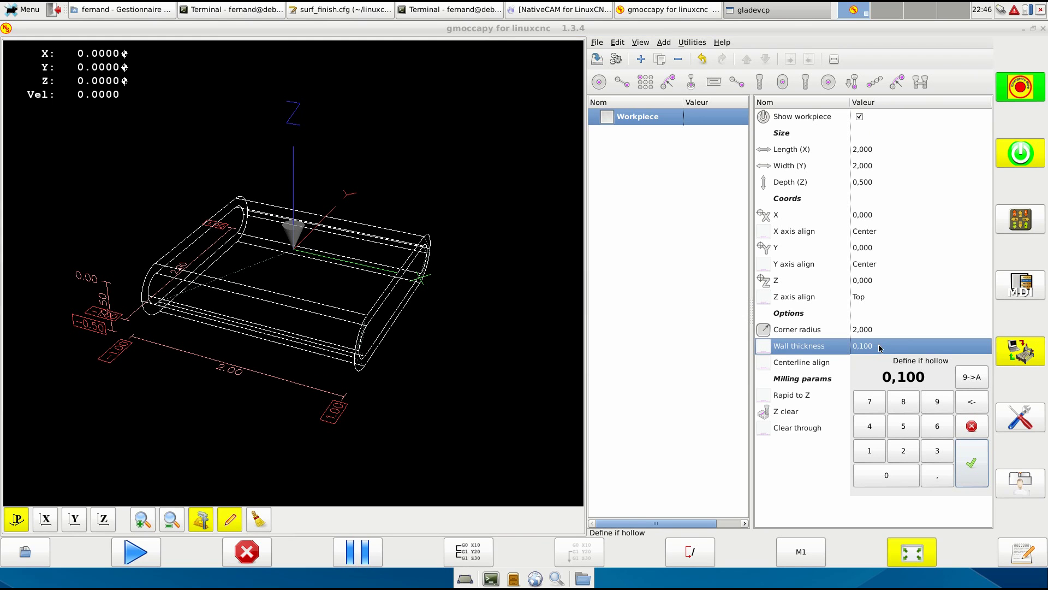
left_click(819, 381)
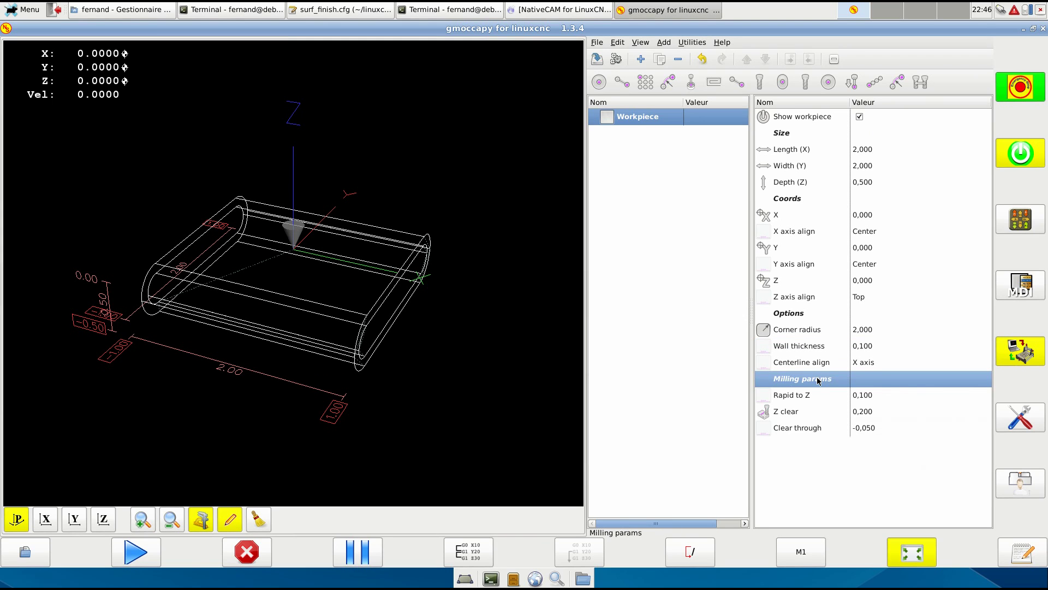
left_click(815, 387)
left_click(816, 408)
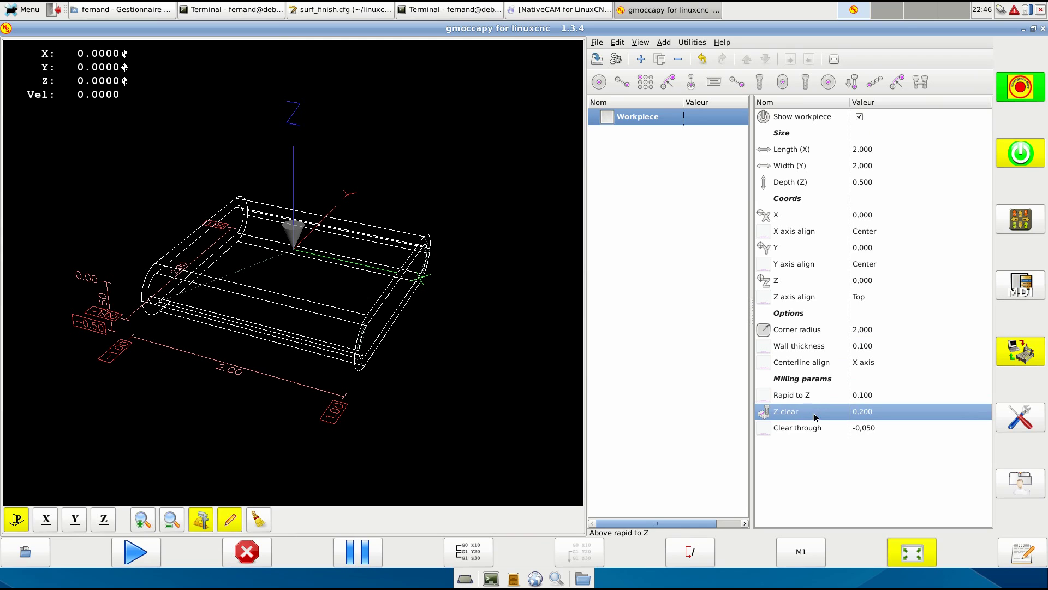
left_click(814, 427)
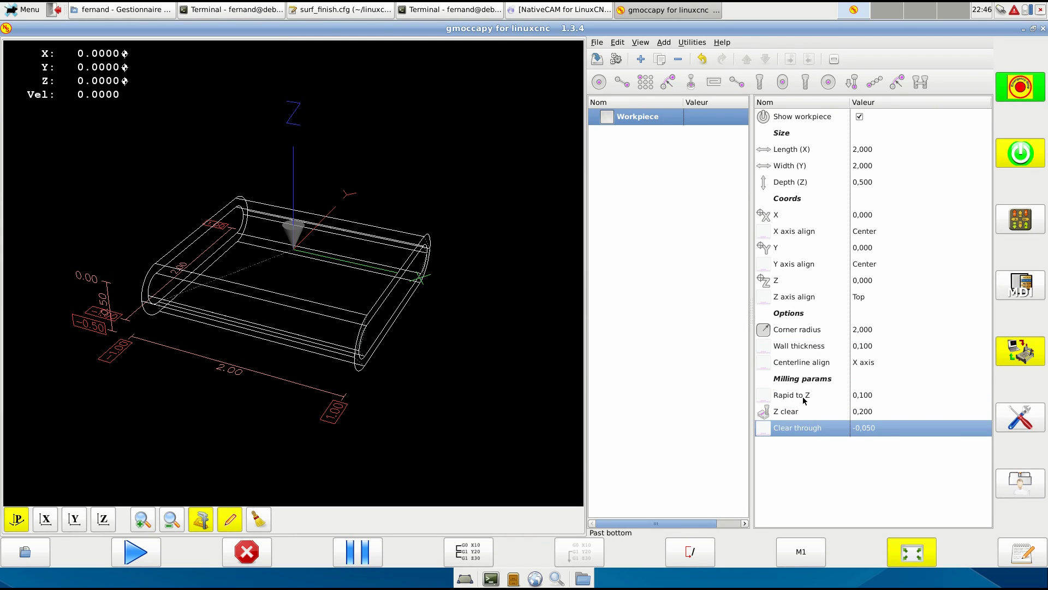
left_click(805, 401)
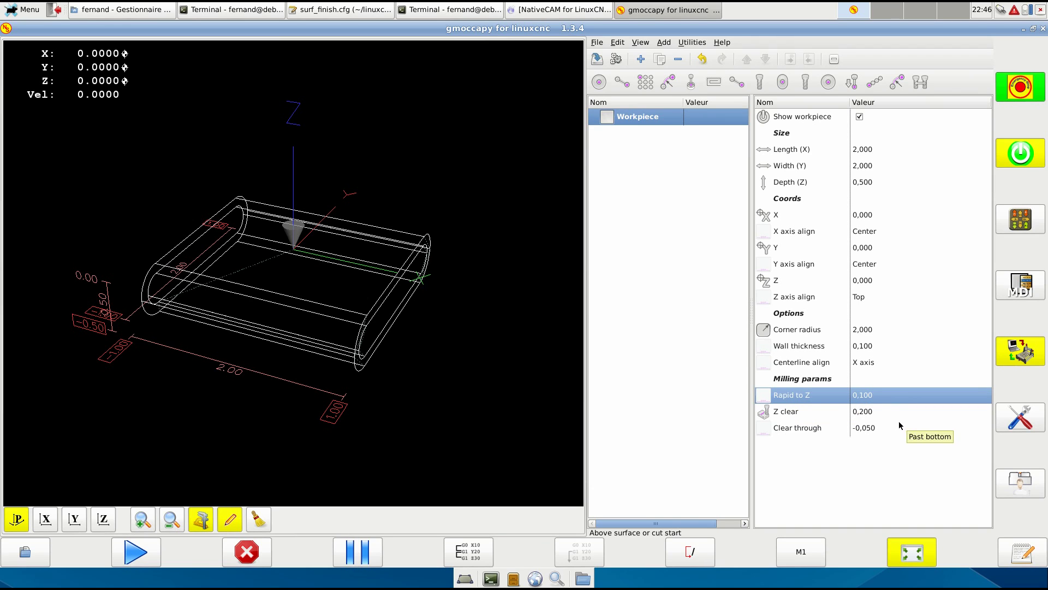
left_click(793, 430)
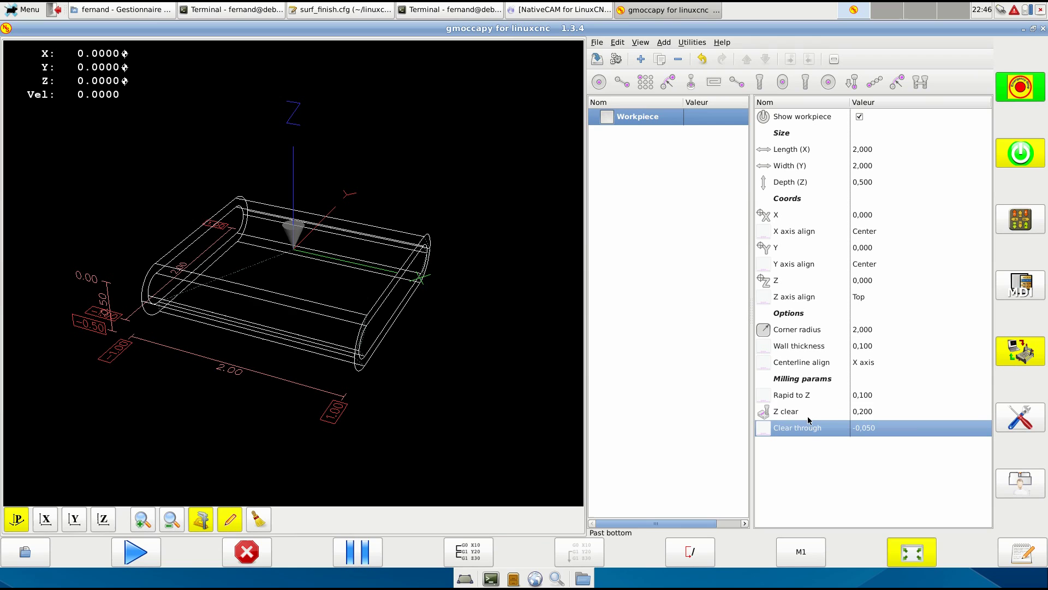
left_click(795, 414)
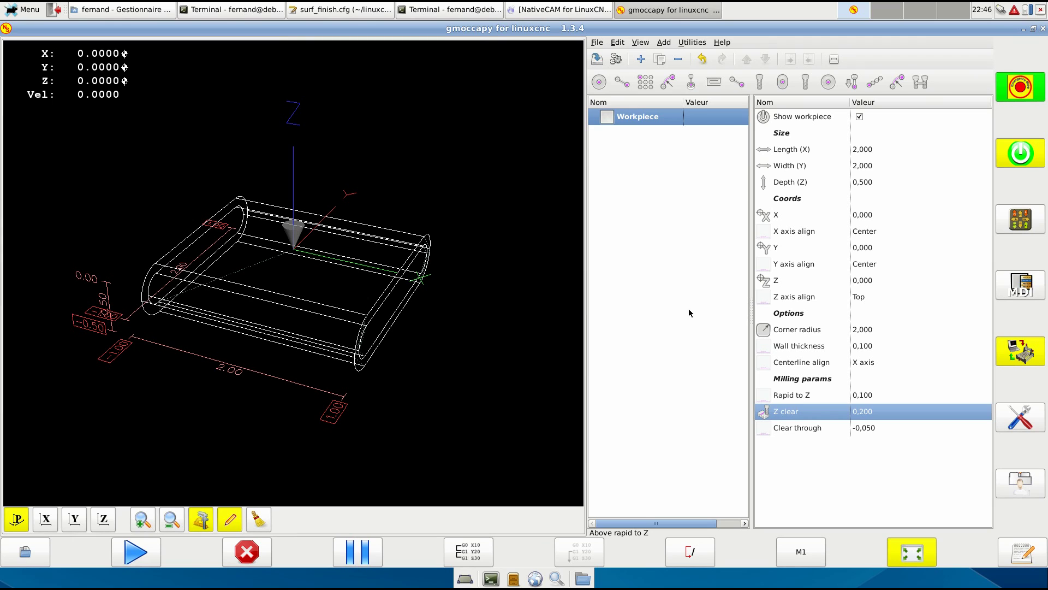
Step: Set corner radius and wall thickness to 0 and refresh the workpiece display
left_click(884, 326)
left_click(883, 326)
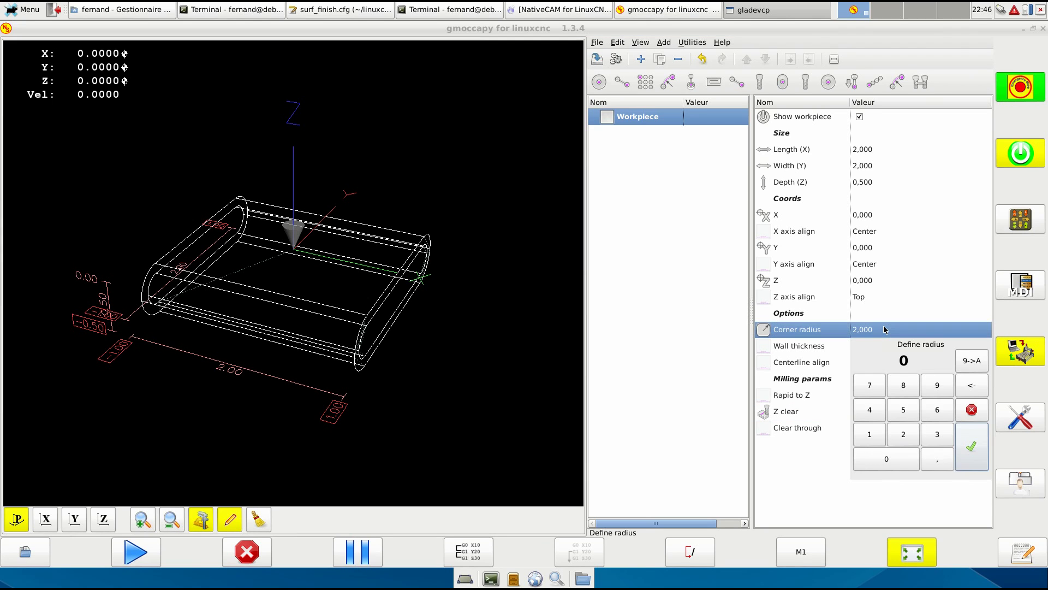
type("0")
key("Return")
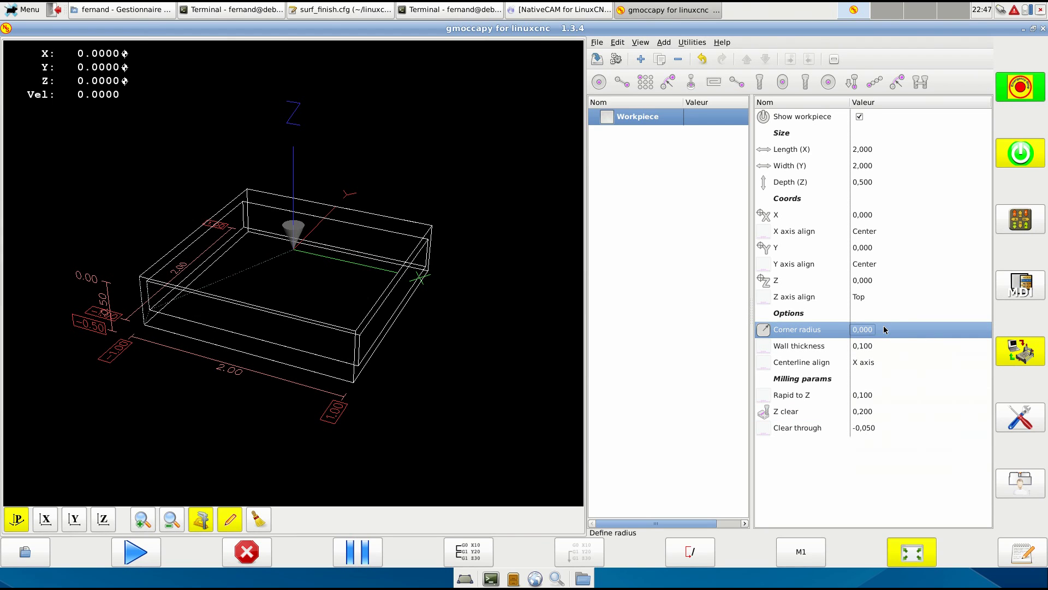
type("0")
key("Return")
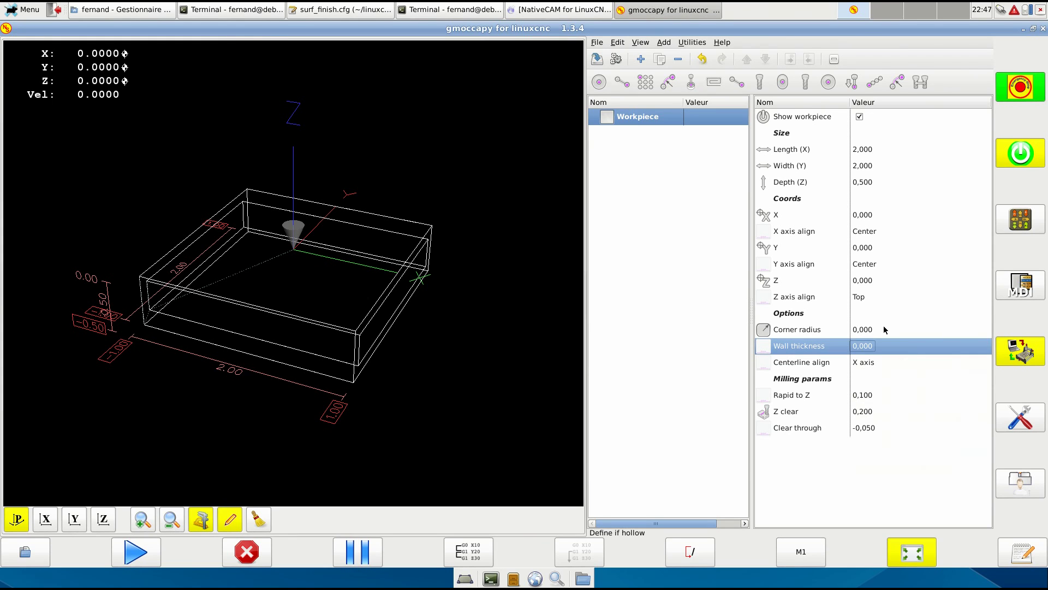
left_click(861, 118)
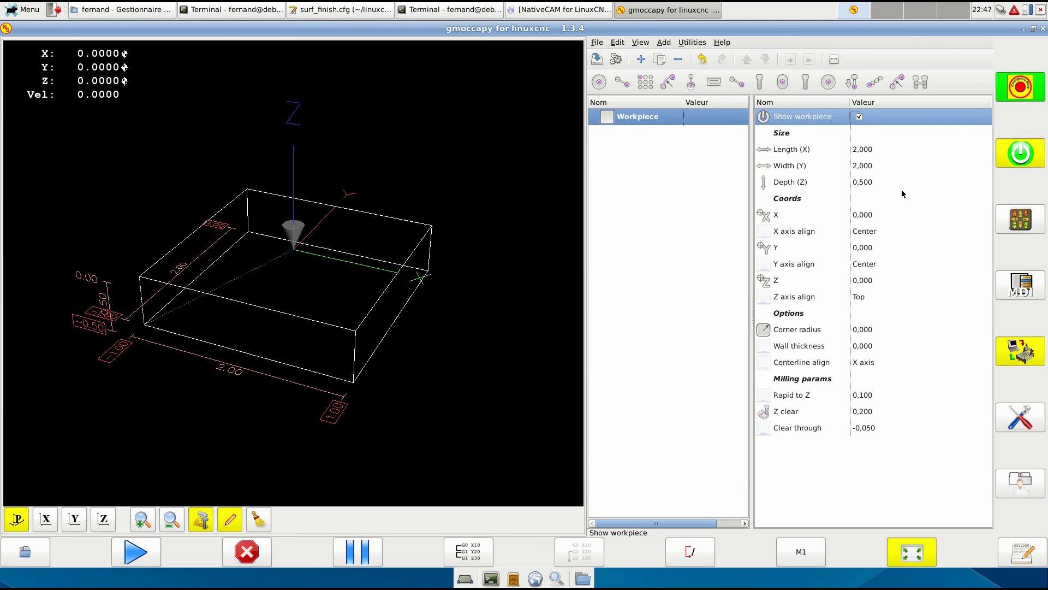
left_click(885, 183)
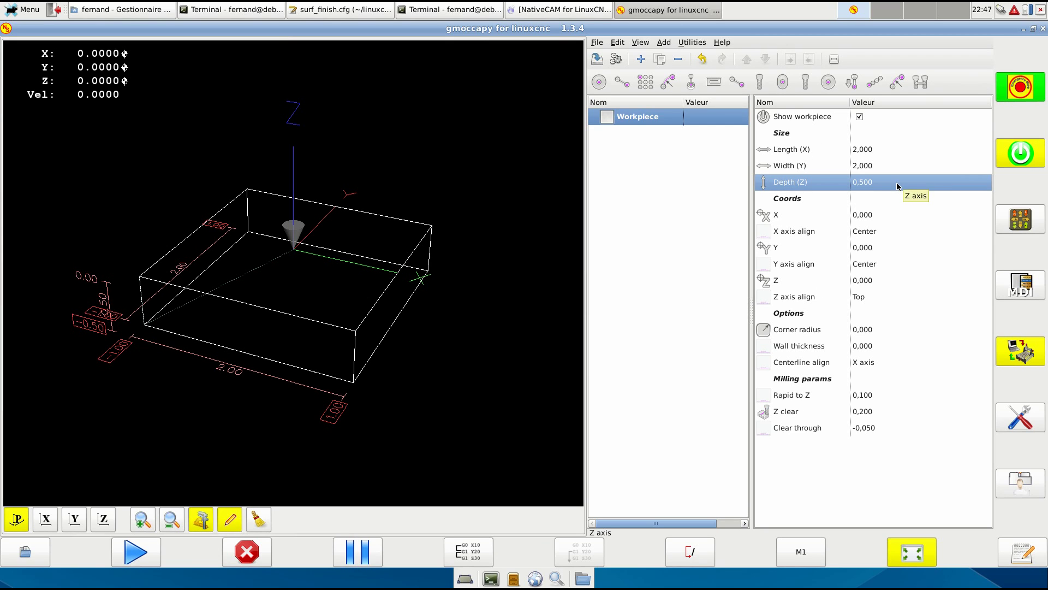
Step: Add a Tool Change feature from the Tools category after the Workpiece
left_click(641, 63)
left_click(644, 145)
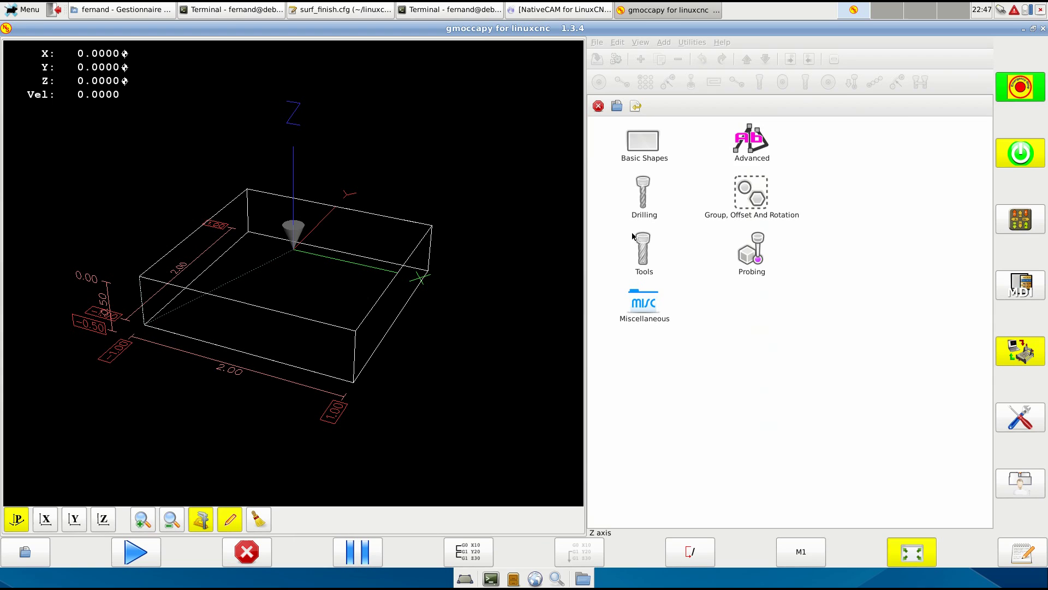
left_click(644, 252)
left_click(752, 143)
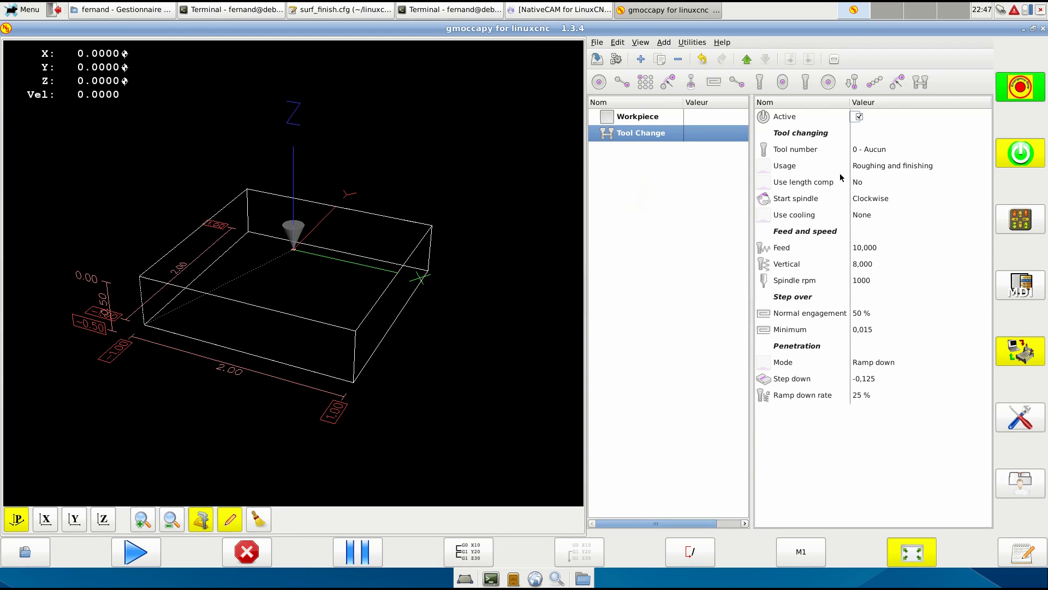
Step: Choose tool 6 (1/2 end mill), keep Roughing and finishing usage and length comp No
left_click(885, 148)
left_click(901, 154)
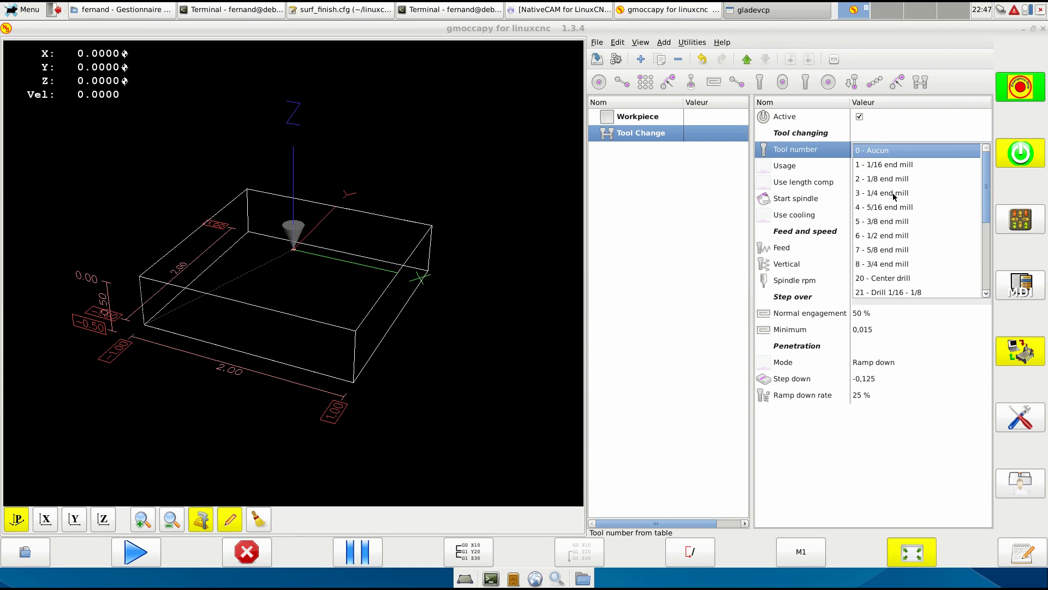
left_click(884, 236)
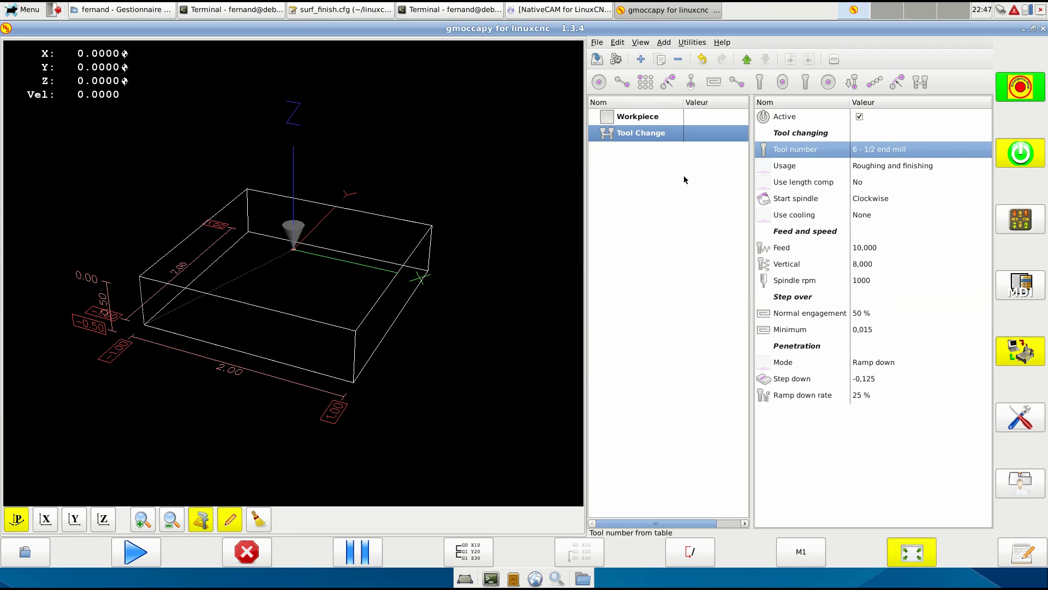
left_click(875, 169)
left_click(874, 170)
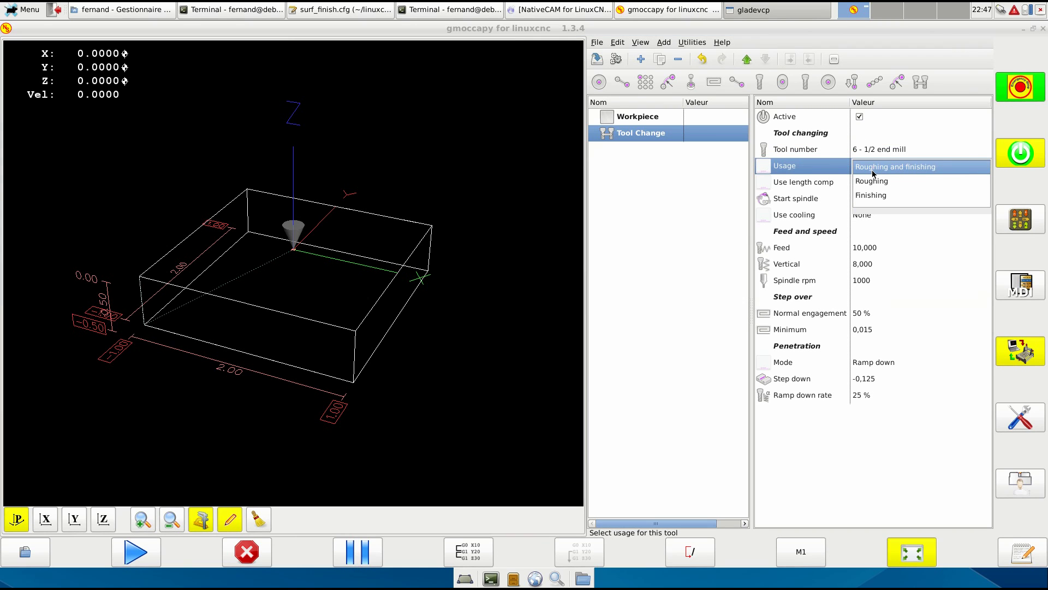
left_click(818, 172)
left_click(802, 184)
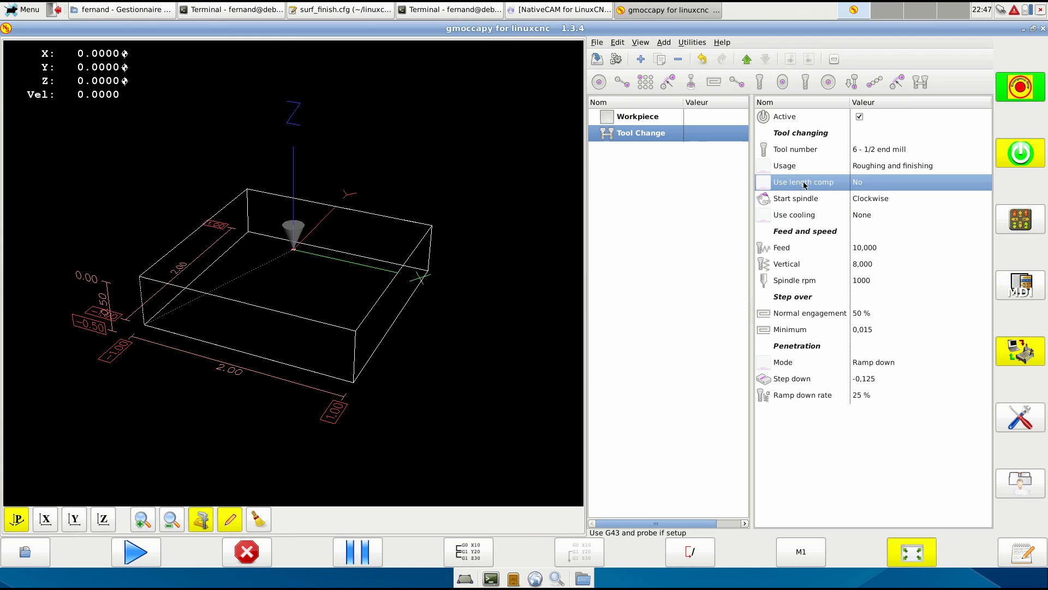
left_click(878, 184)
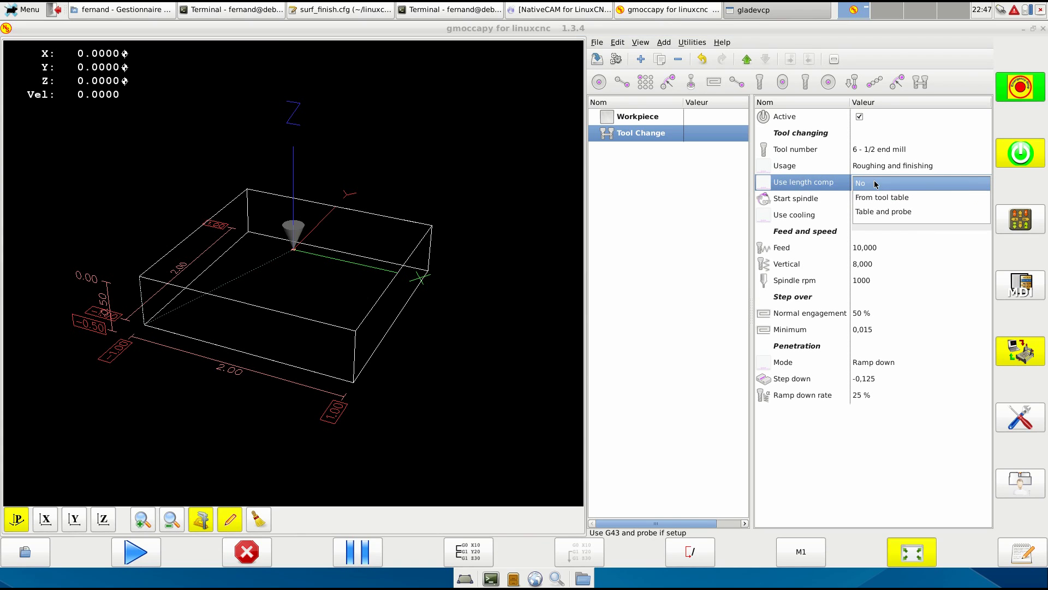
left_click(831, 187)
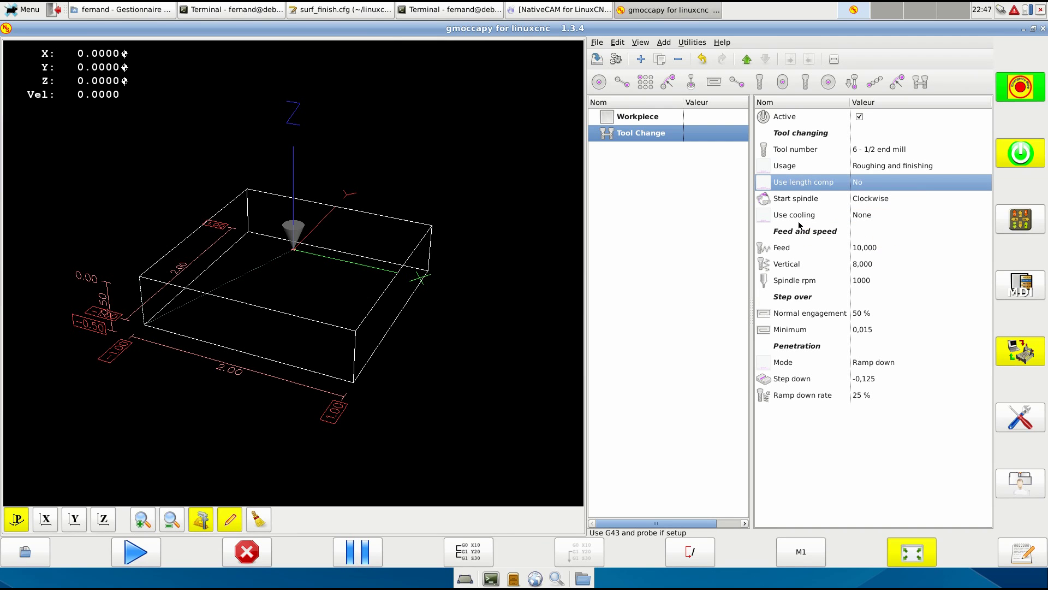
left_click(878, 217)
left_click(879, 217)
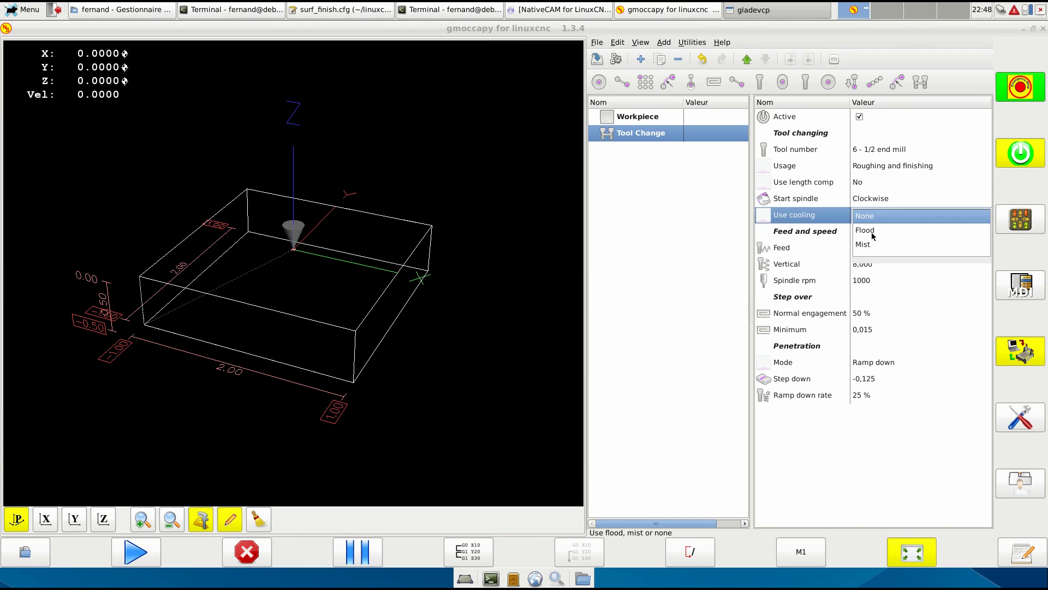
left_click(880, 230)
left_click(893, 217)
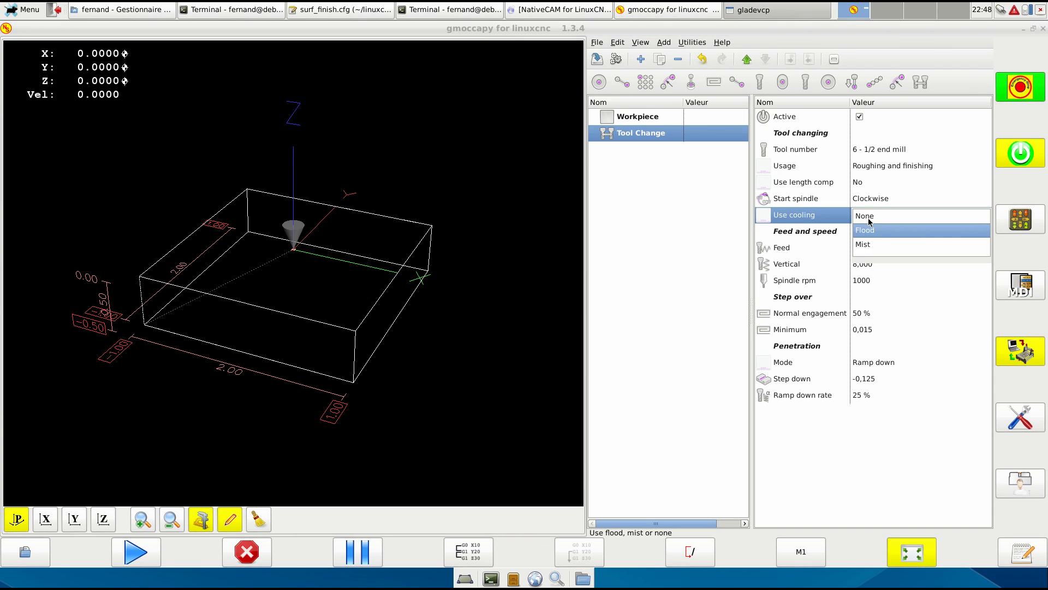
left_click(872, 220)
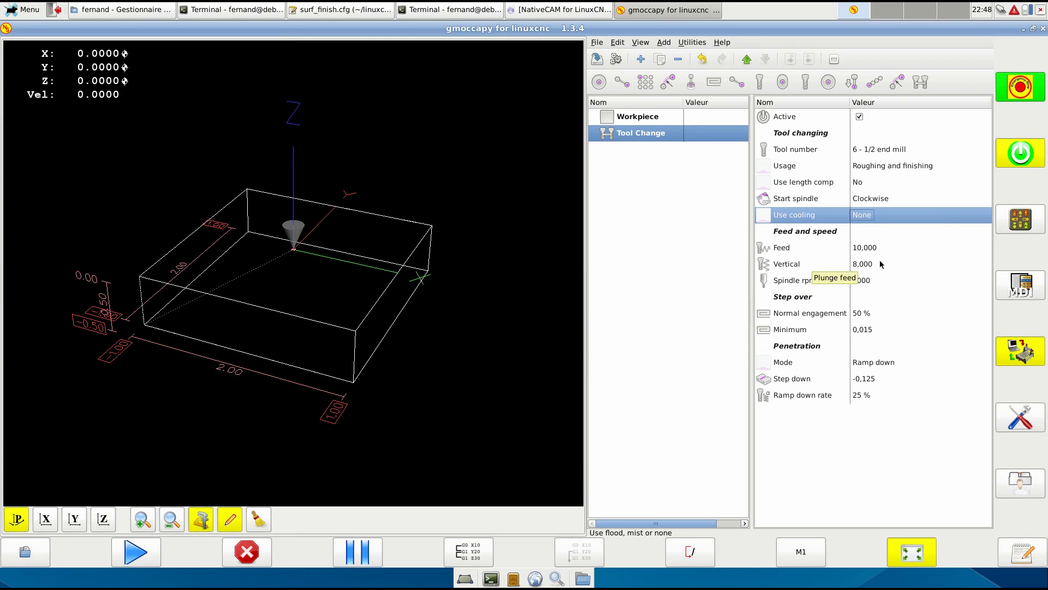
left_click(858, 265)
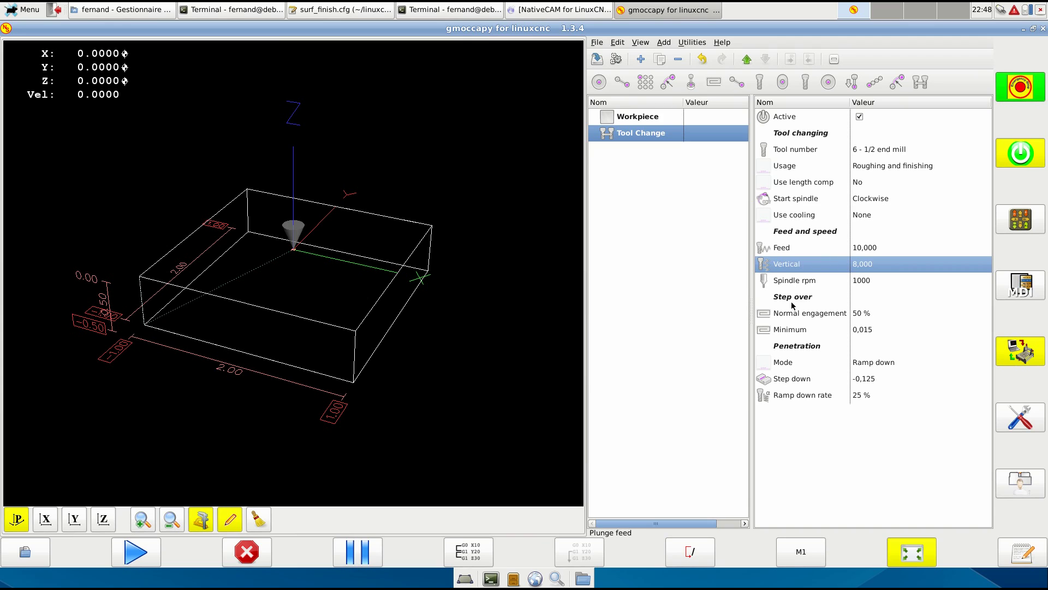
left_click(828, 315)
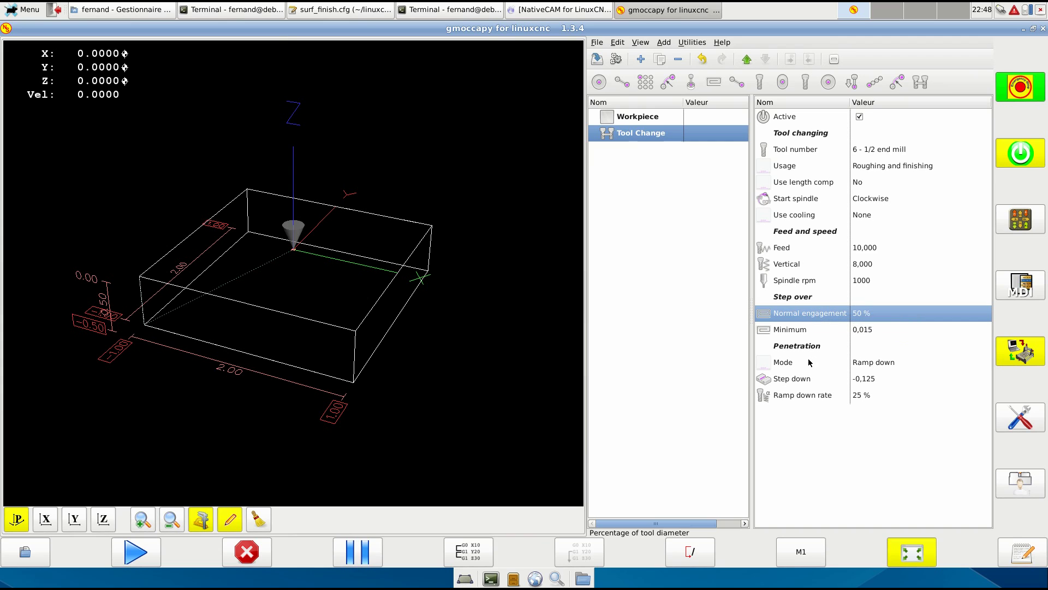
left_click(828, 331)
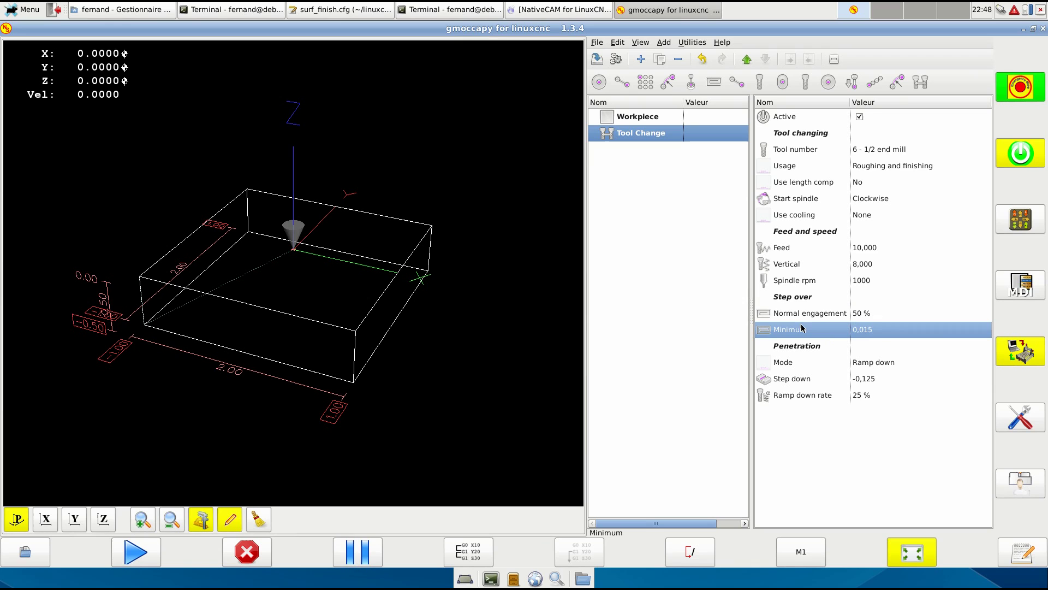
left_click(824, 347)
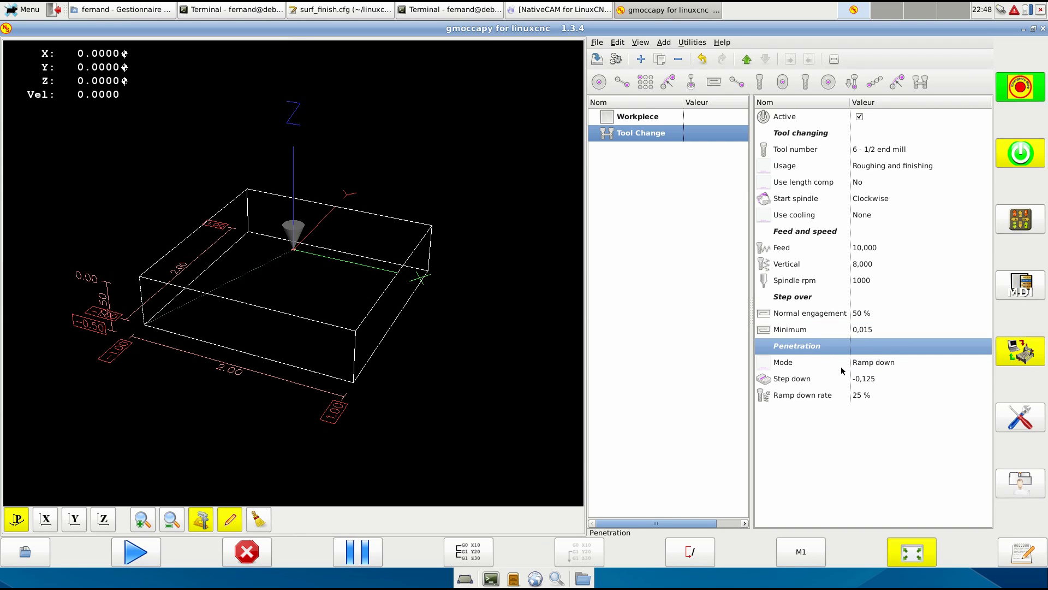
left_click(894, 365)
left_click(895, 365)
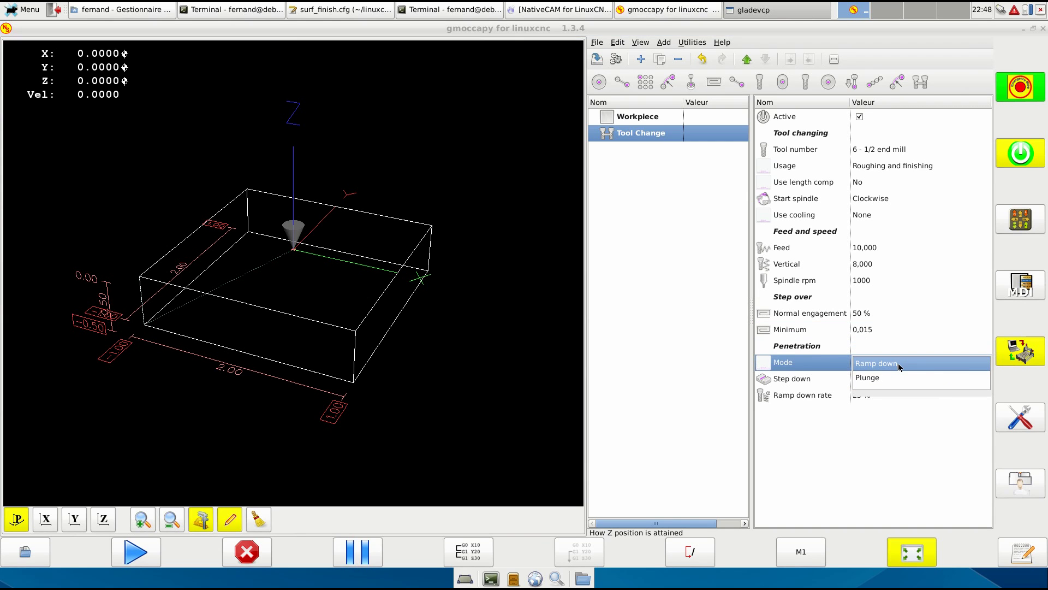
left_click(886, 381)
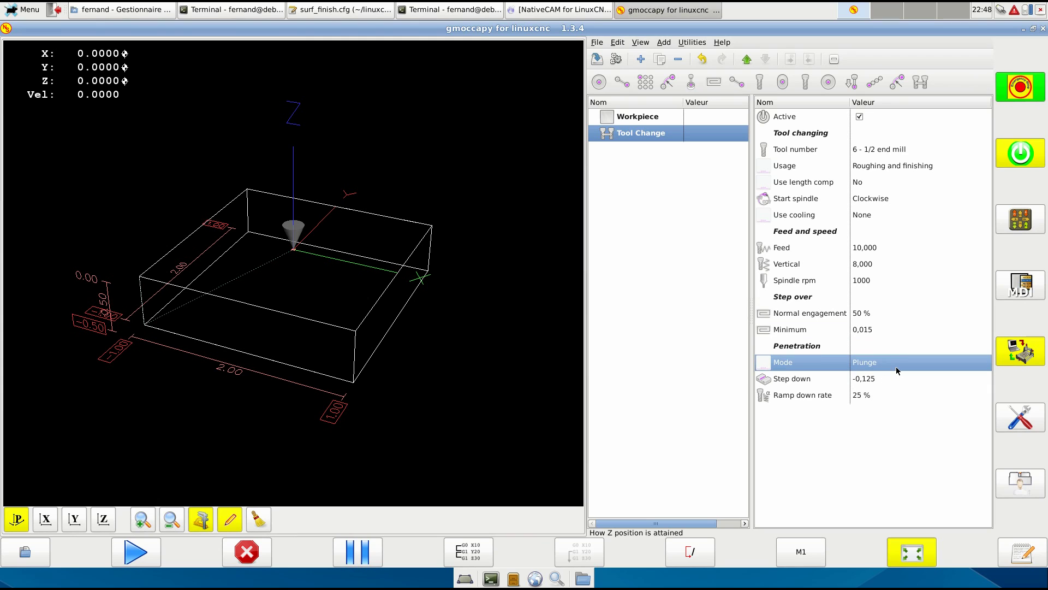
left_click(855, 364)
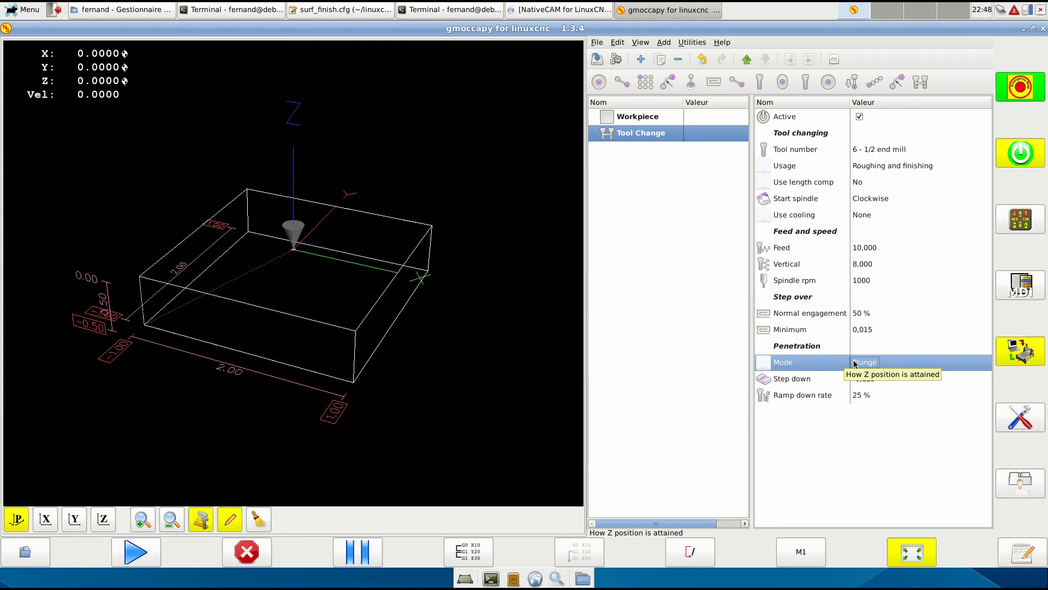
left_click(898, 364)
left_click(895, 366)
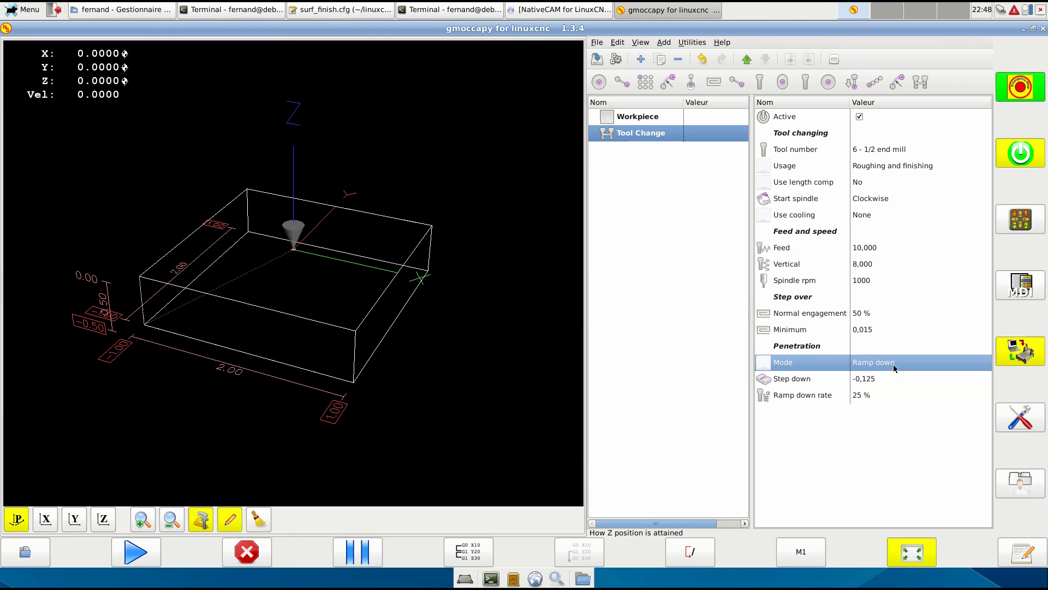
left_click(824, 381)
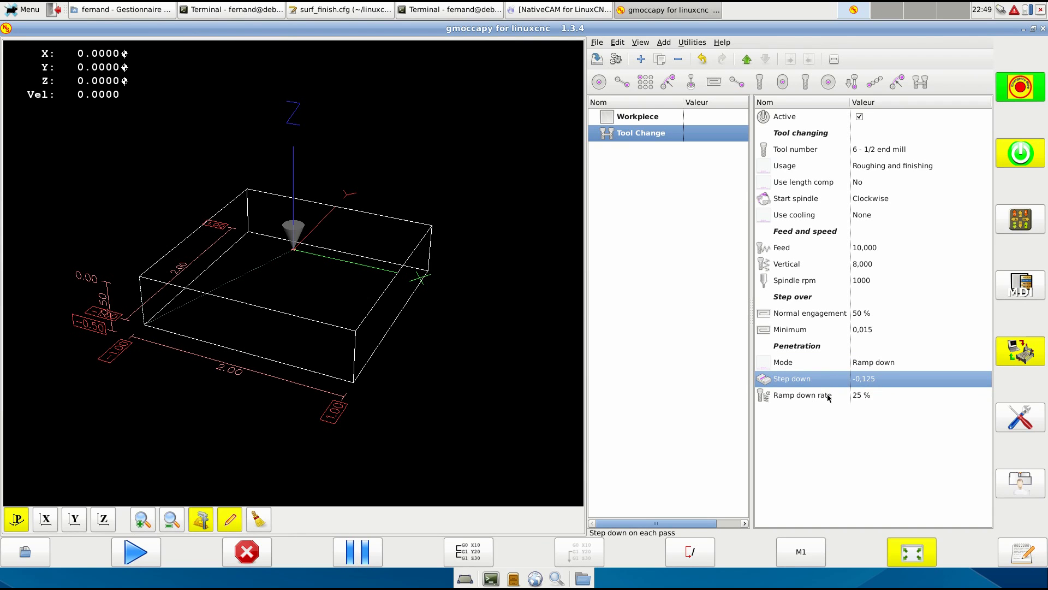
left_click(828, 396)
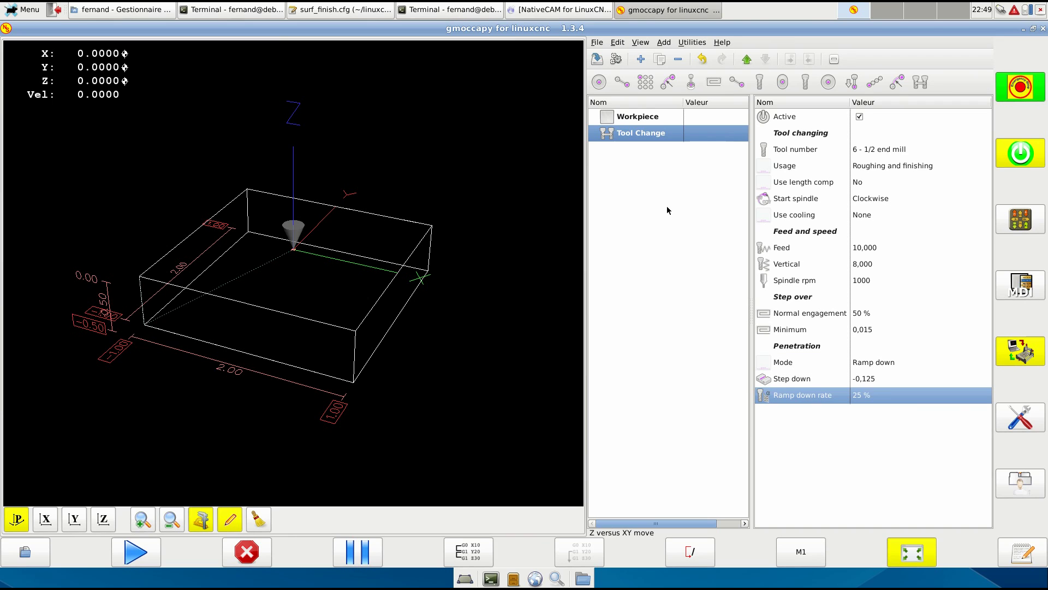
Step: Add a Circle by Center operation and inspect its toolpath in the preview
left_click(664, 43)
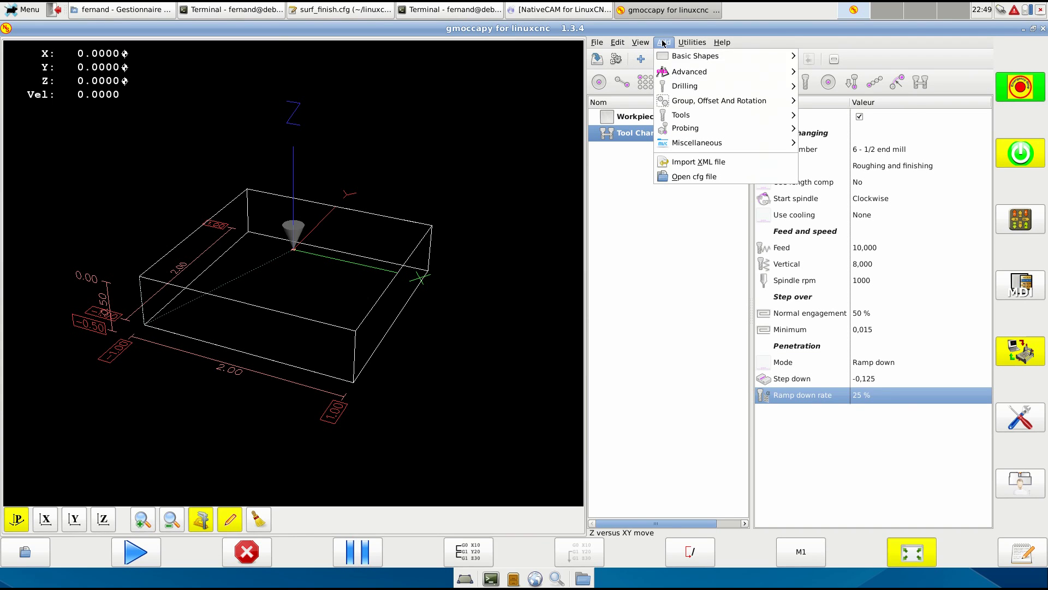
mouse_move(717, 61)
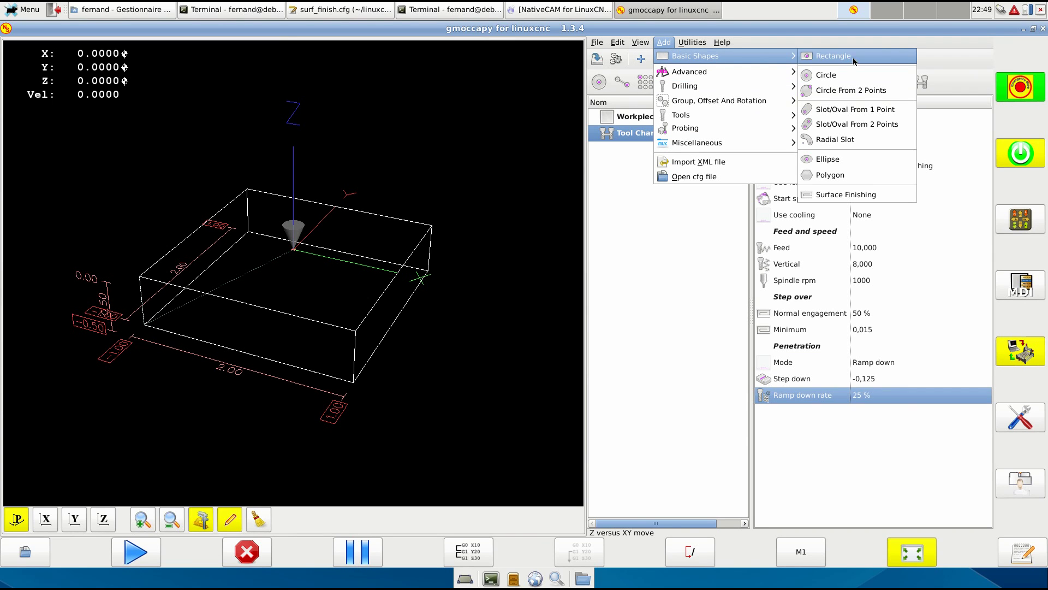
left_click(825, 79)
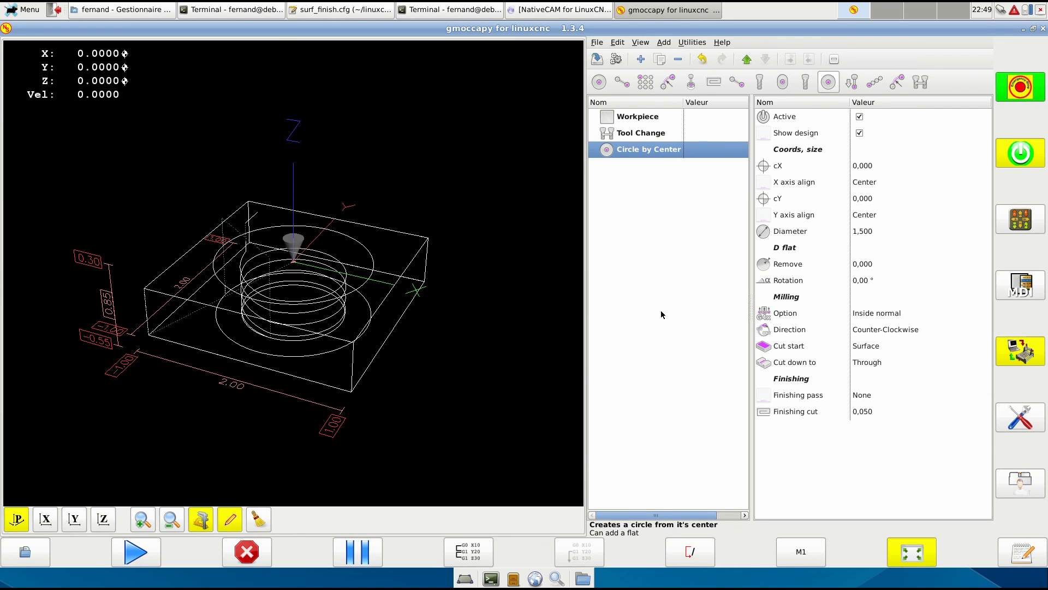
left_click_drag(246, 254, 244, 309)
left_click(645, 124)
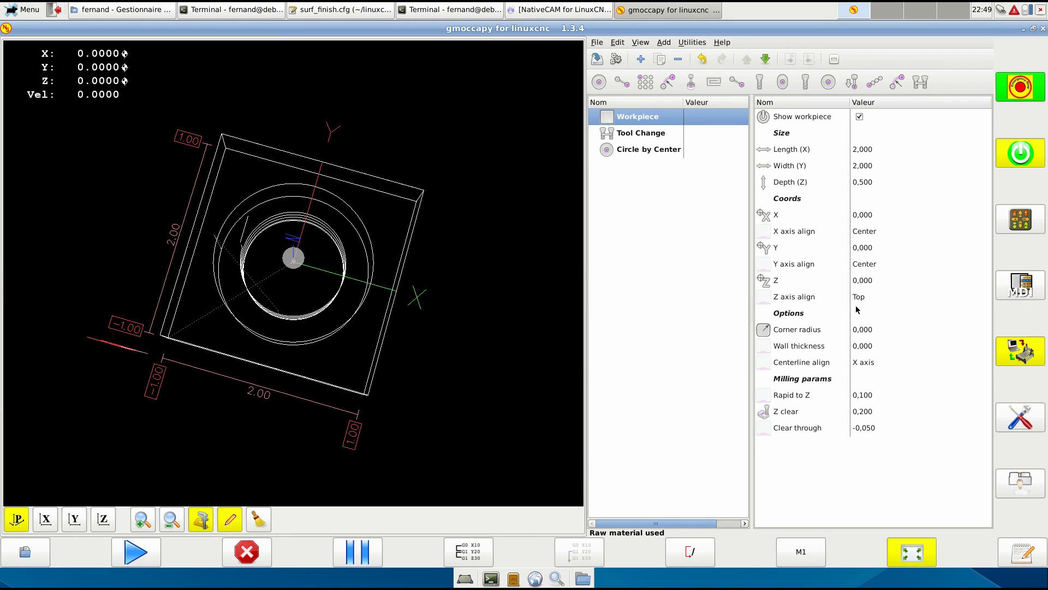
double_click(251, 333)
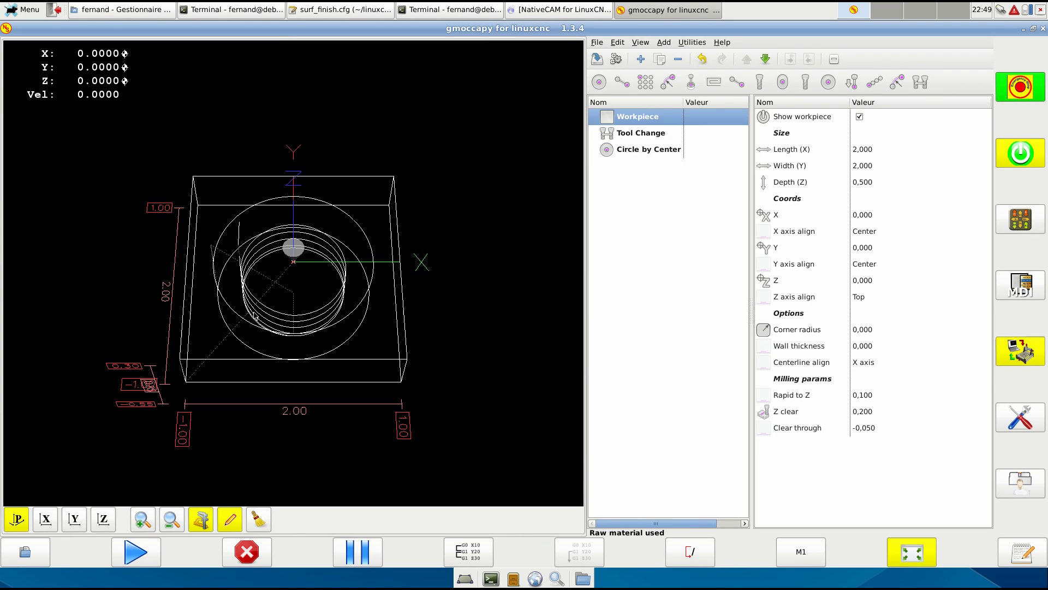
Step: Switch the Tool Change to tool 3 - 1/4 end mill
left_click(661, 134)
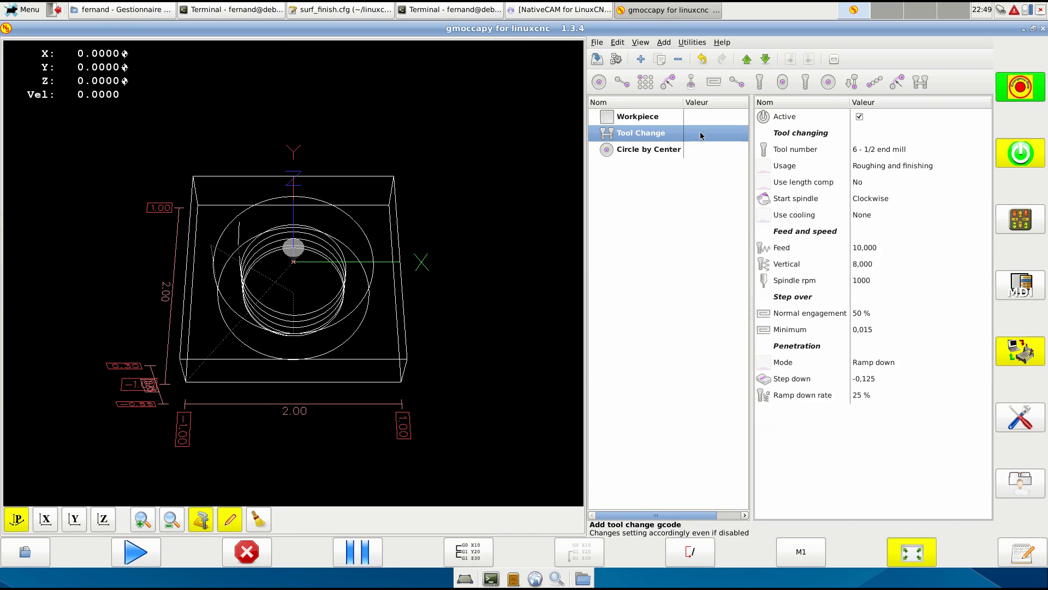
left_click(920, 153)
left_click(920, 154)
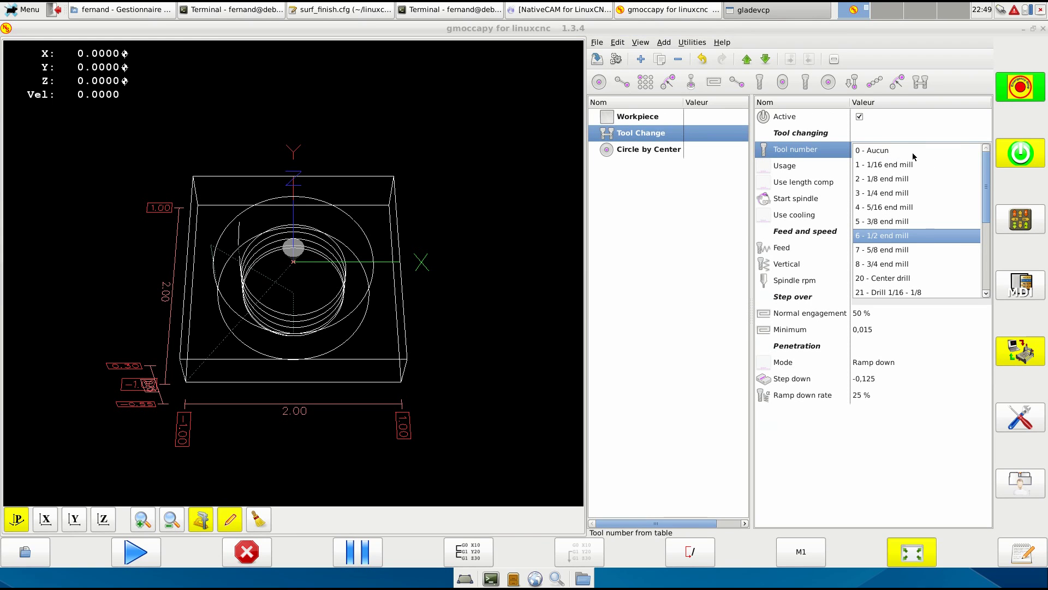
left_click(893, 195)
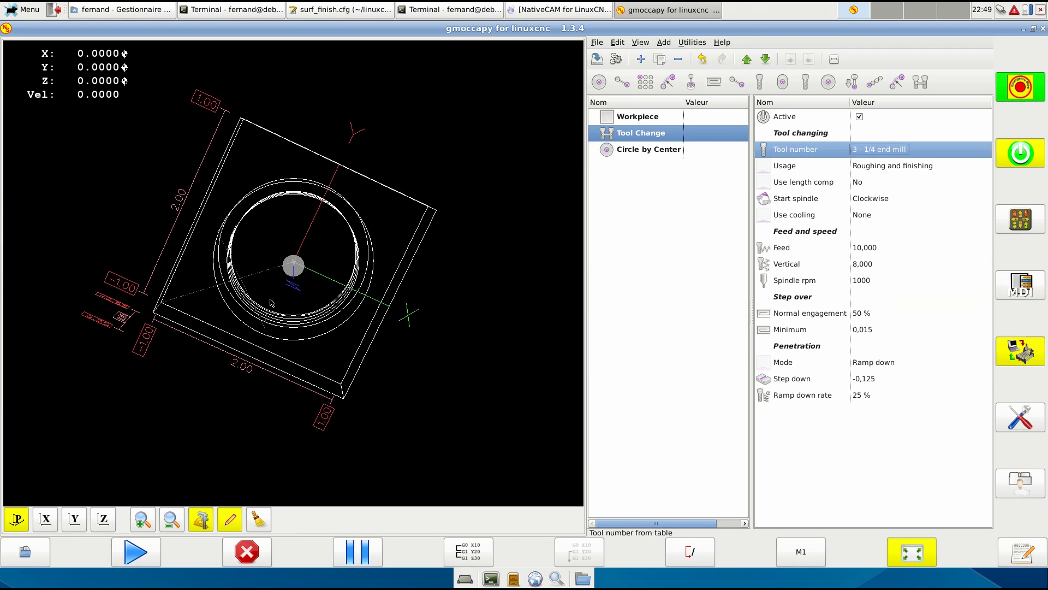
left_click(665, 156)
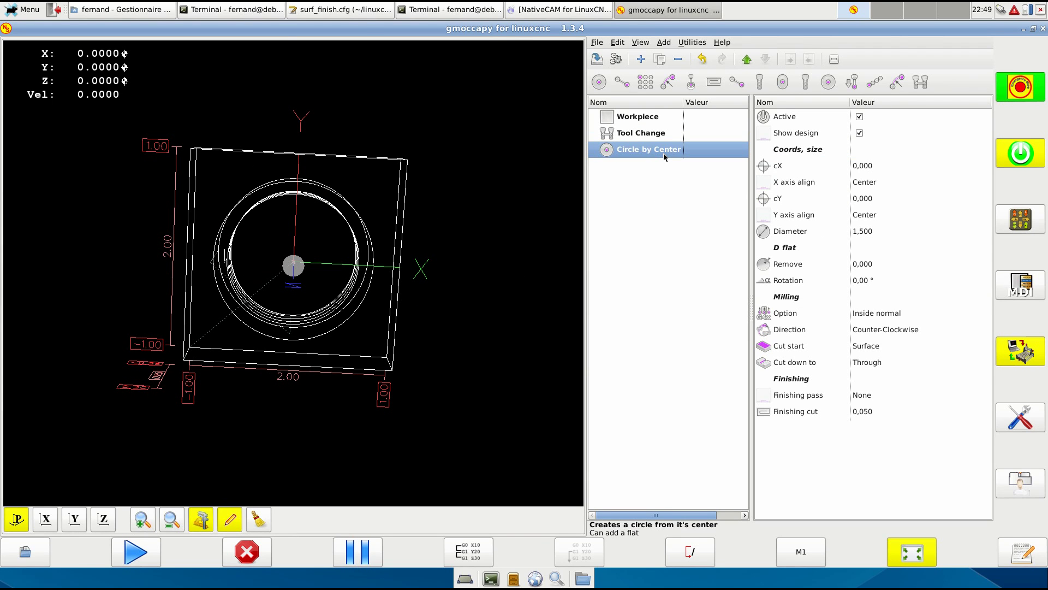
Step: Try the Pocket, On the line and Outside options, then settle the circle on Inside normal
left_click(888, 316)
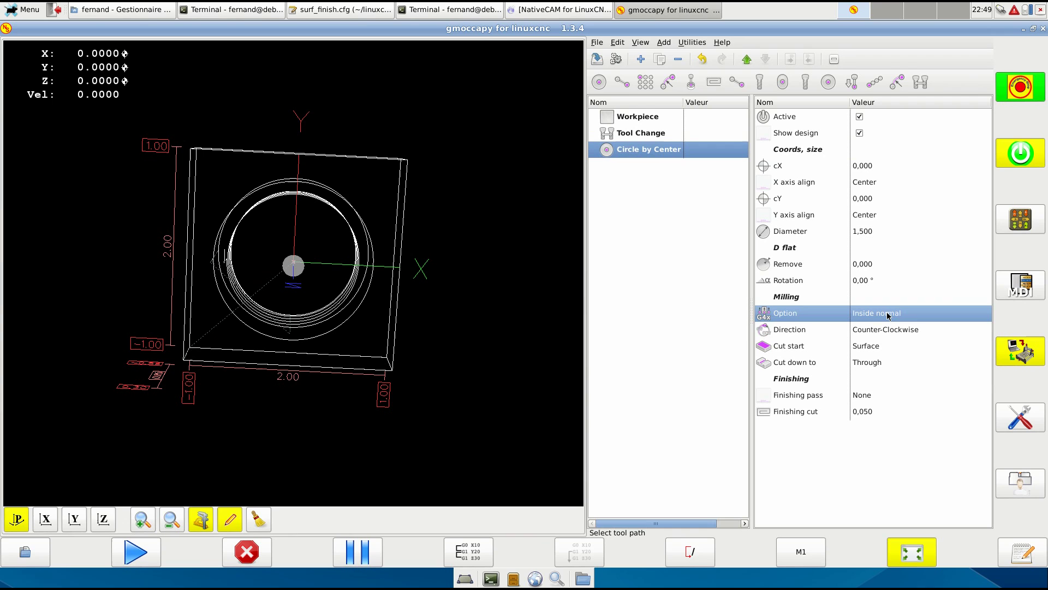
left_click(888, 315)
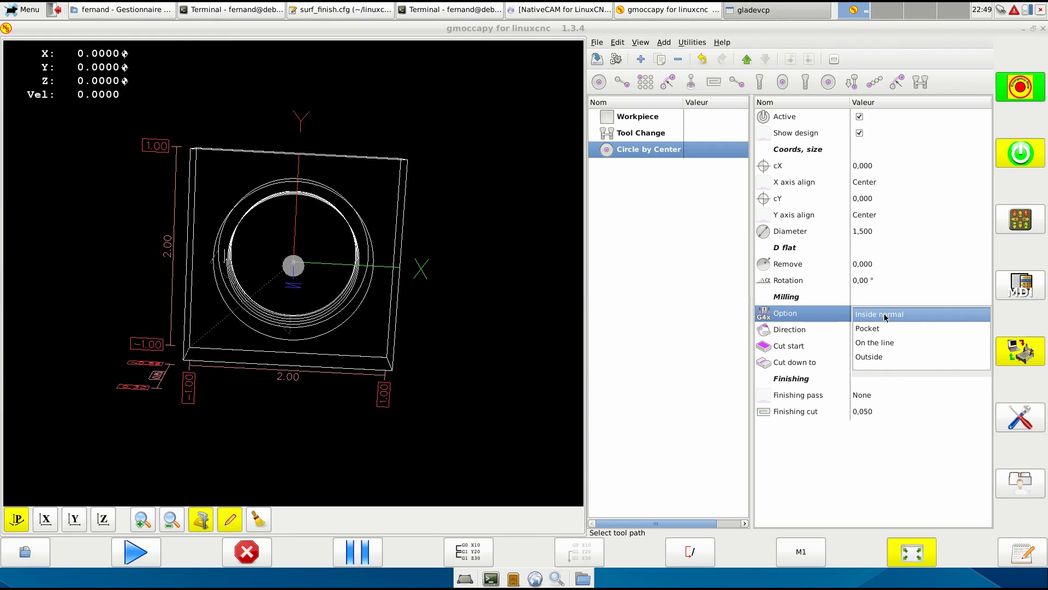
left_click(879, 328)
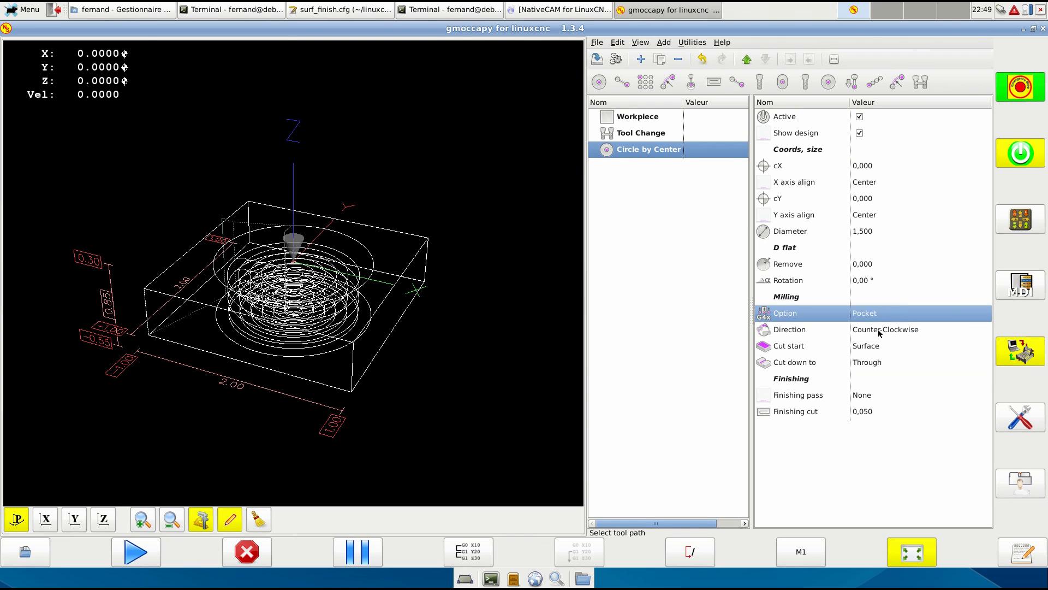
left_click(879, 313)
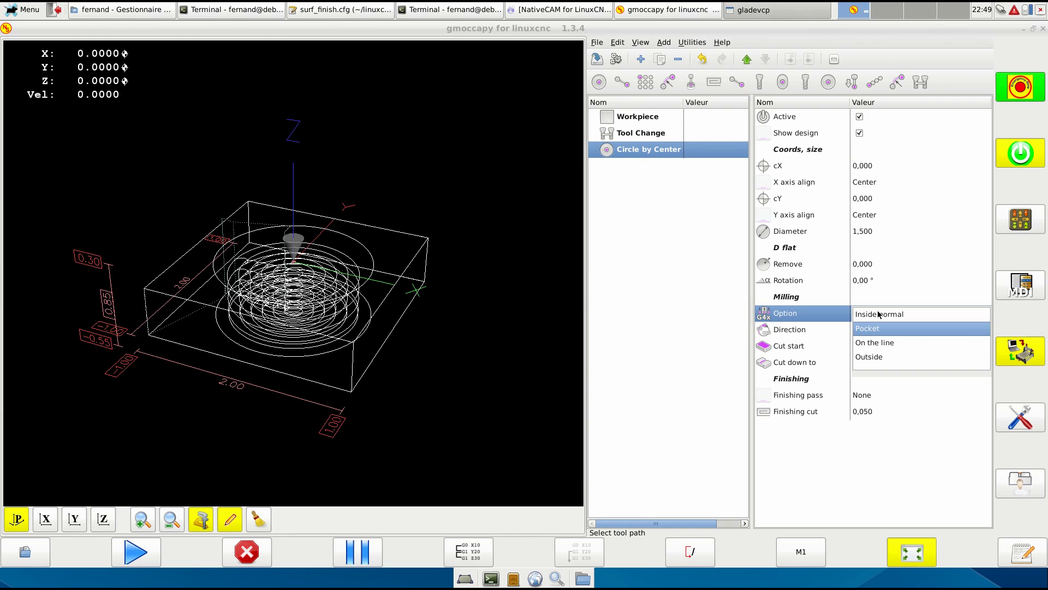
left_click(877, 346)
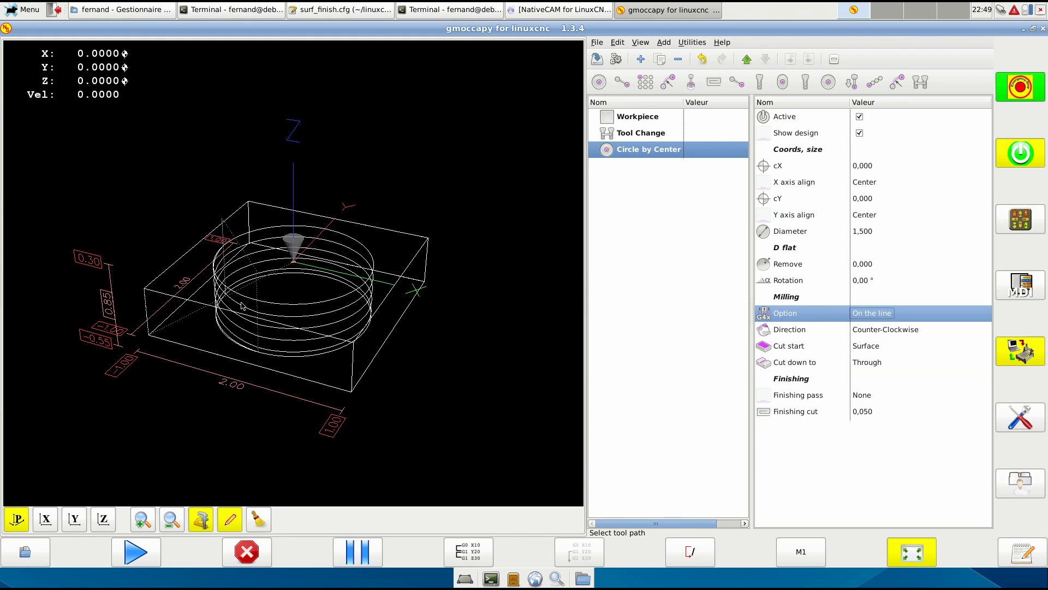
left_click_drag(166, 226, 175, 298)
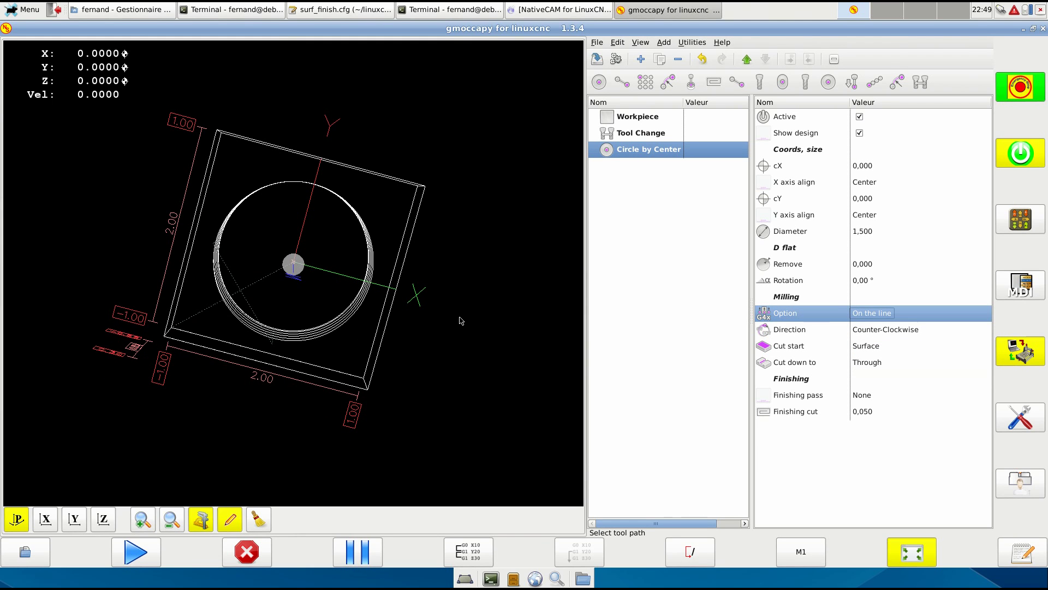
left_click(903, 315)
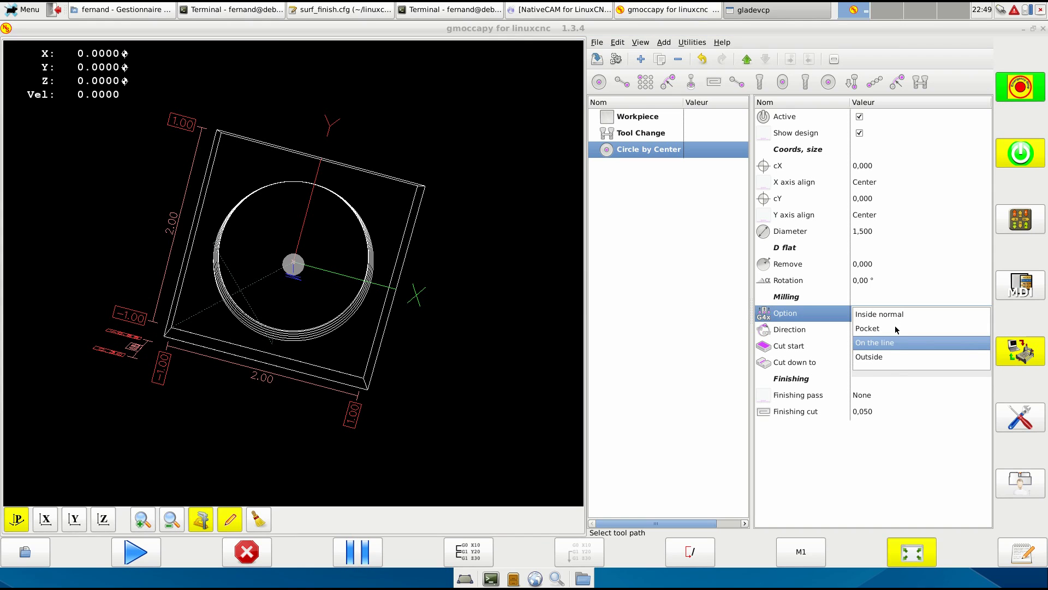
left_click(885, 359)
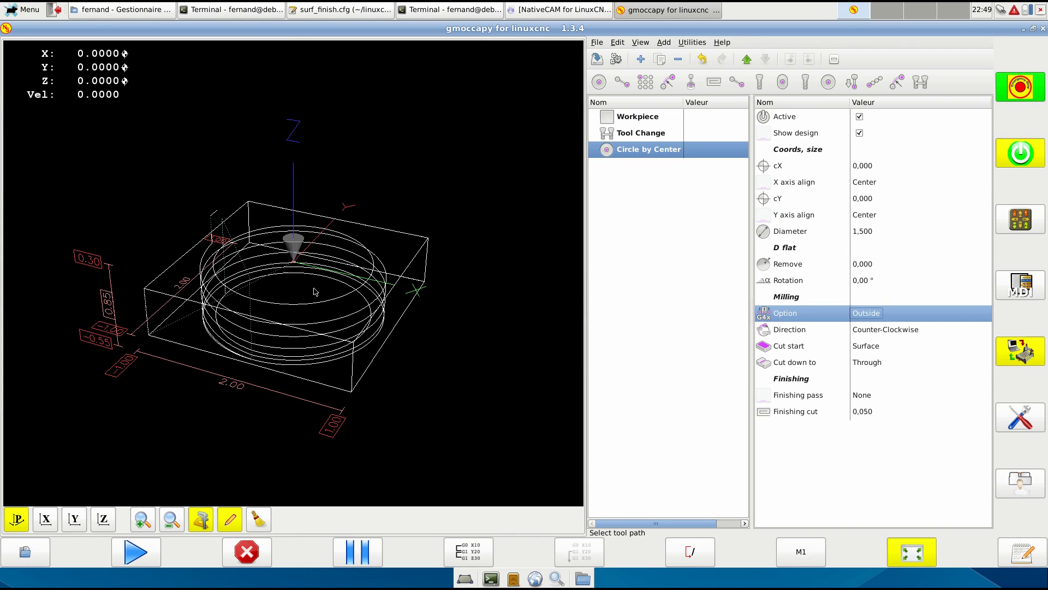
left_click_drag(316, 296, 341, 352)
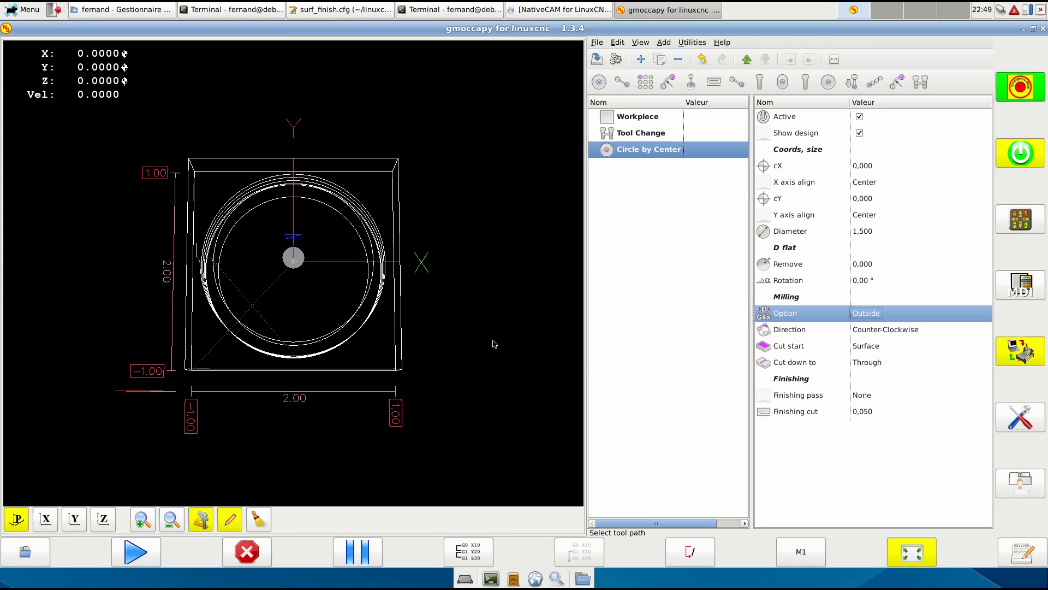
left_click(885, 320)
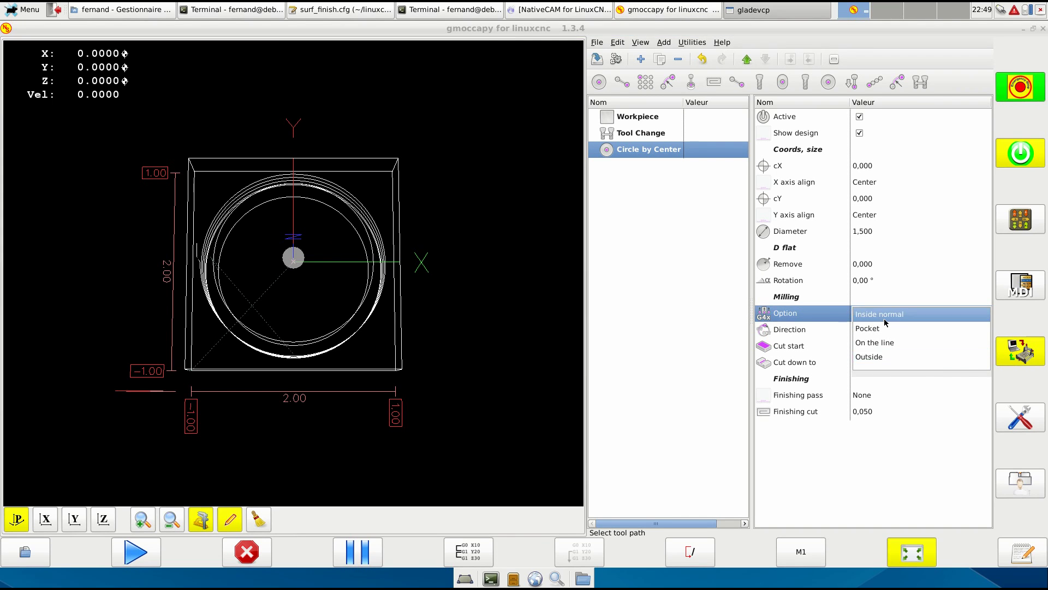
left_click(884, 315)
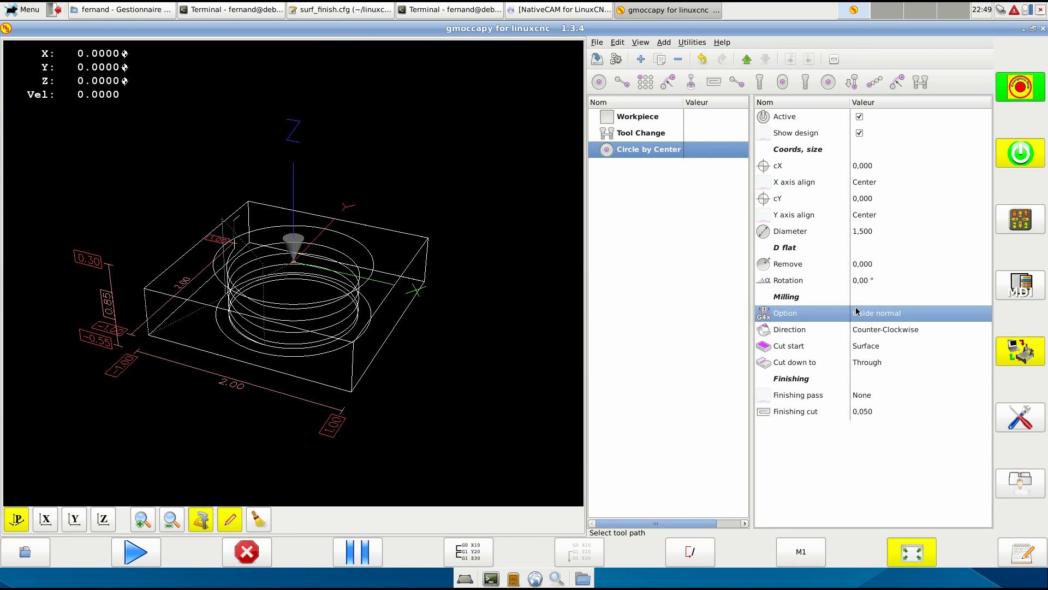
Step: Set the circle's cutting direction to Clockwise
left_click(881, 332)
left_click(881, 330)
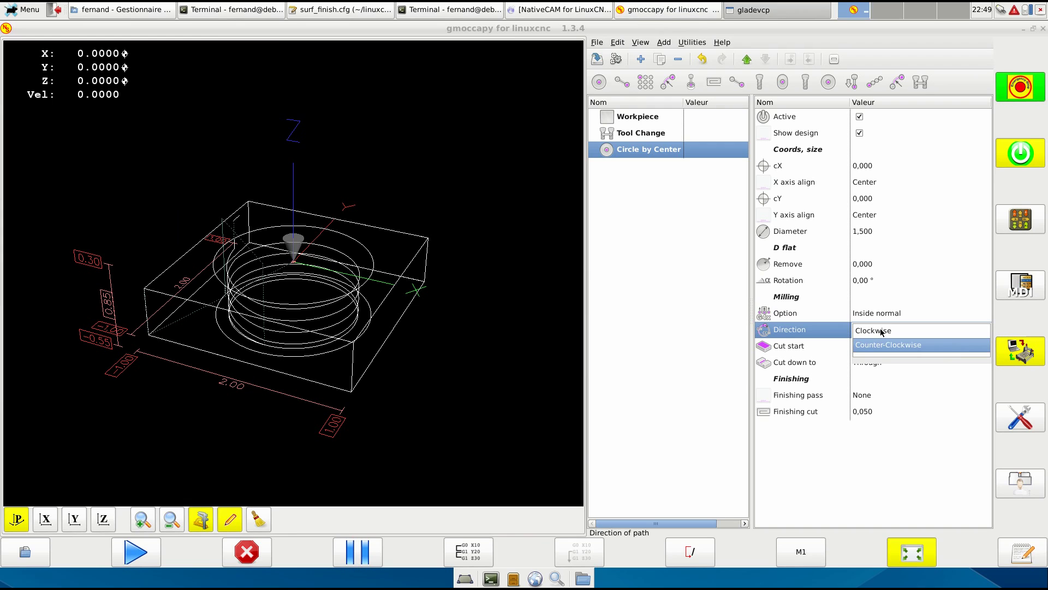
left_click(881, 331)
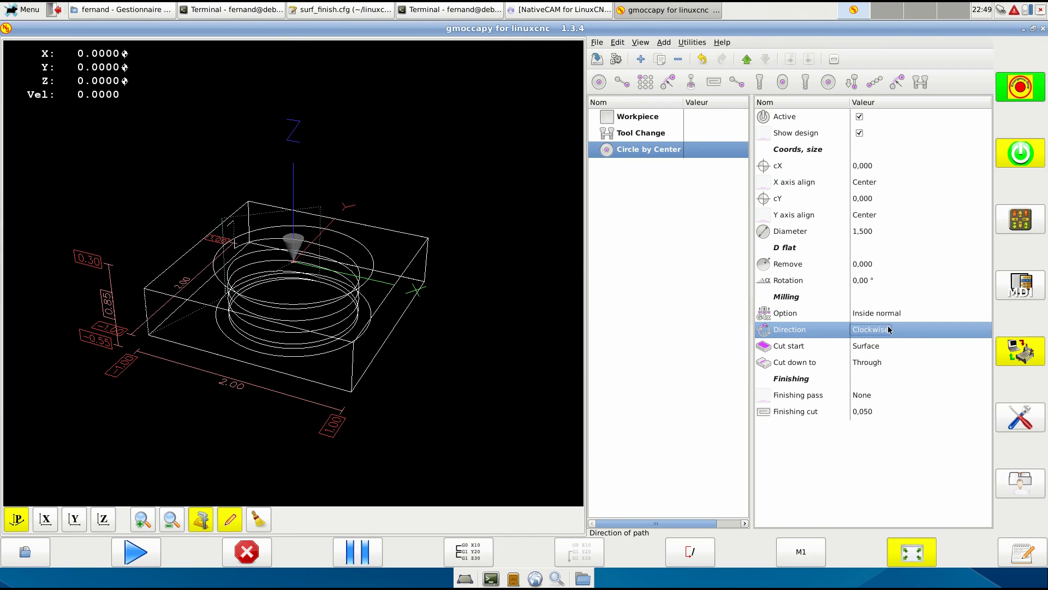
left_click(873, 348)
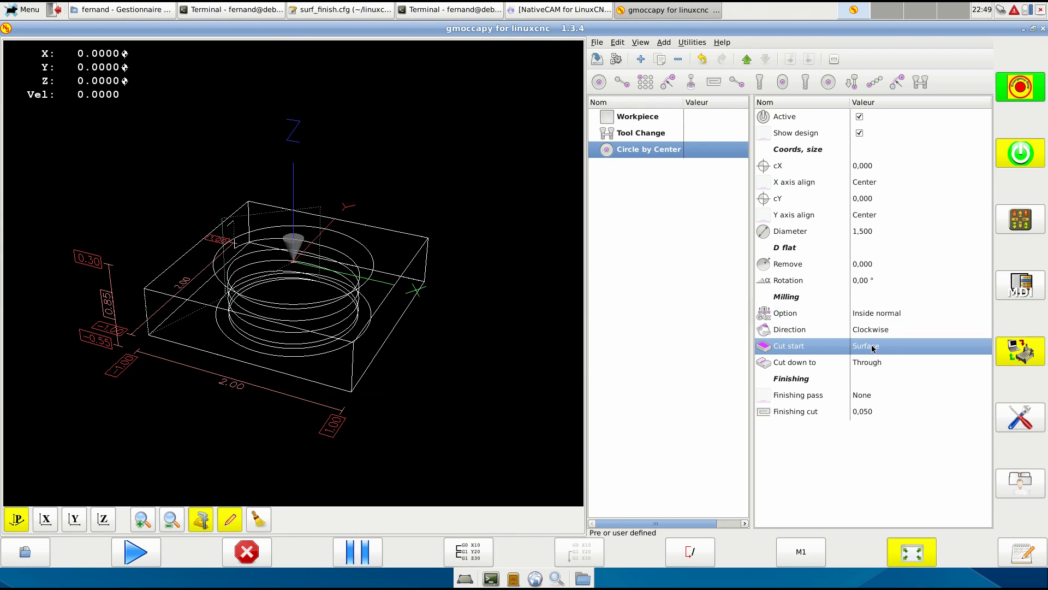
left_click(873, 349)
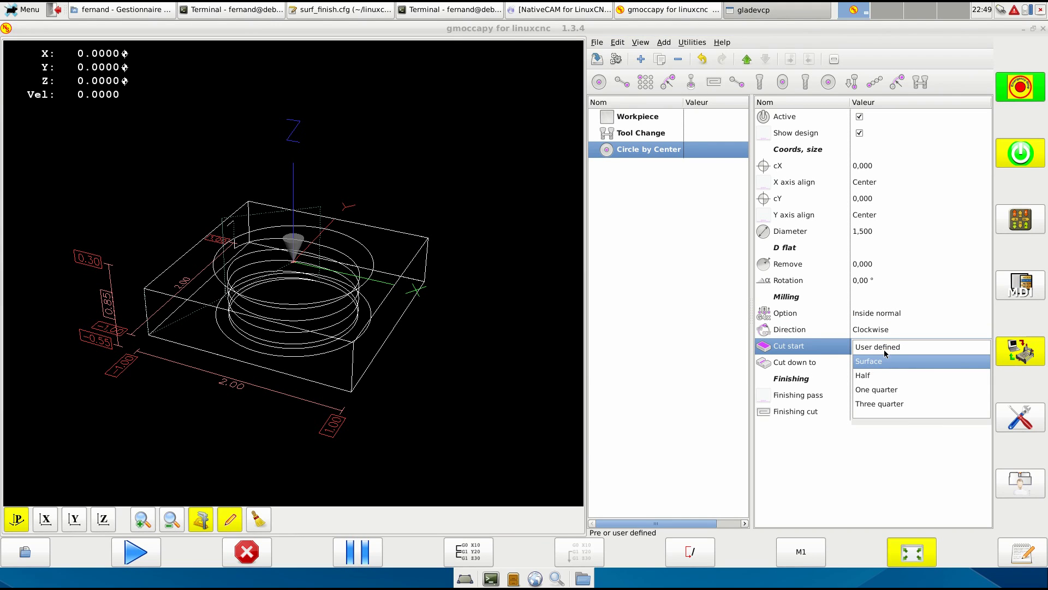
left_click(885, 348)
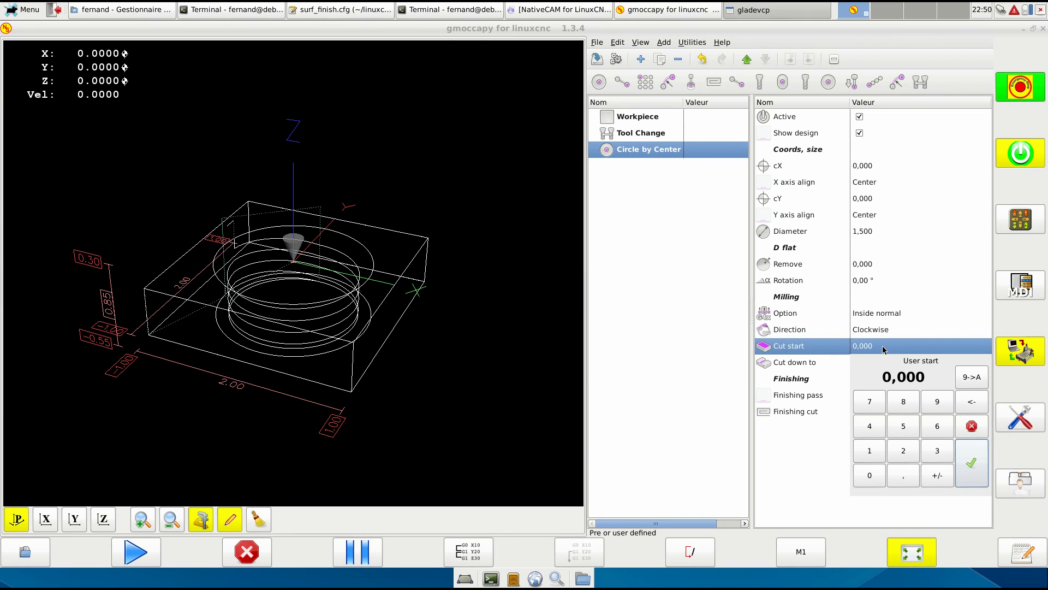
left_click(908, 477)
left_click(884, 459)
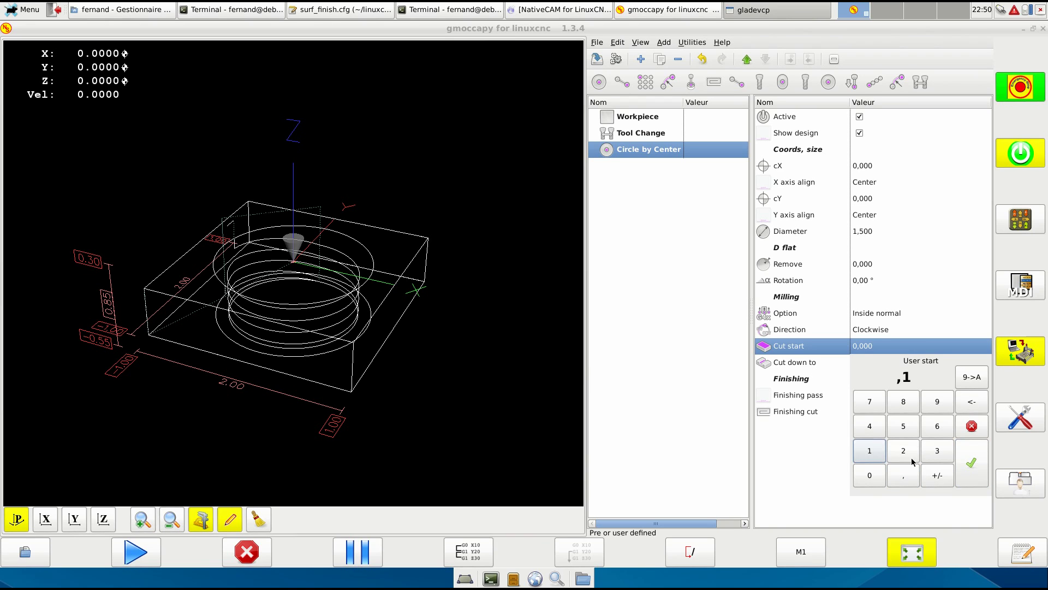
left_click(976, 471)
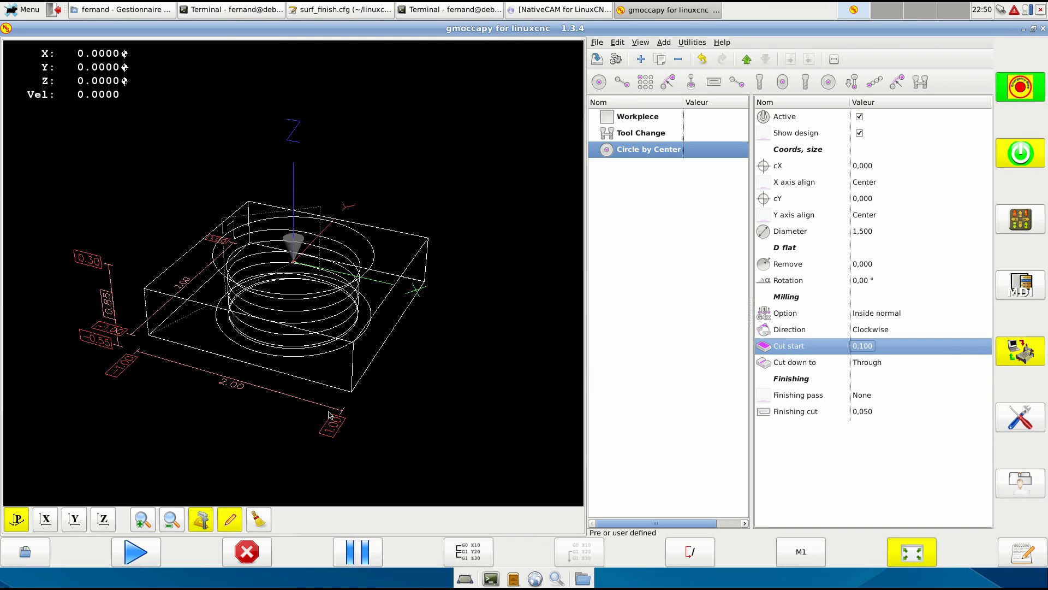
left_click(78, 523)
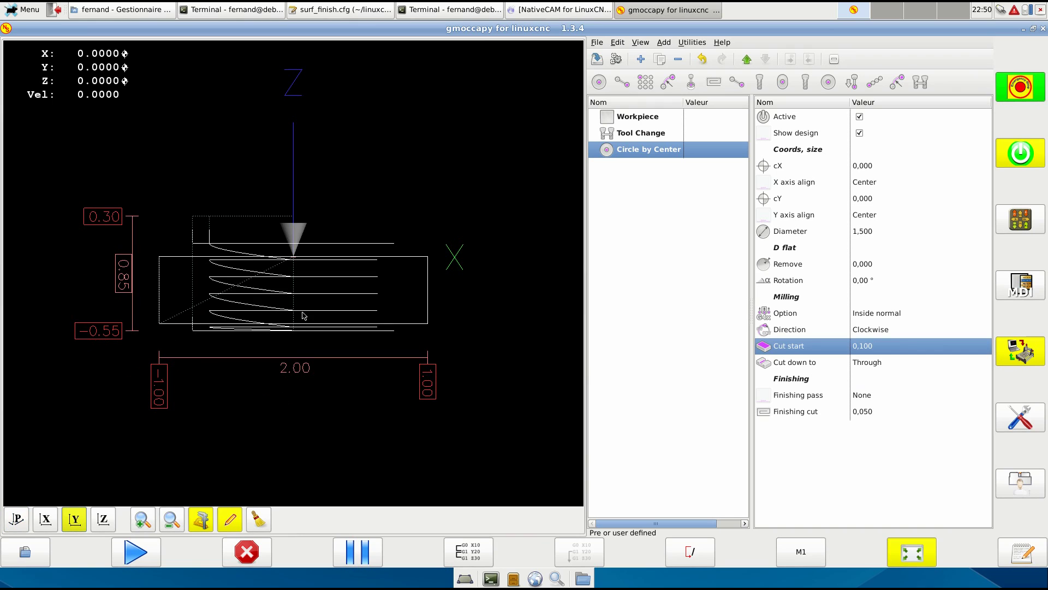
left_click(889, 351)
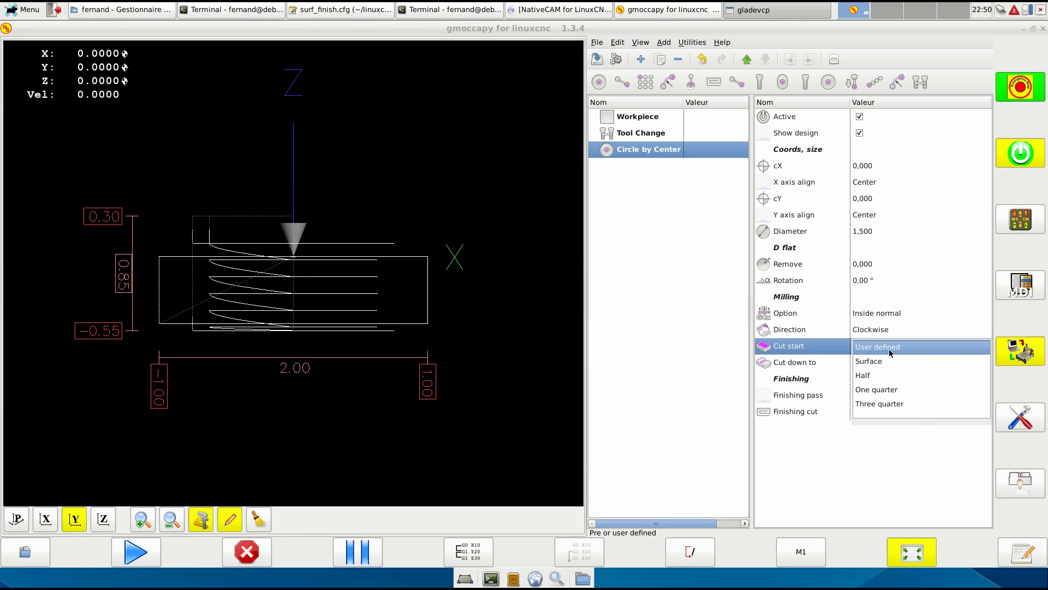
left_click(876, 361)
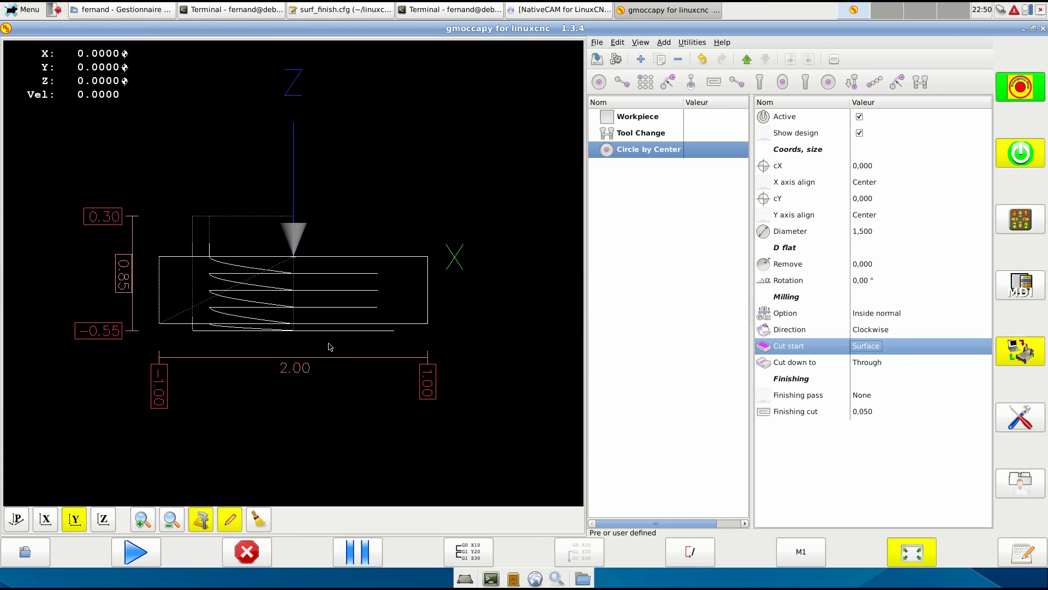
scroll(331, 347, "up", 2)
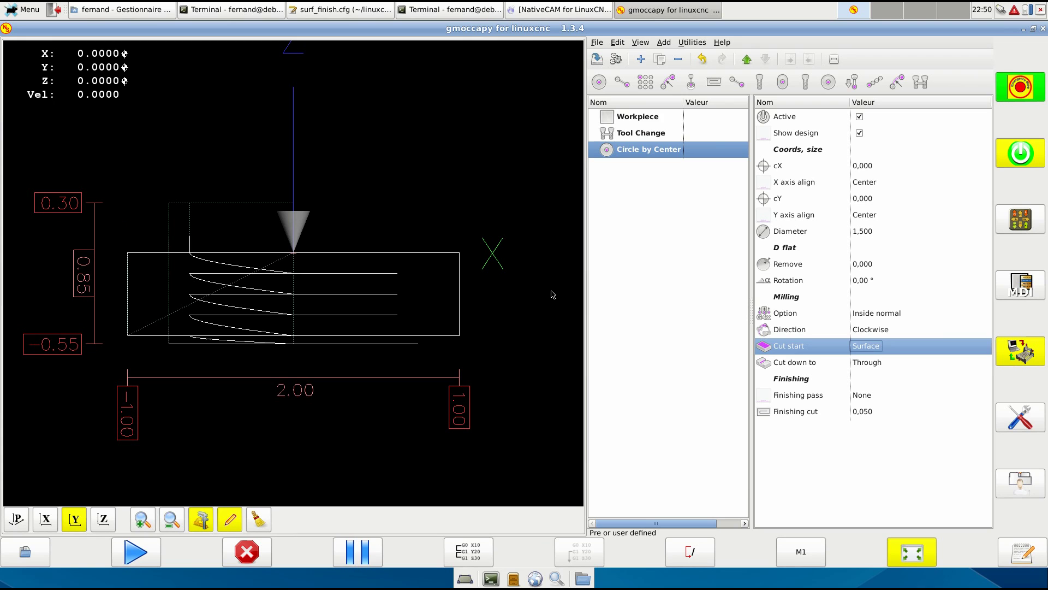
Step: Try a Workpiece Clear through of -0,020, then return it to -0,050
left_click(633, 118)
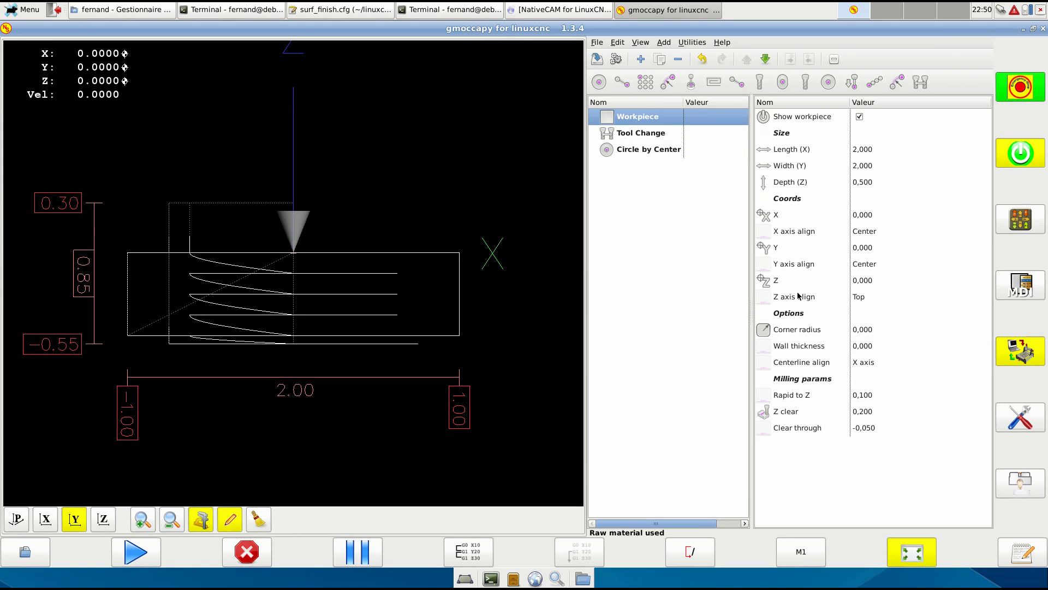
left_click(803, 432)
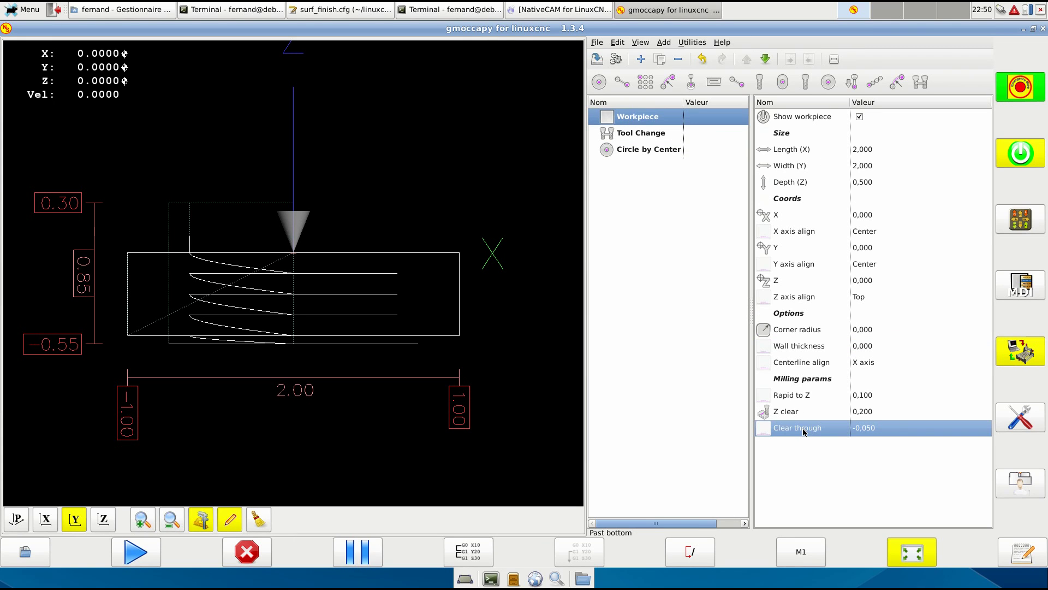
left_click(906, 429)
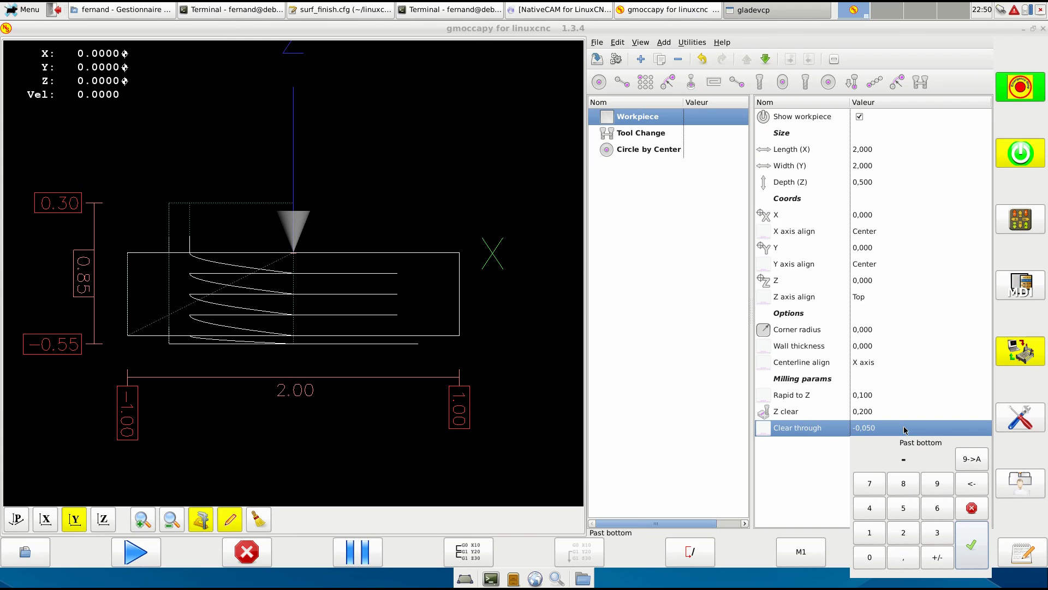
type("-0,02")
key("Return")
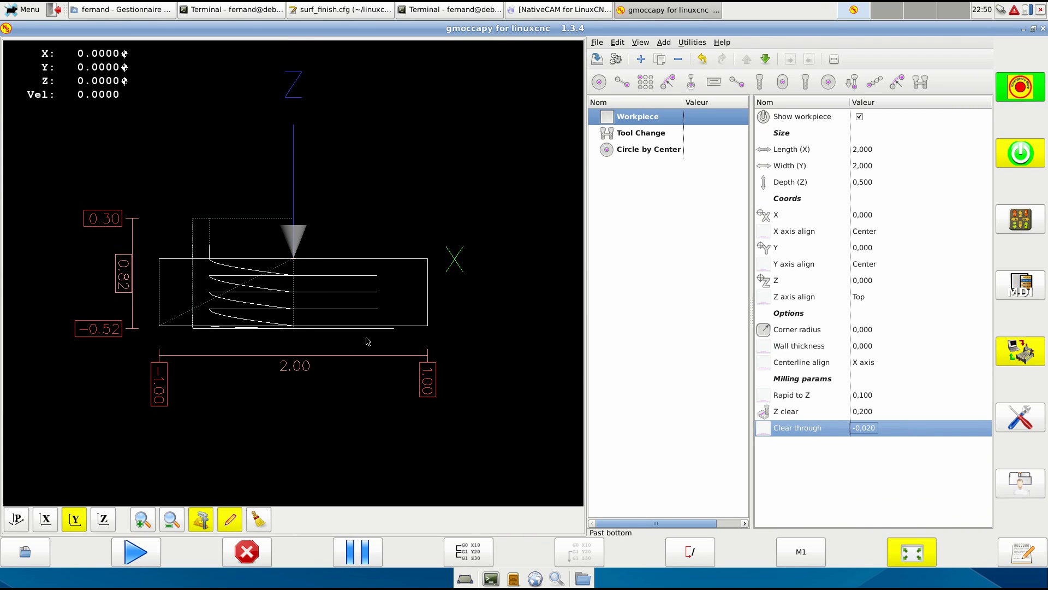
scroll(381, 338, "up", 3)
scroll(381, 338, "up", 3)
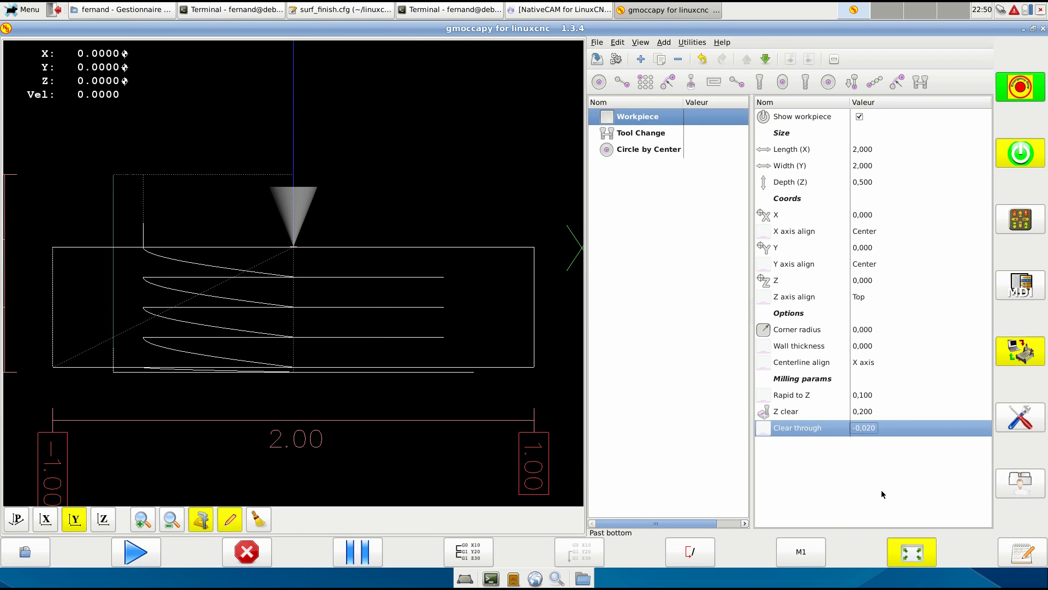
left_click(907, 431)
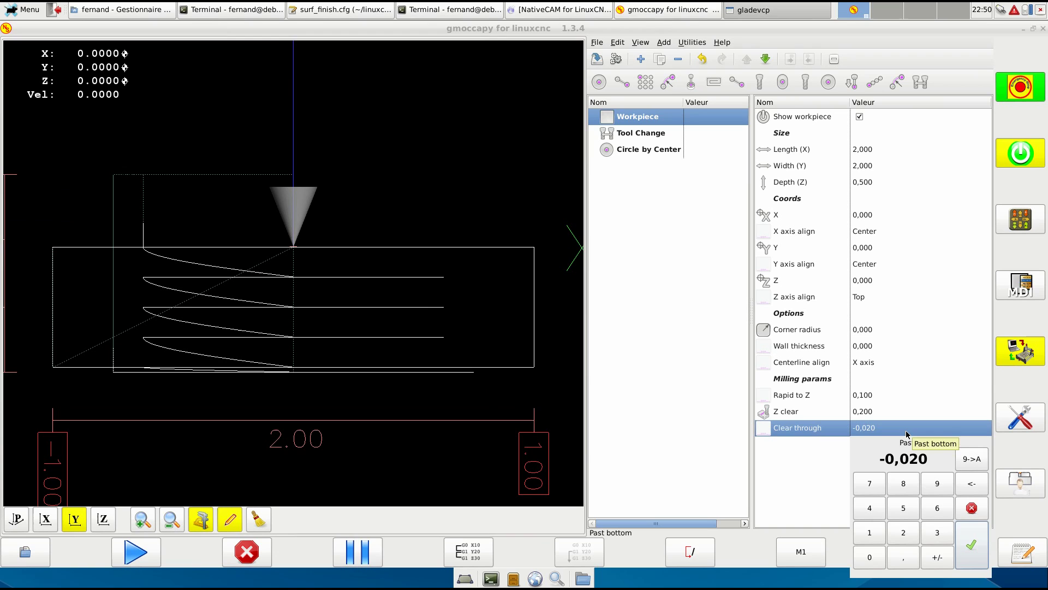
type("-,05")
key("Return")
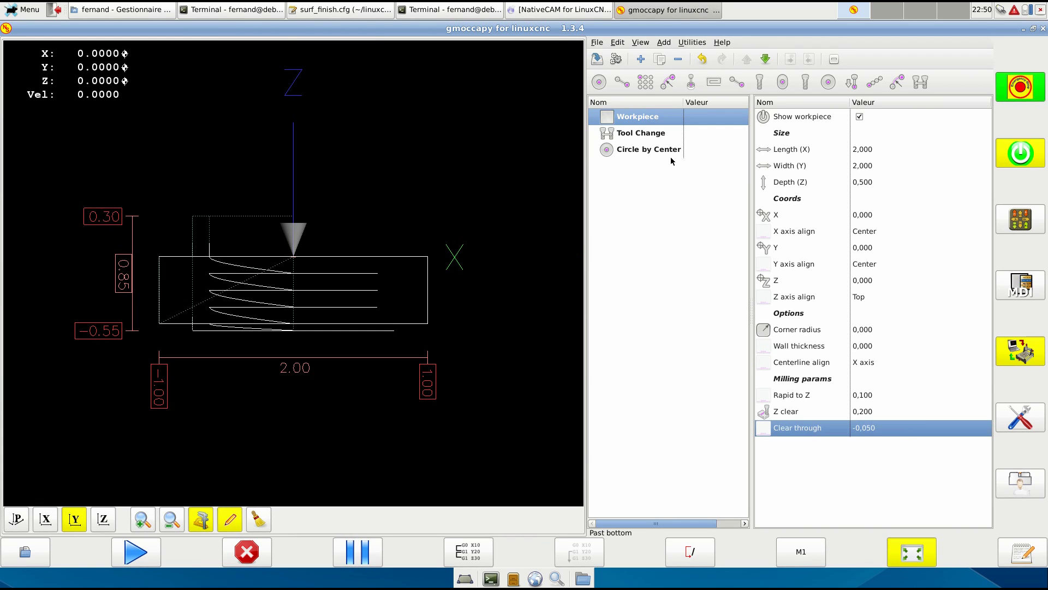
Step: Set the circle's Cut down to a user-defined -0,500, then review the Workpiece size
left_click(638, 151)
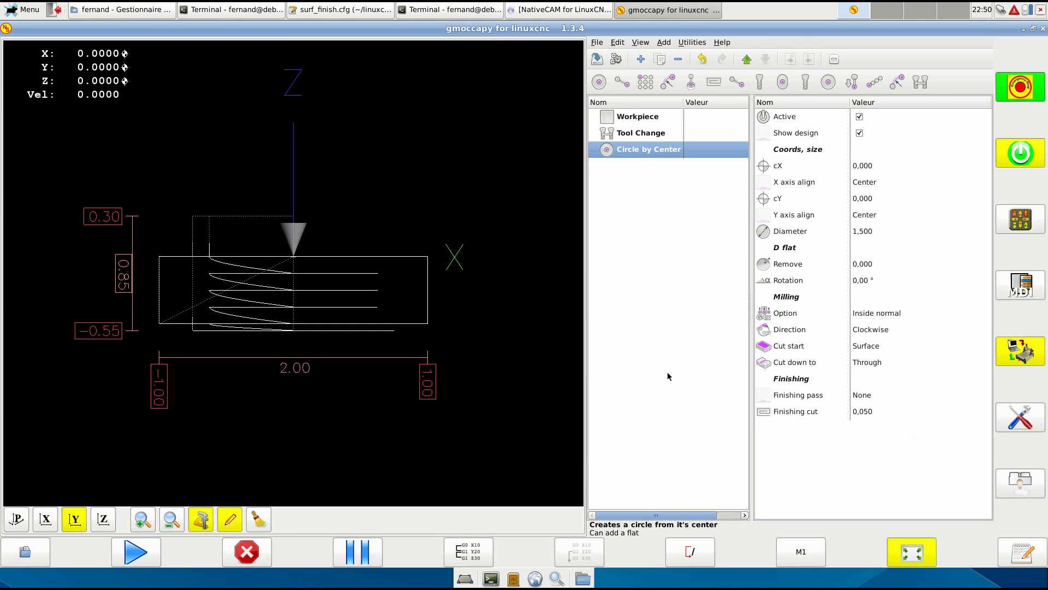
left_click(877, 362)
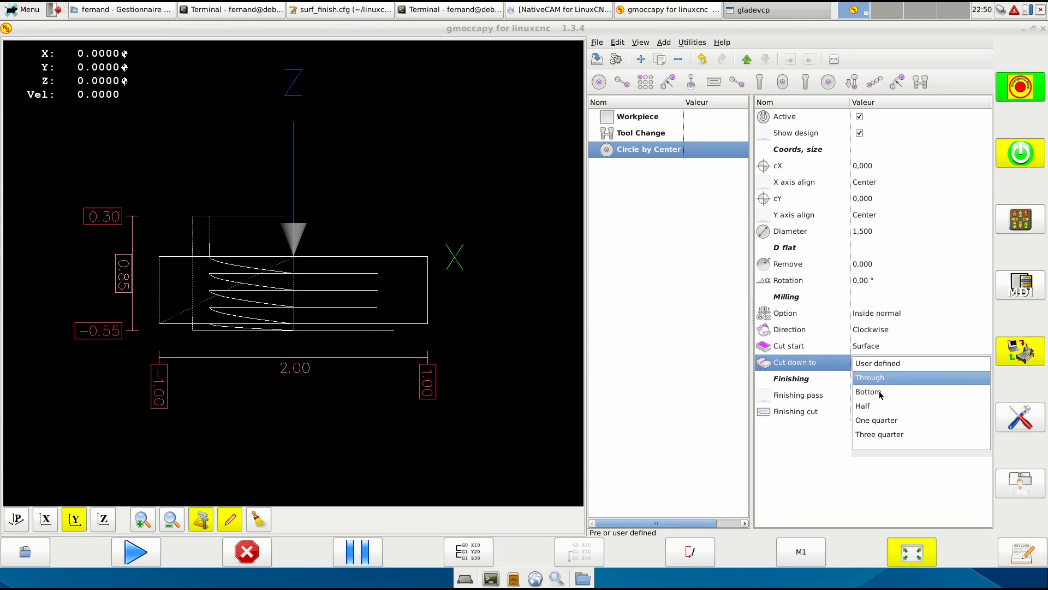
left_click(873, 393)
left_click(879, 366)
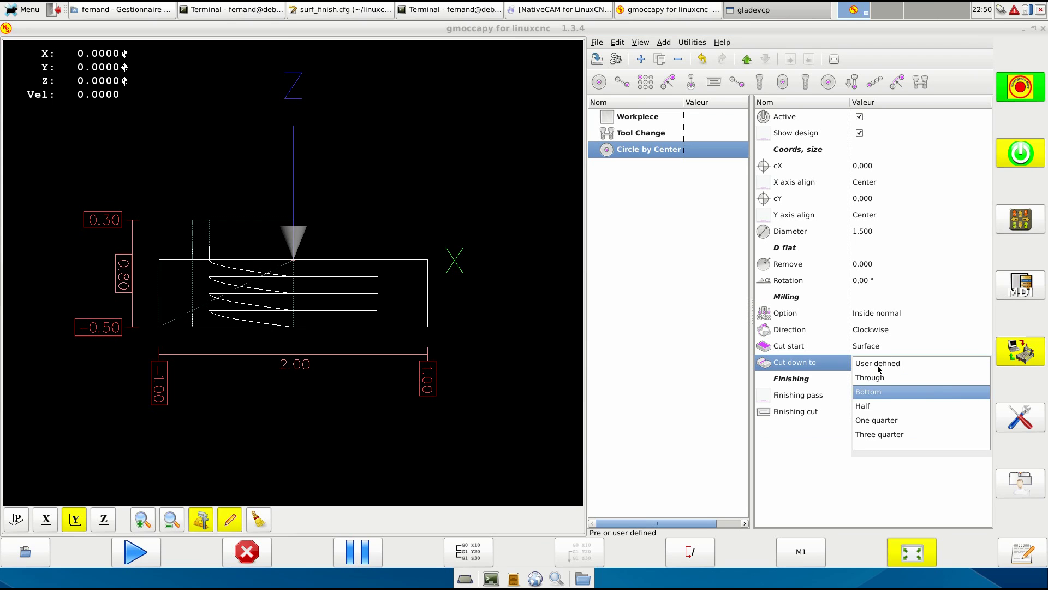
left_click(864, 406)
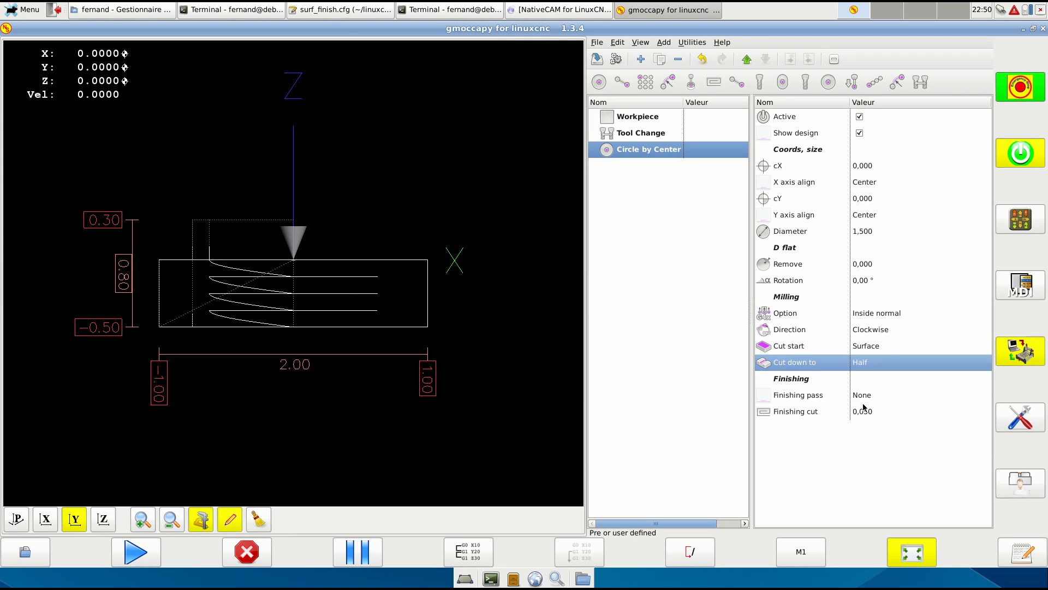
left_click(876, 361)
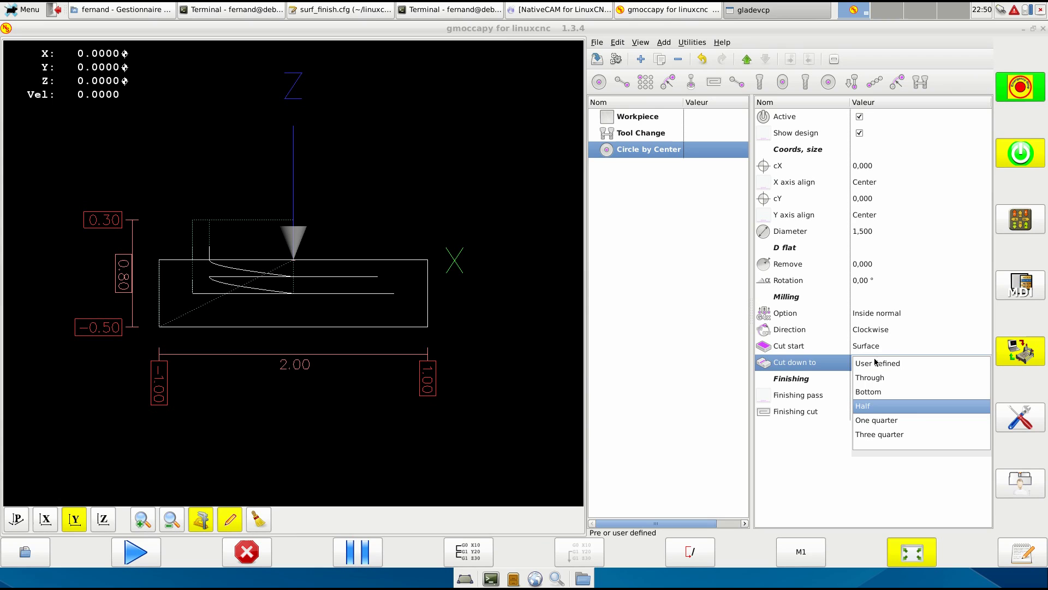
left_click(876, 362)
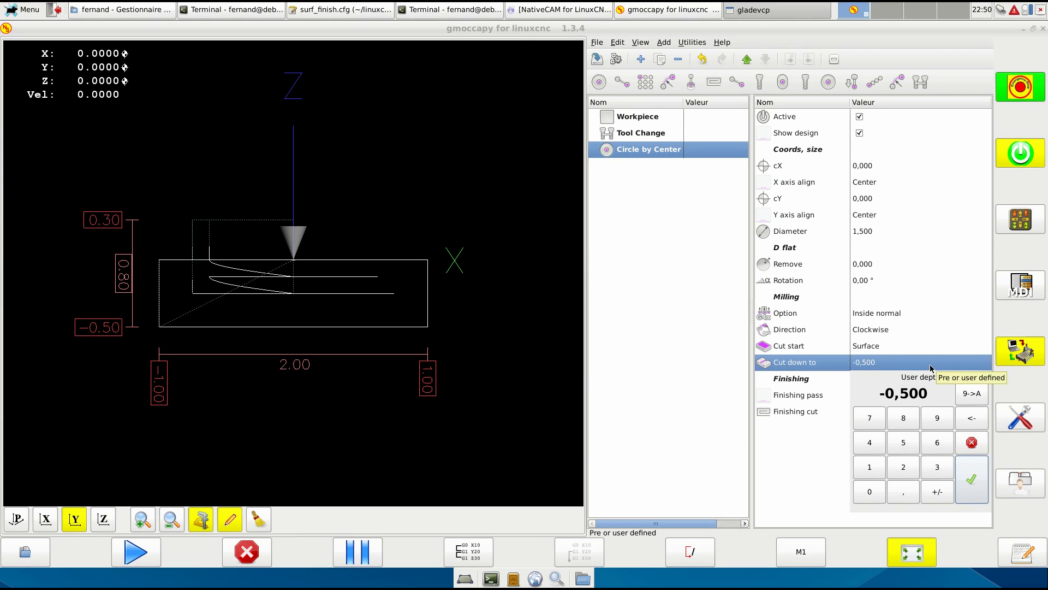
left_click(972, 478)
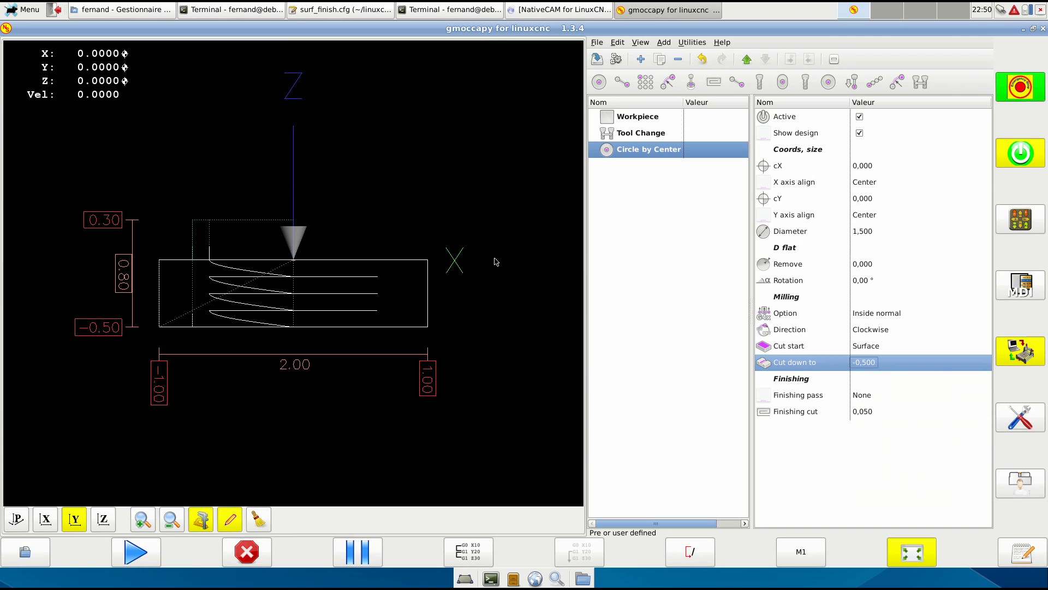
left_click(641, 121)
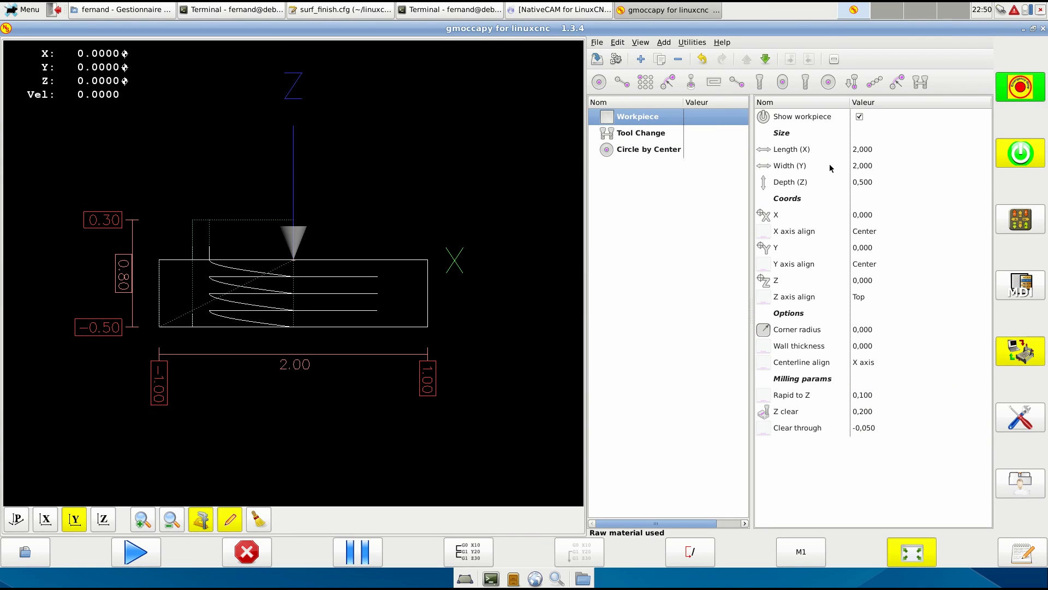
left_click(669, 148)
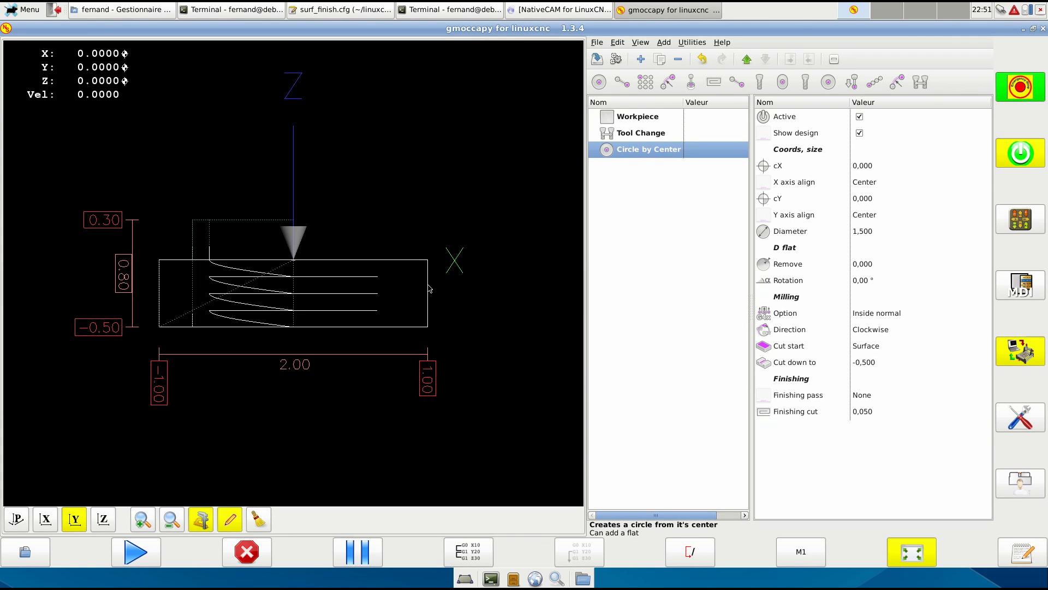
Step: Set the circle direction to Counter-Clockwise with a Clockwise finishing pass
left_click(867, 394)
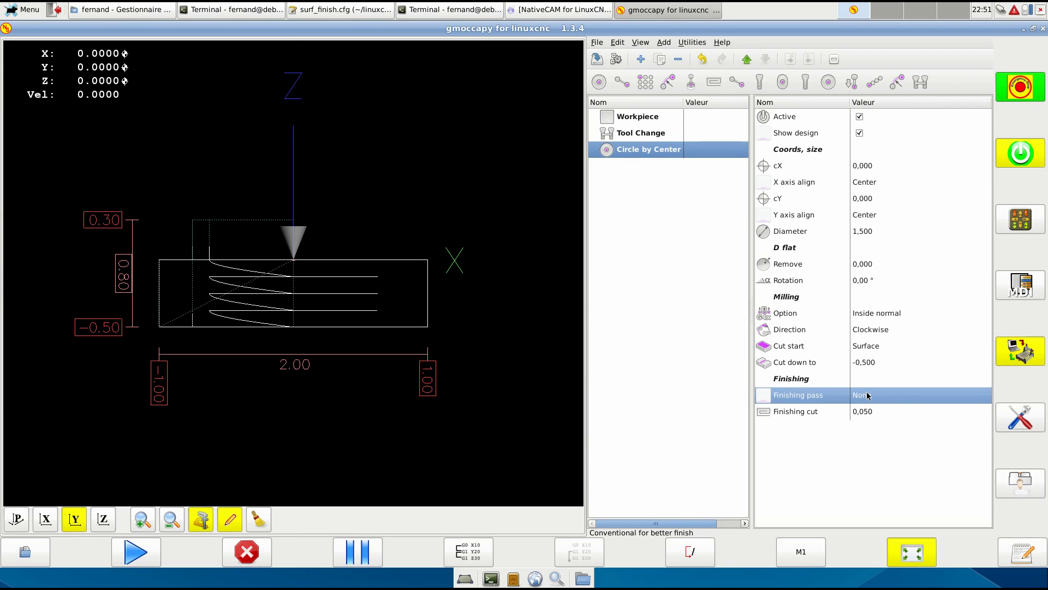
left_click(876, 334)
left_click(875, 345)
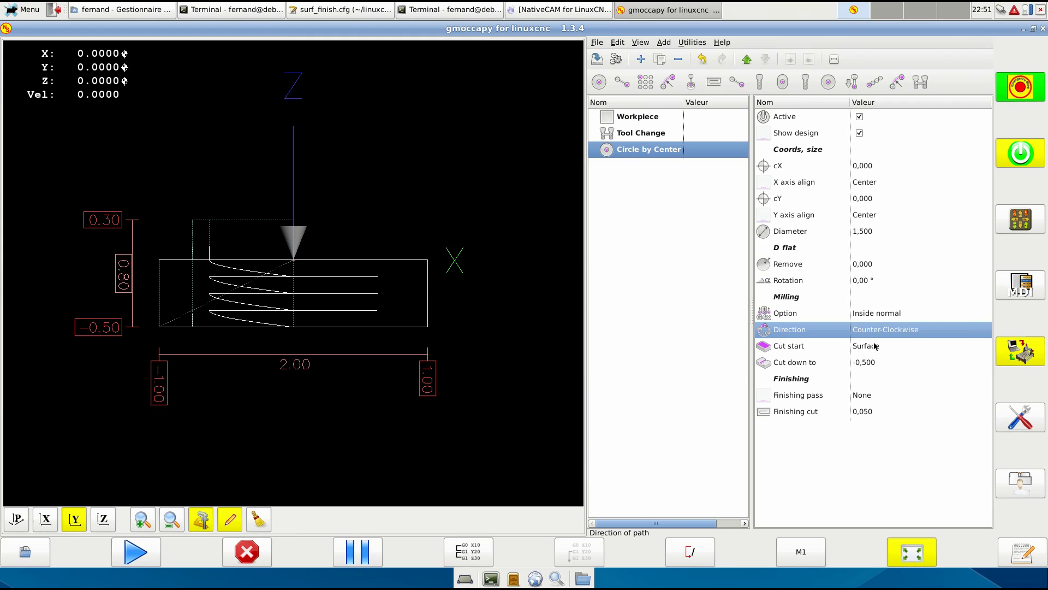
left_click(868, 398)
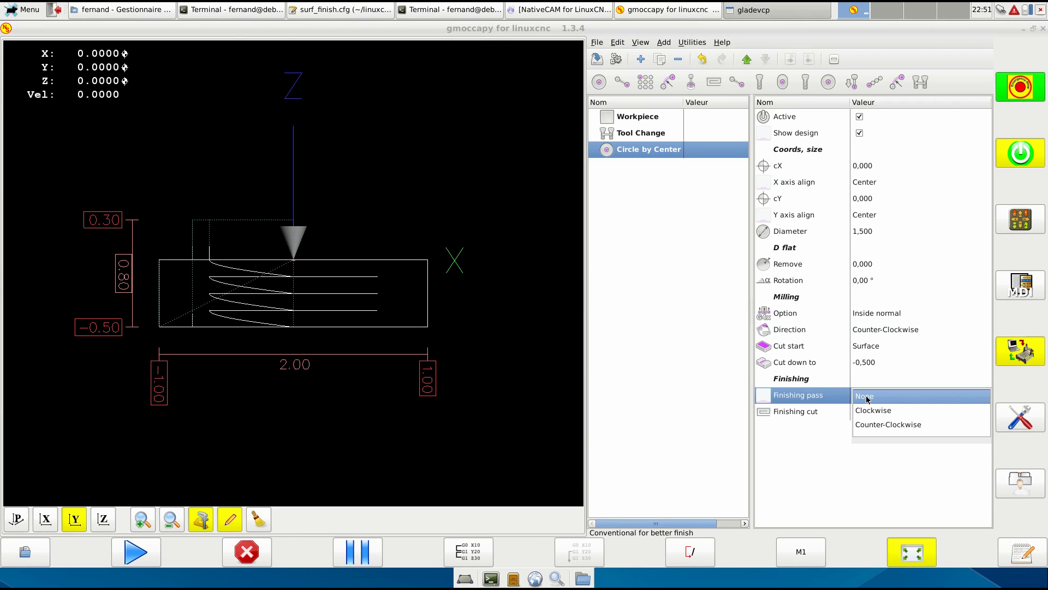
left_click(872, 410)
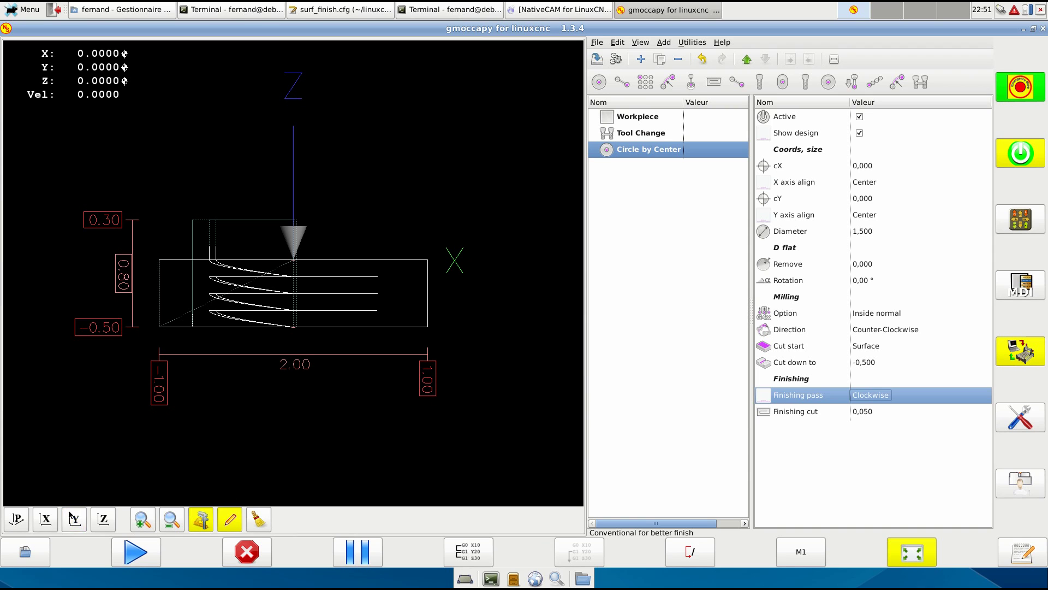
Step: Show the toolpath in 3-D perspective with optional block delete, tilted to a top-down view
left_click(17, 526)
scroll(271, 321, "up", 4)
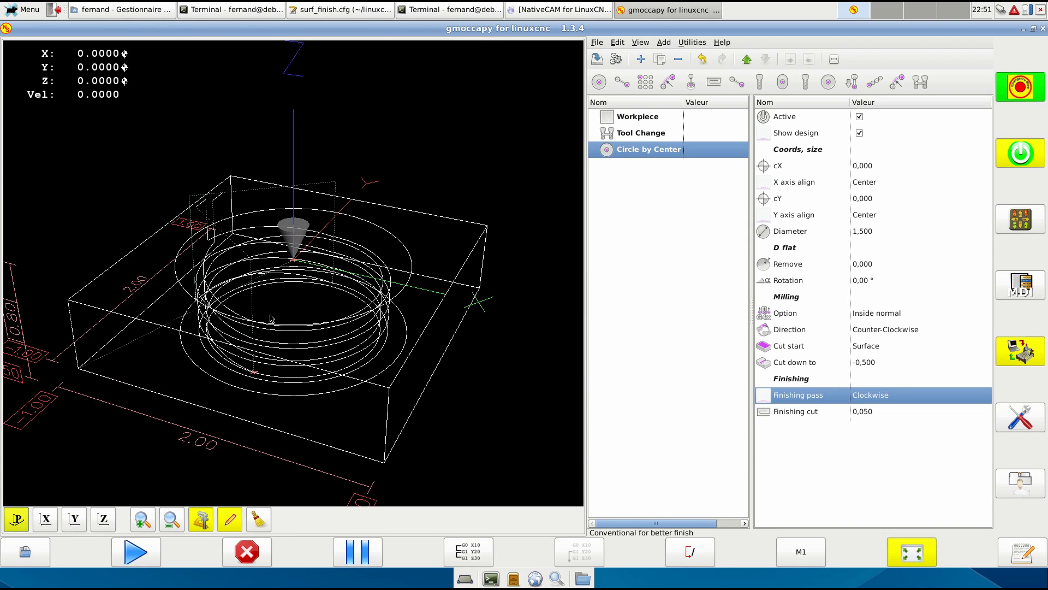
left_click(247, 315)
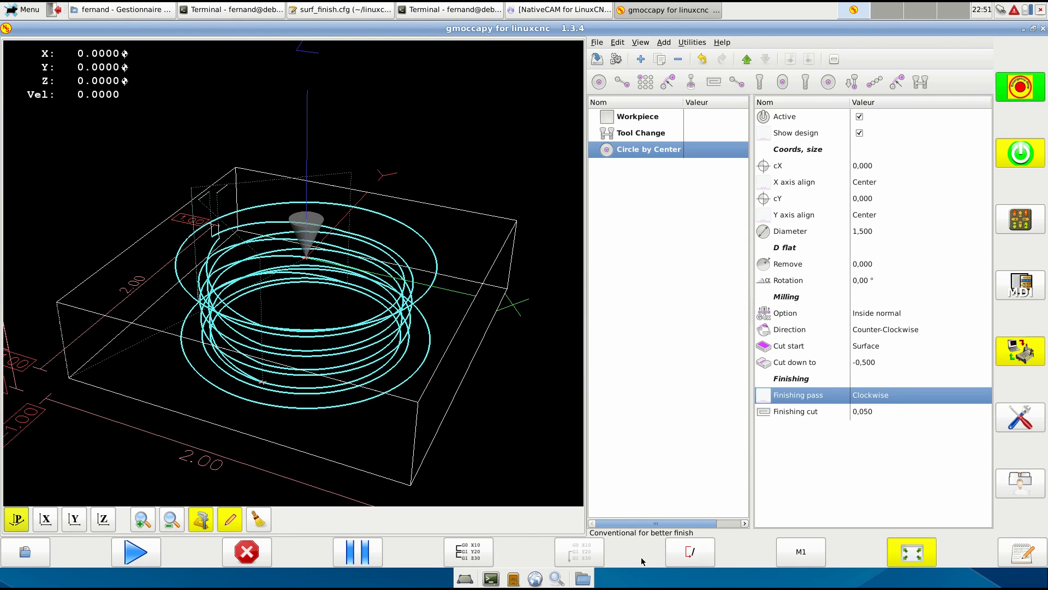
left_click(691, 553)
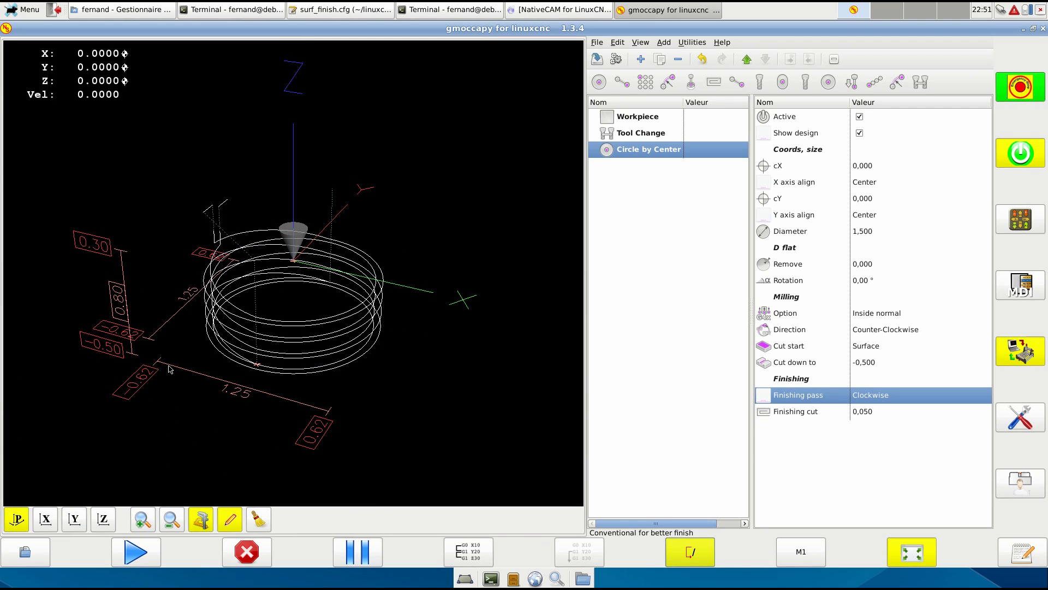
scroll(155, 326, "down", 3)
scroll(155, 322, "up", 4)
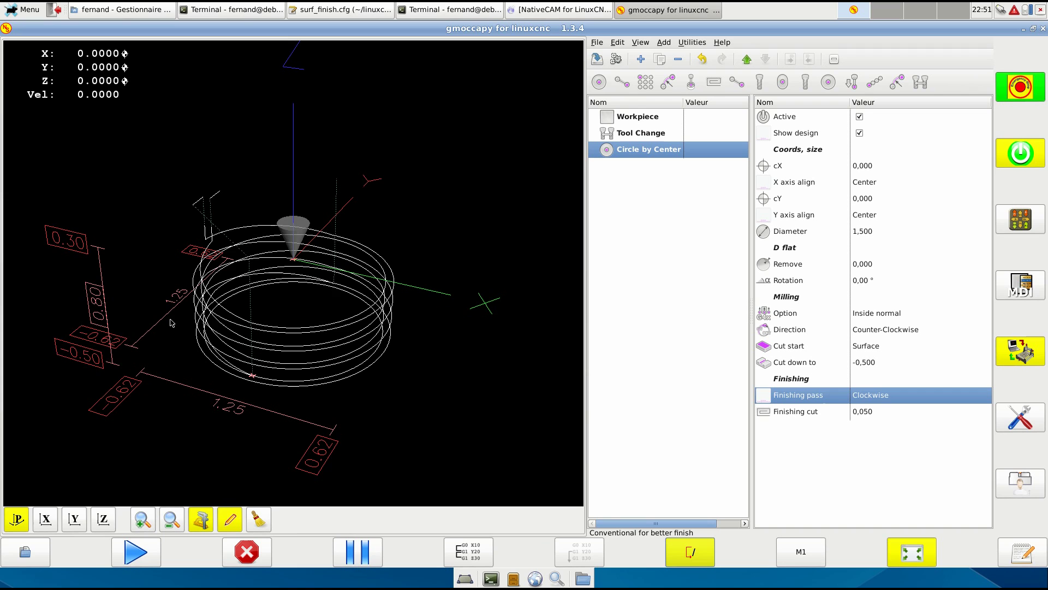
left_click_drag(154, 319, 175, 358)
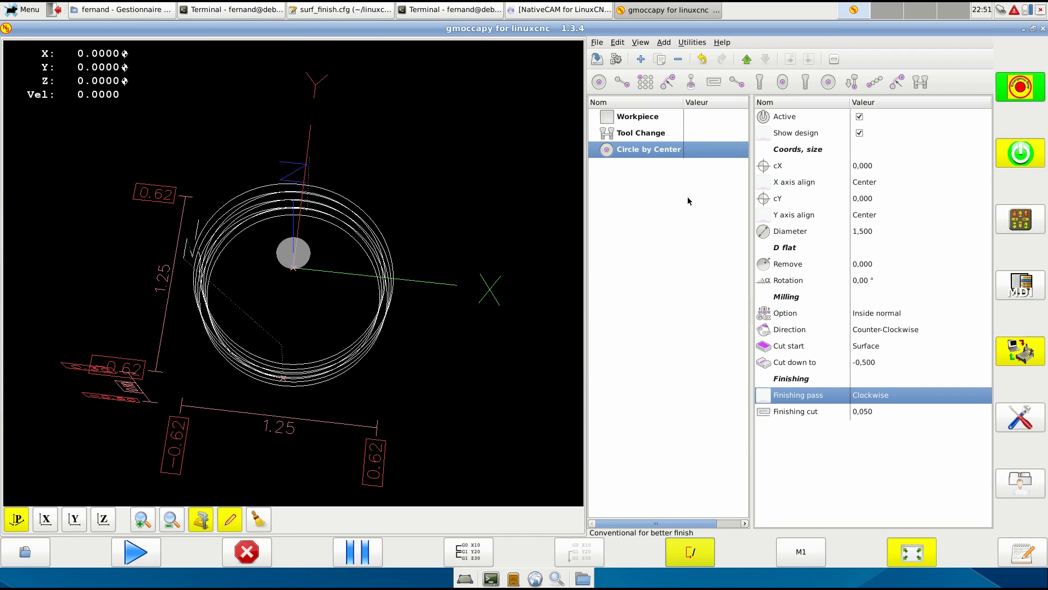
Step: Set the Tool Change usage to Roughing, view from above, and turn off optional block delete
left_click(664, 135)
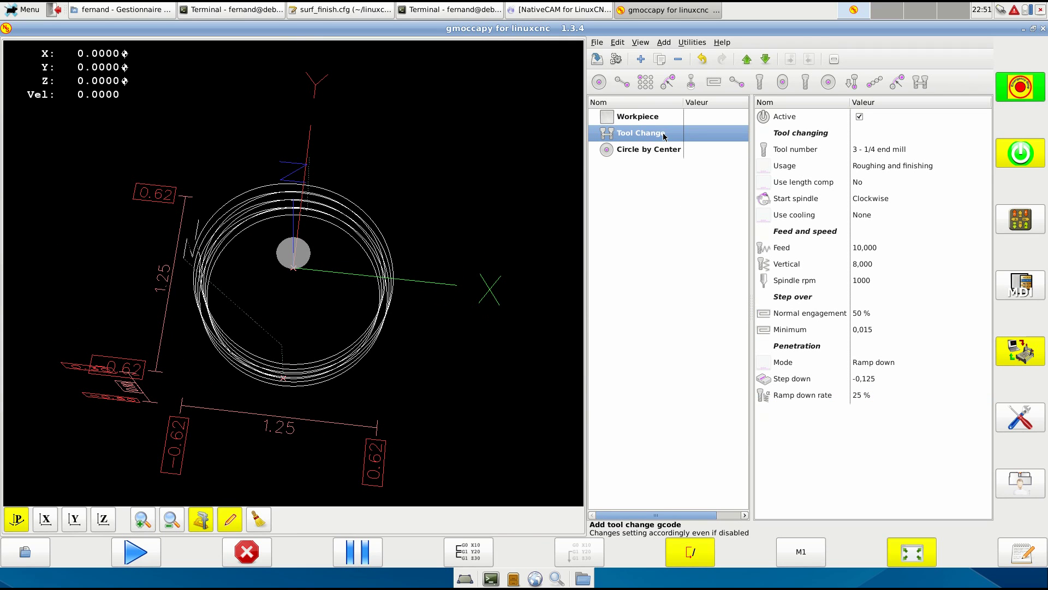
left_click(908, 162)
left_click(908, 164)
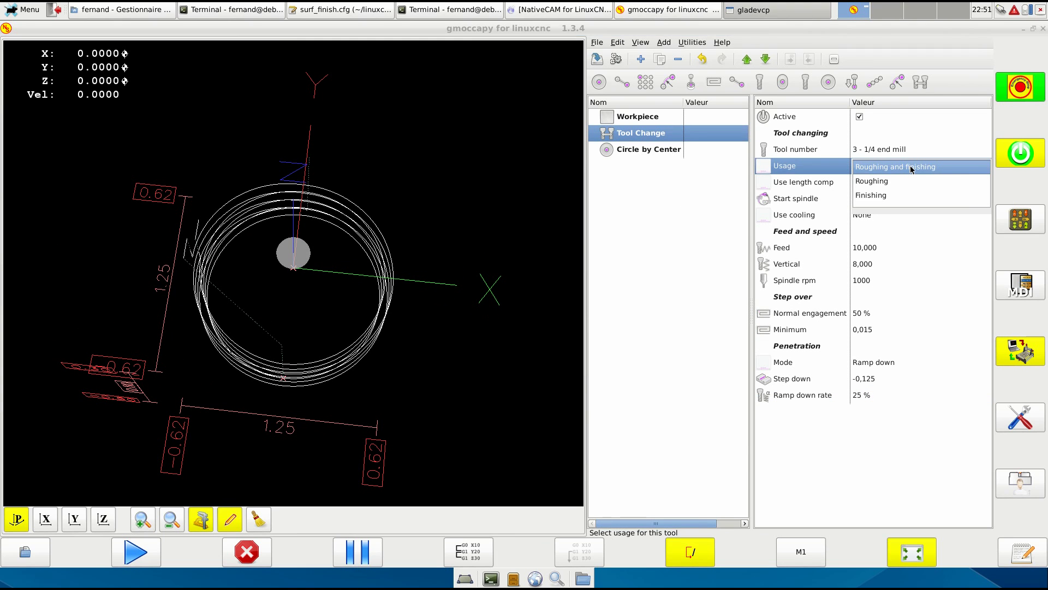
left_click(877, 186)
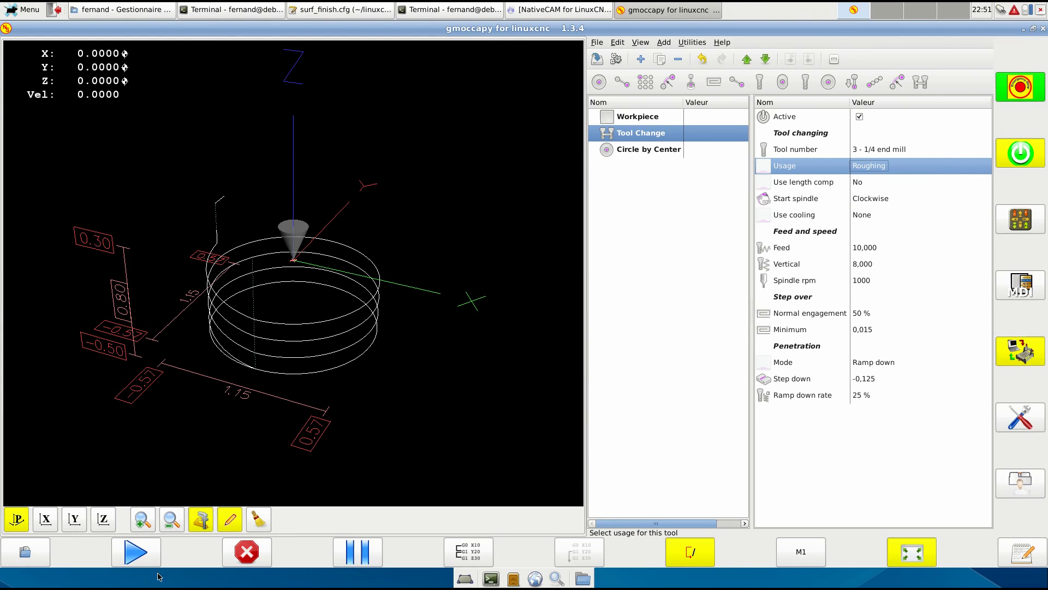
left_click(109, 527)
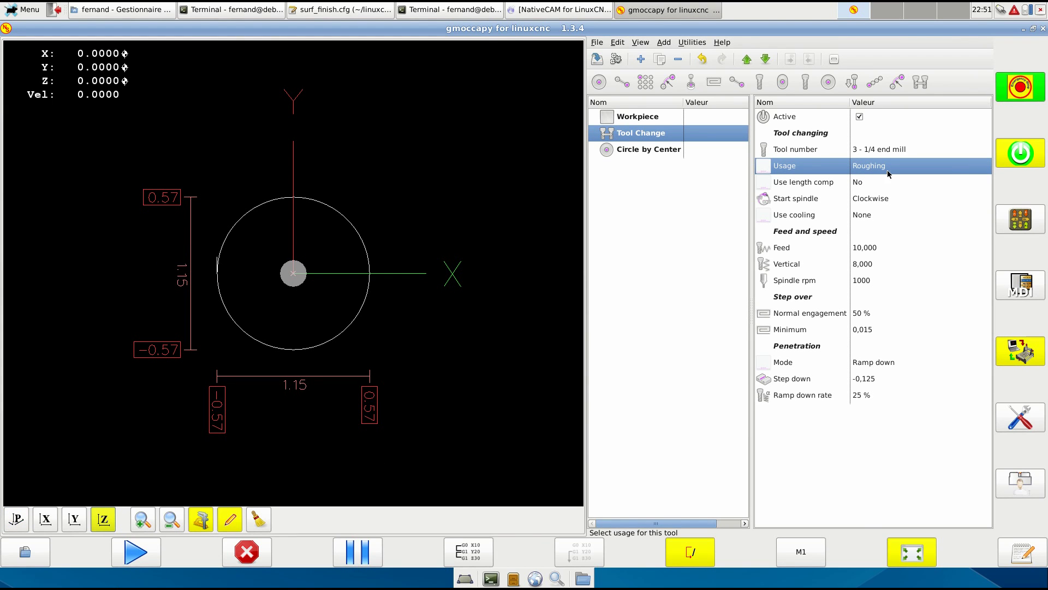
left_click(690, 551)
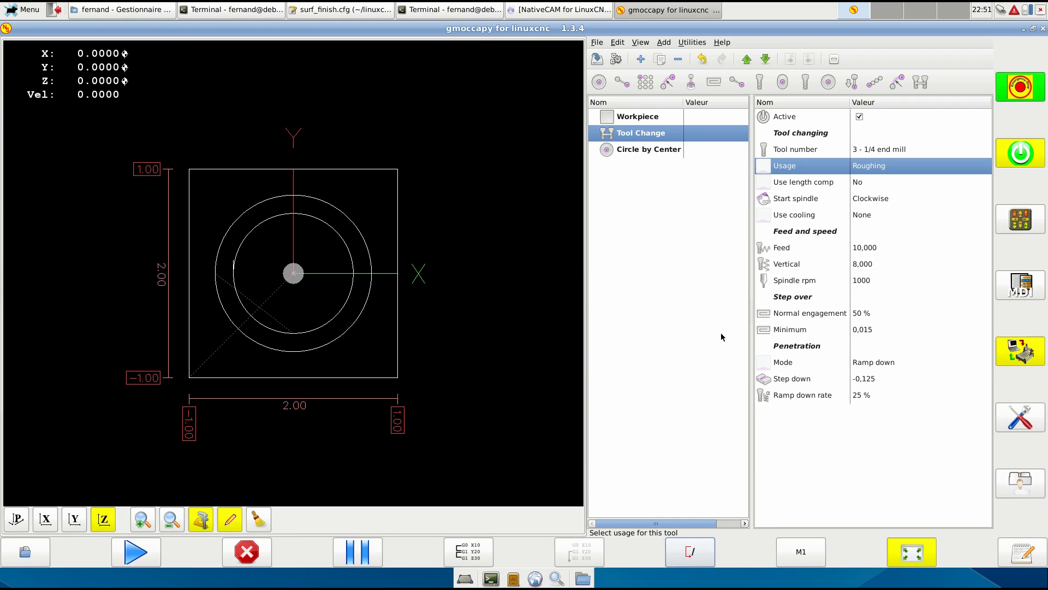
Step: Try Finishing usage, return to Roughing, and compare with the Circle by Center parameters
left_click(898, 169)
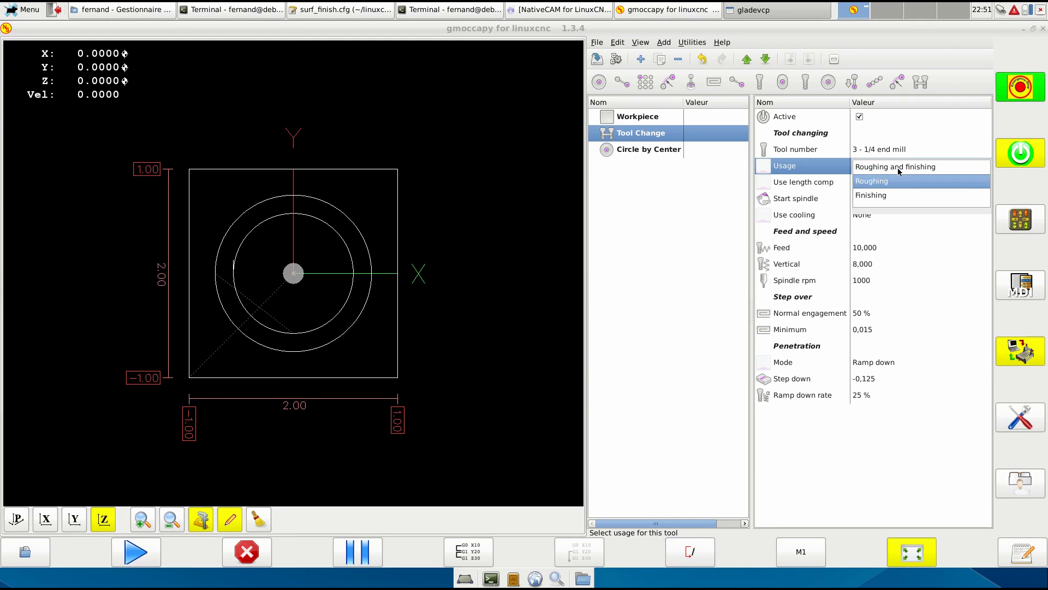
left_click(874, 197)
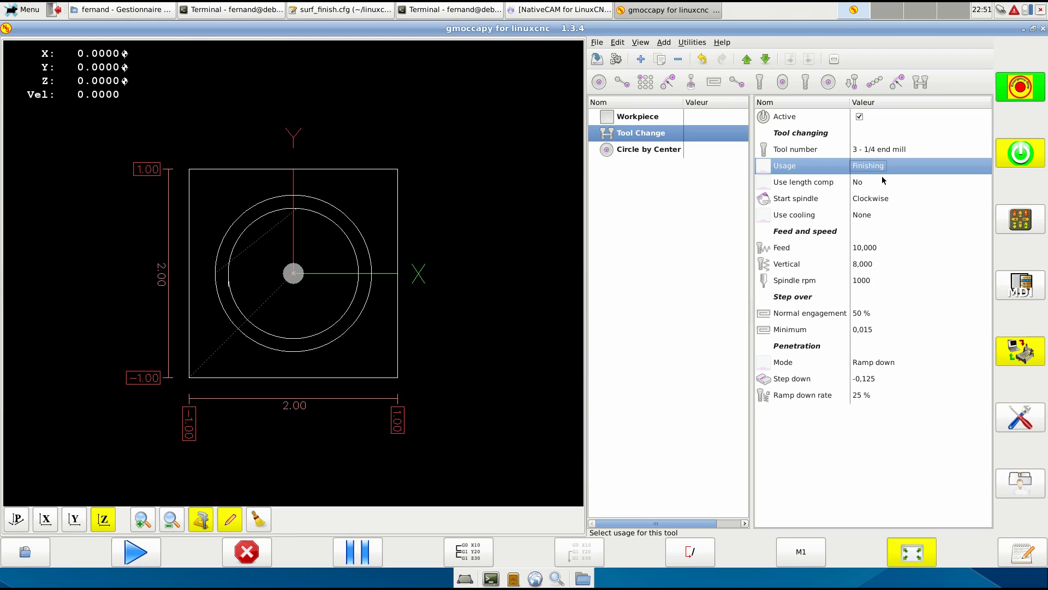
left_click(882, 170)
left_click(880, 182)
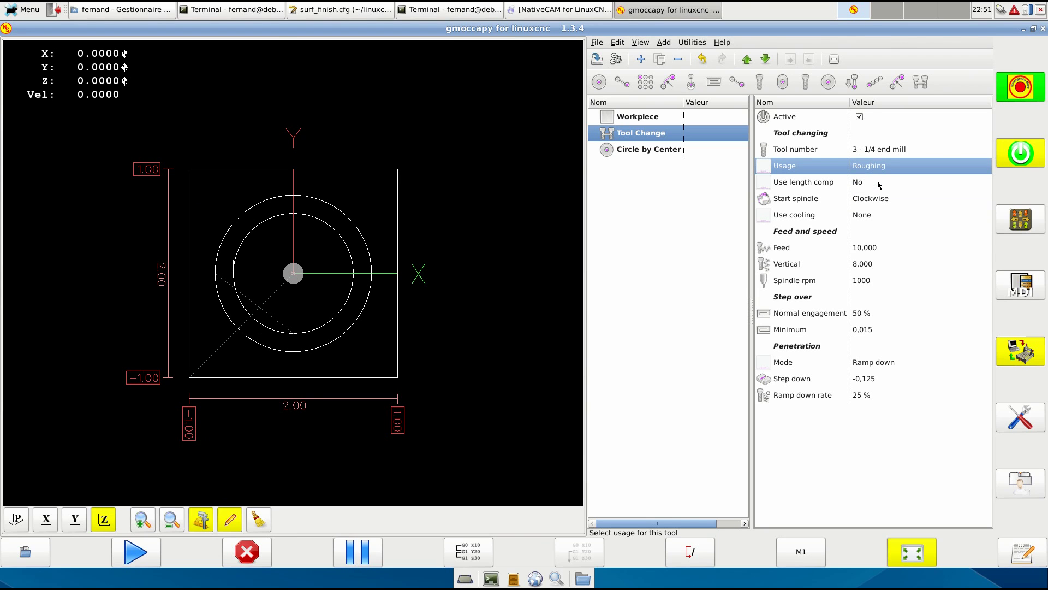
left_click(641, 147)
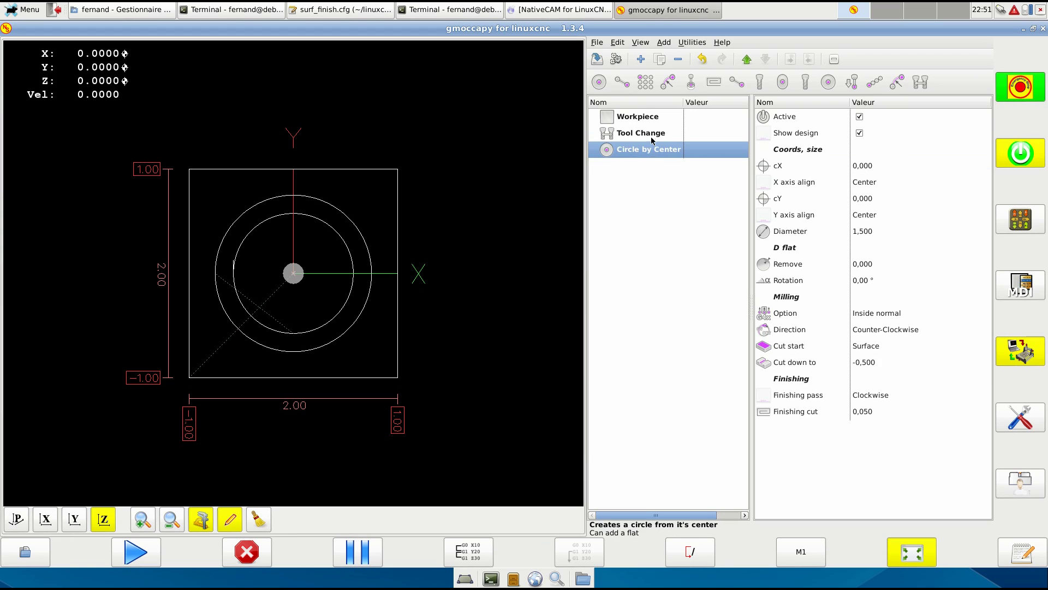
key("Up")
left_click(643, 151)
left_click(642, 139)
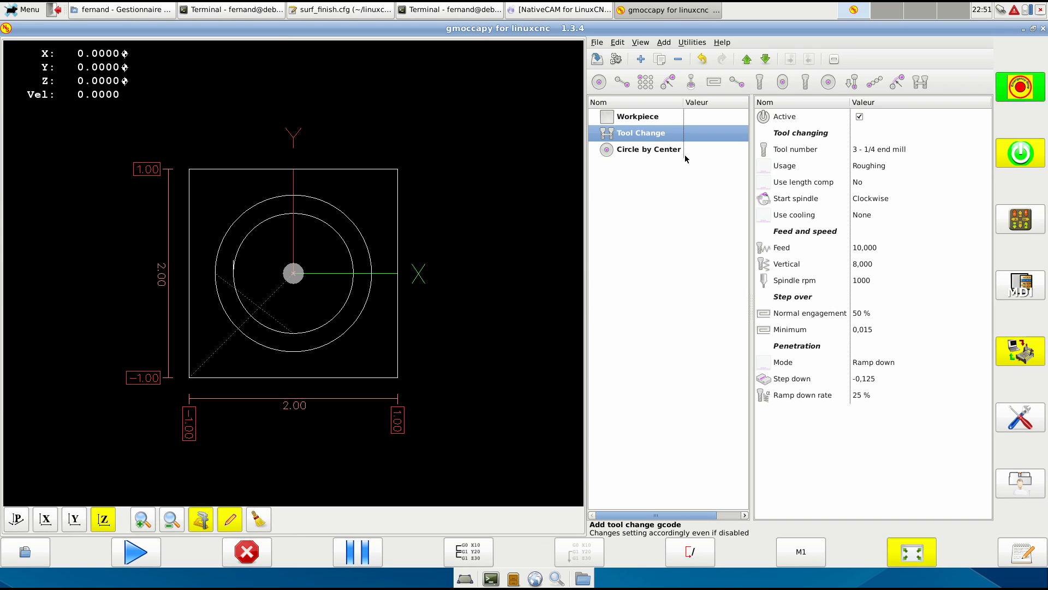
Step: Try the 1/8 end mill with Finishing-only usage in the Tool Change
left_click(890, 172)
left_click(892, 169)
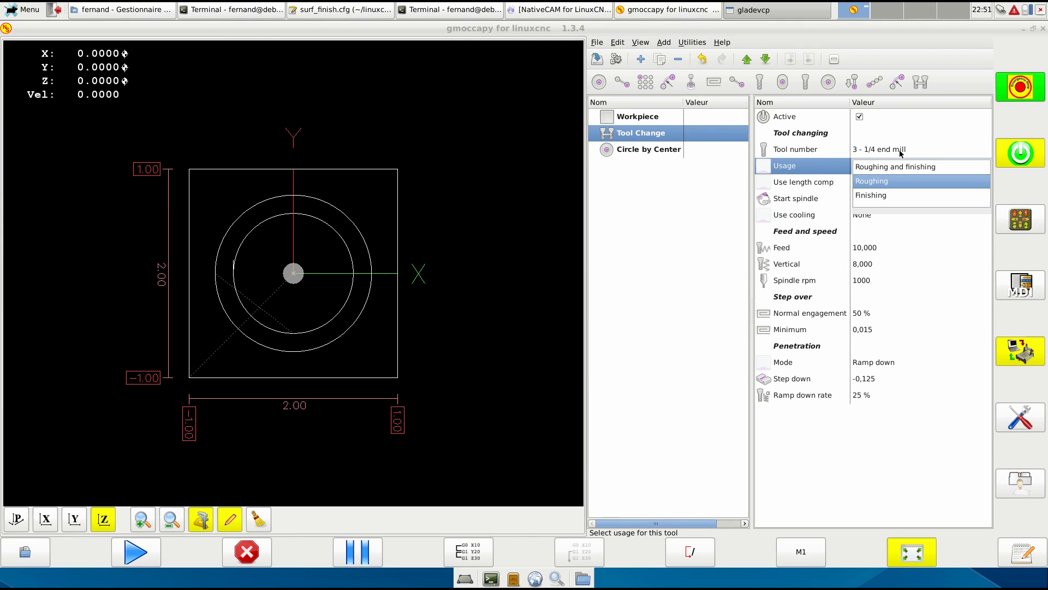
left_click(900, 155)
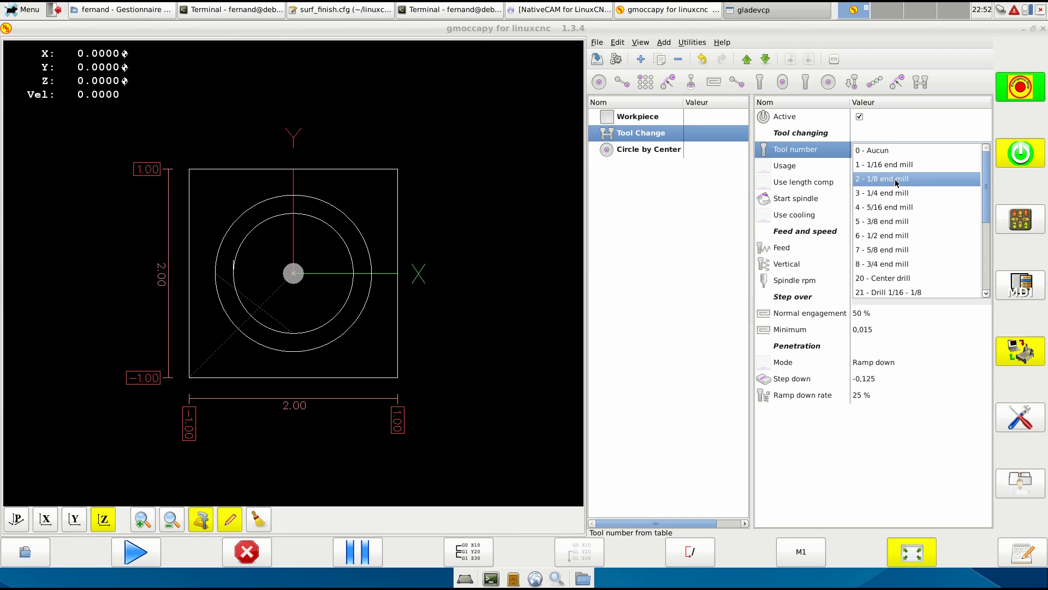
left_click(893, 178)
left_click(887, 167)
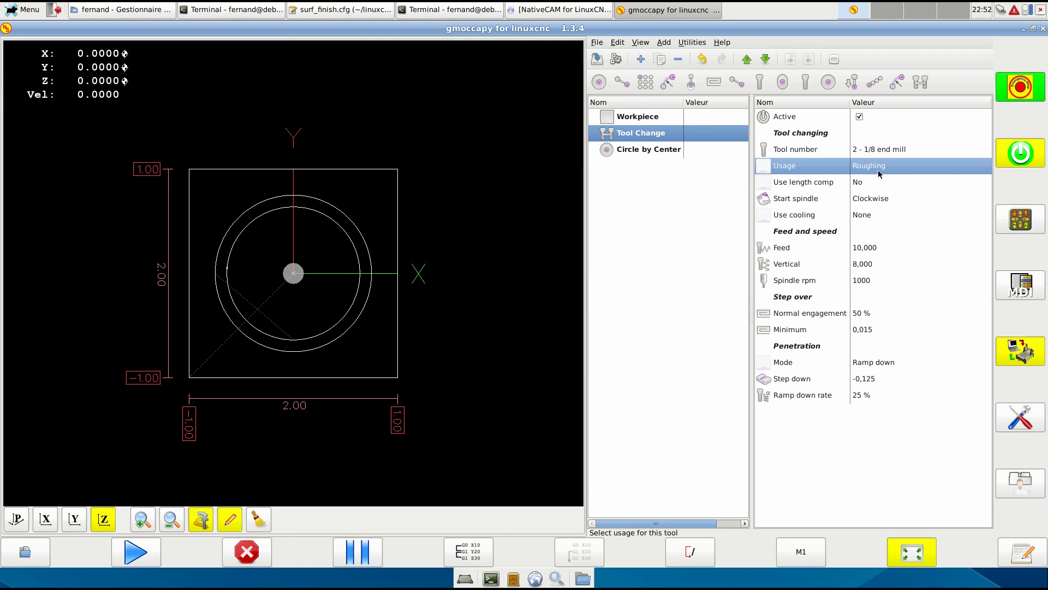
left_click(884, 172)
left_click(884, 195)
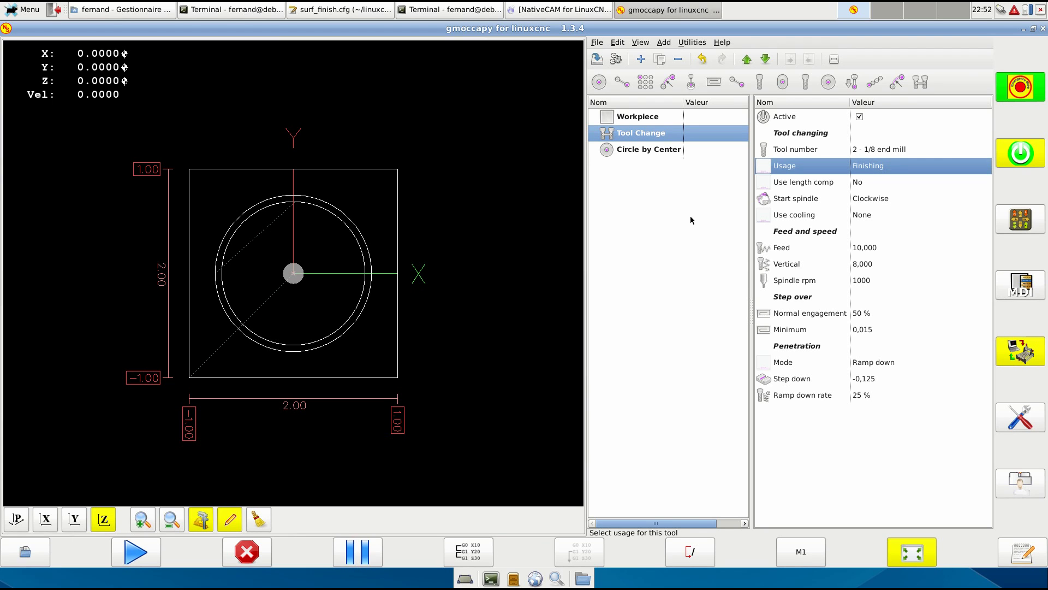
Step: Switch to the 5 - 3/8 end mill for roughing and finishing, then show the circle
left_click(851, 173)
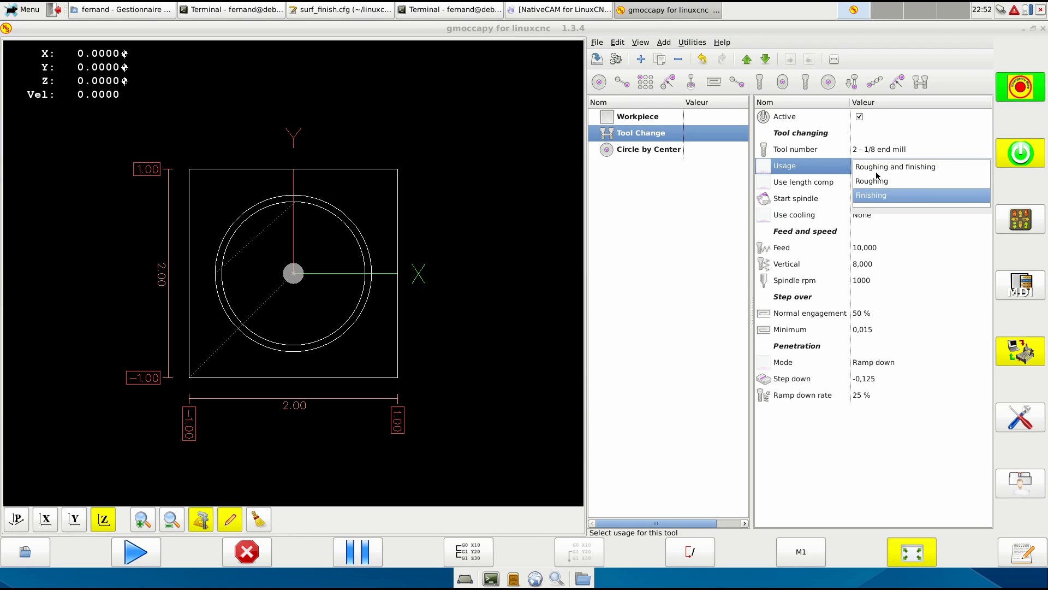
left_click(874, 165)
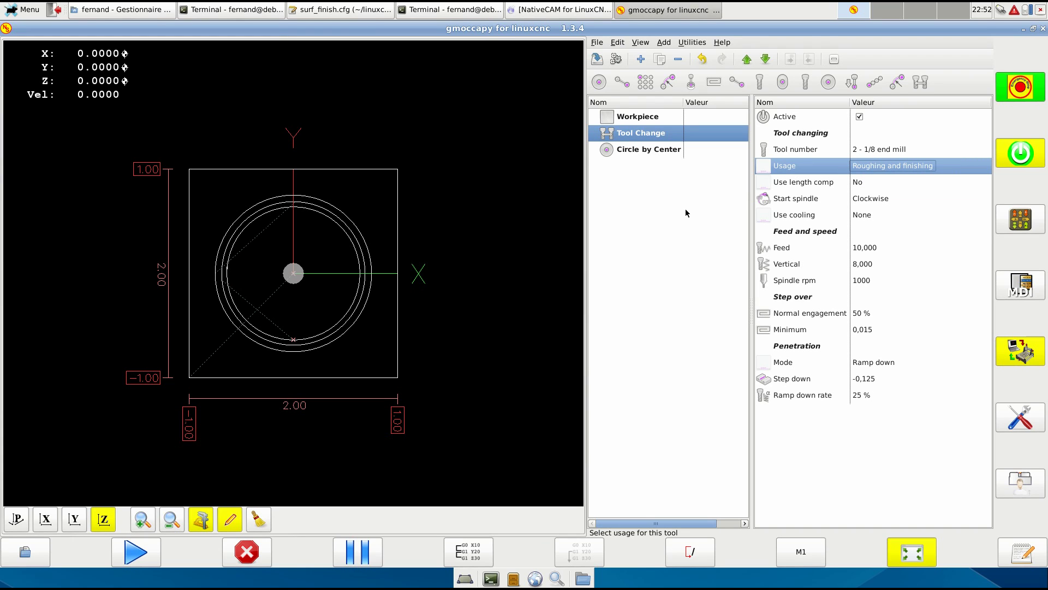
left_click(893, 151)
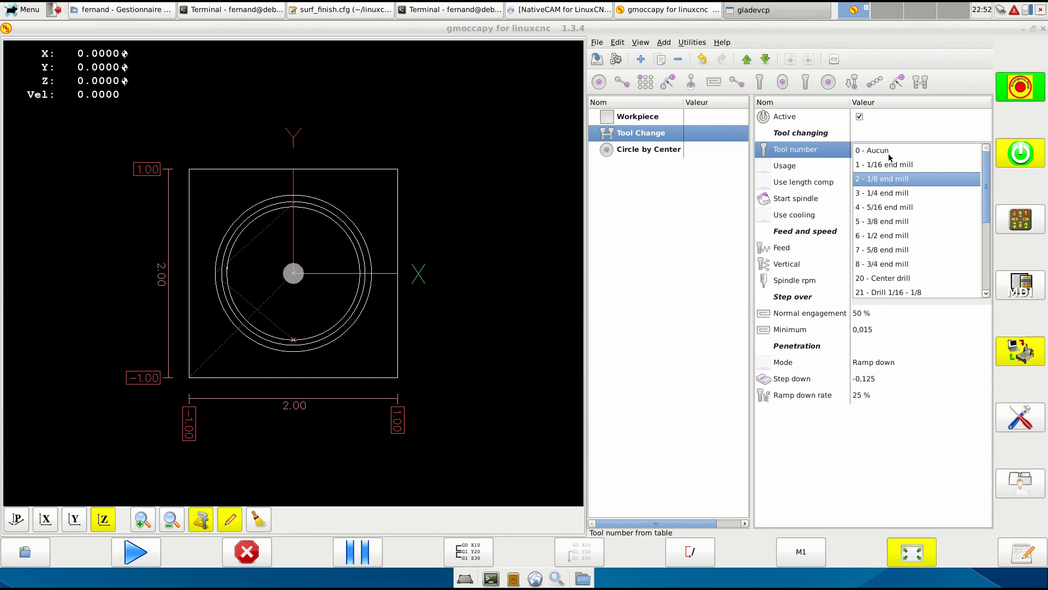
left_click(881, 221)
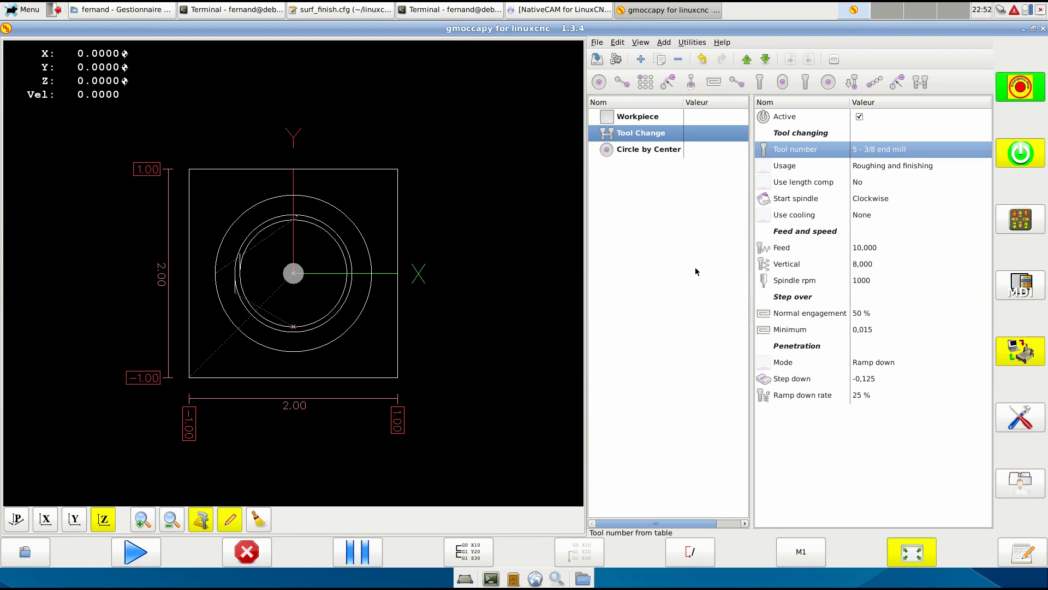
left_click(667, 152)
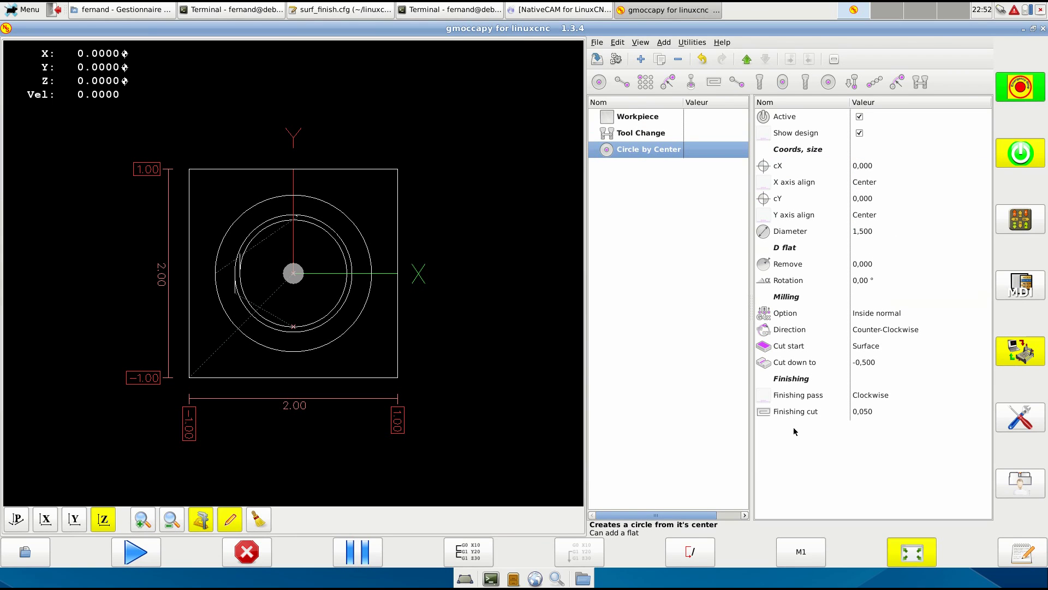
Step: Set the circle's Finishing cut to 0,001
left_click(893, 414)
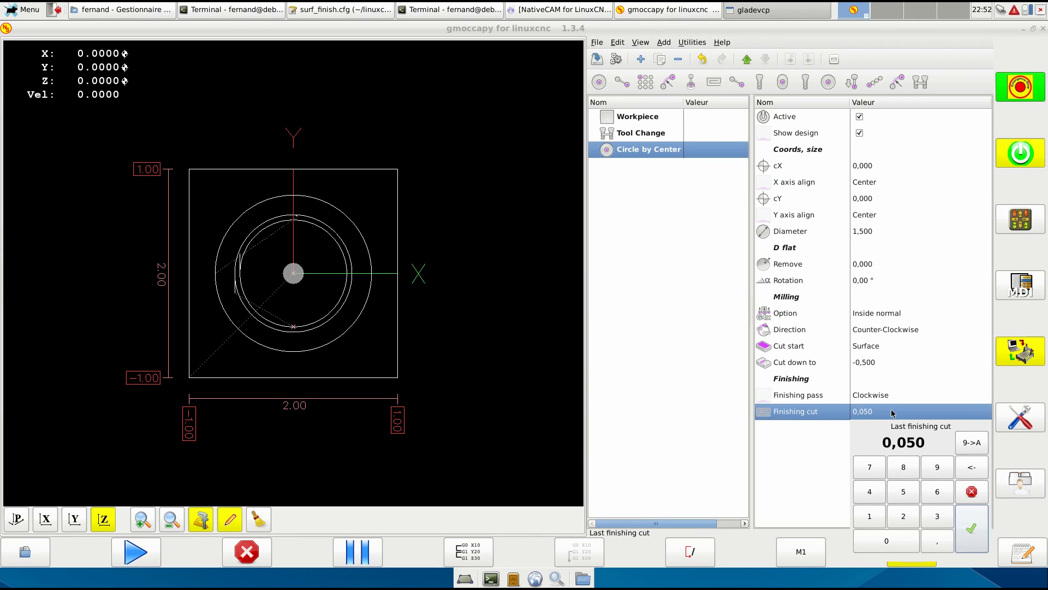
type(",001")
key("Return")
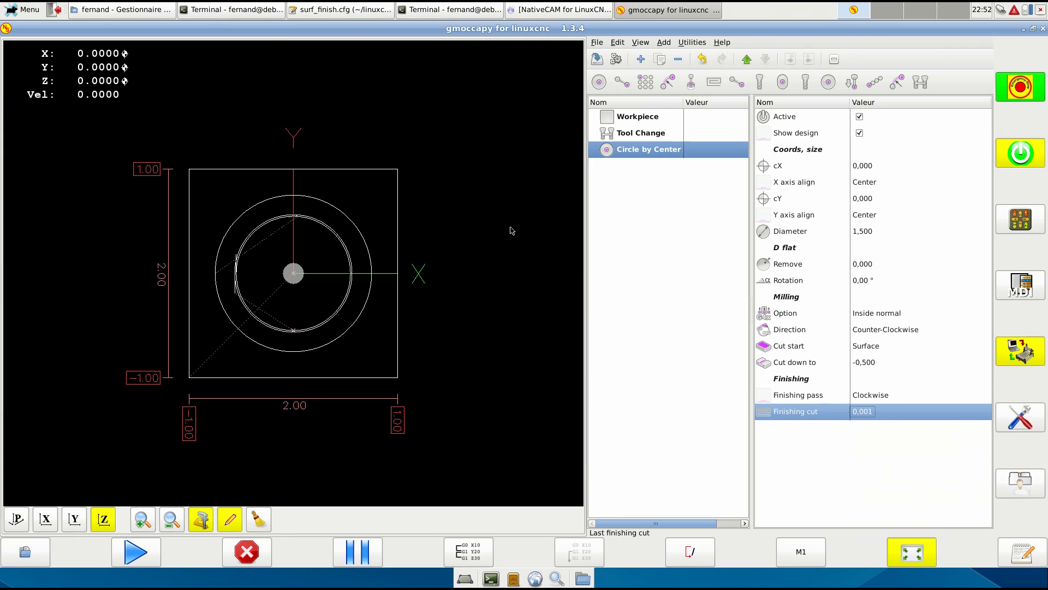
Step: Set the Tool Change minimum step-over to 0,050 and view the circle in 3-D perspective
left_click(655, 139)
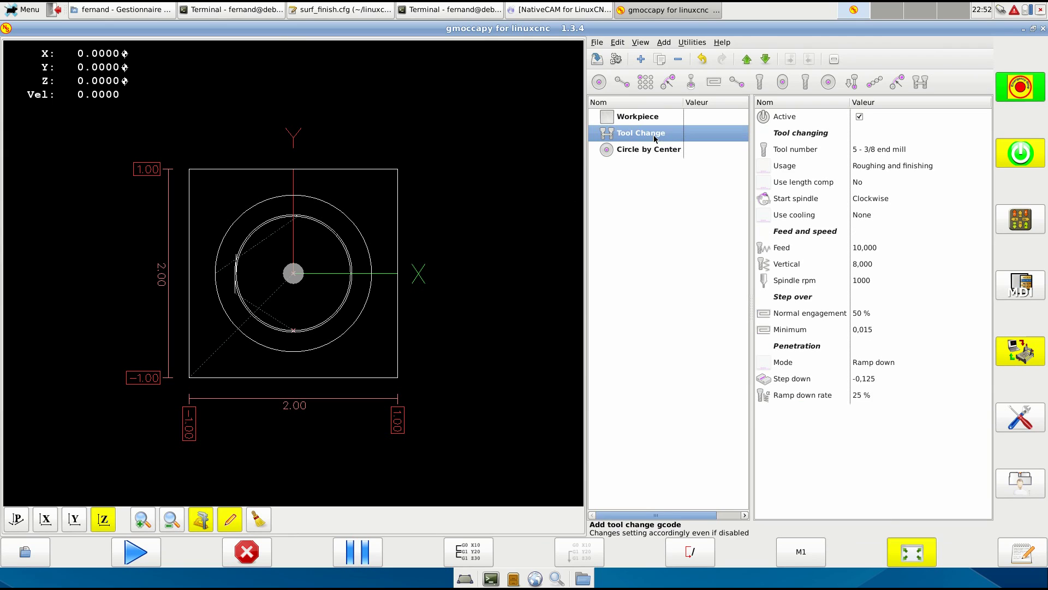
left_click(882, 330)
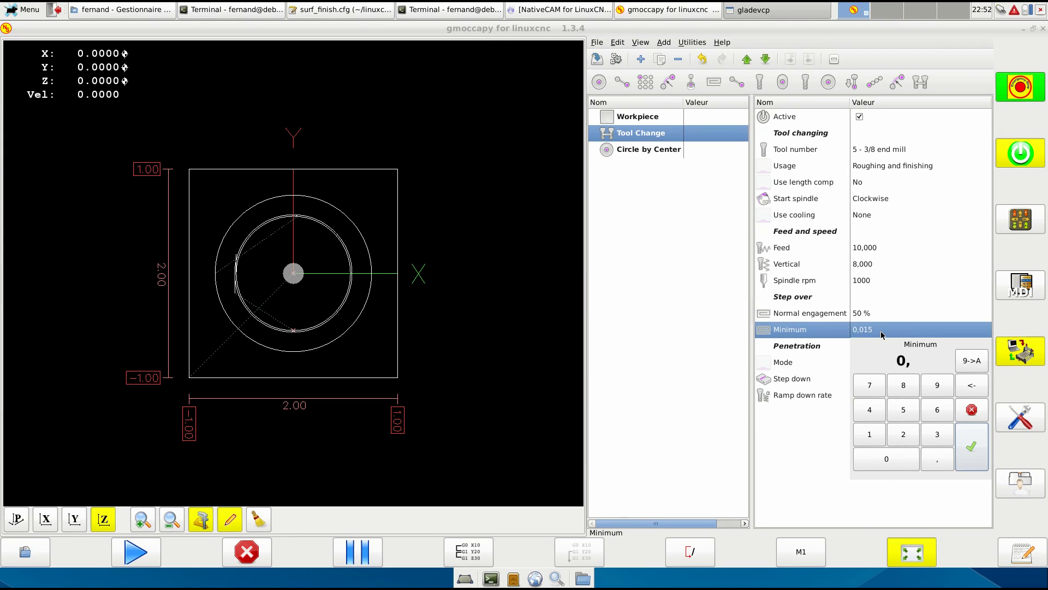
type("05")
key("Return")
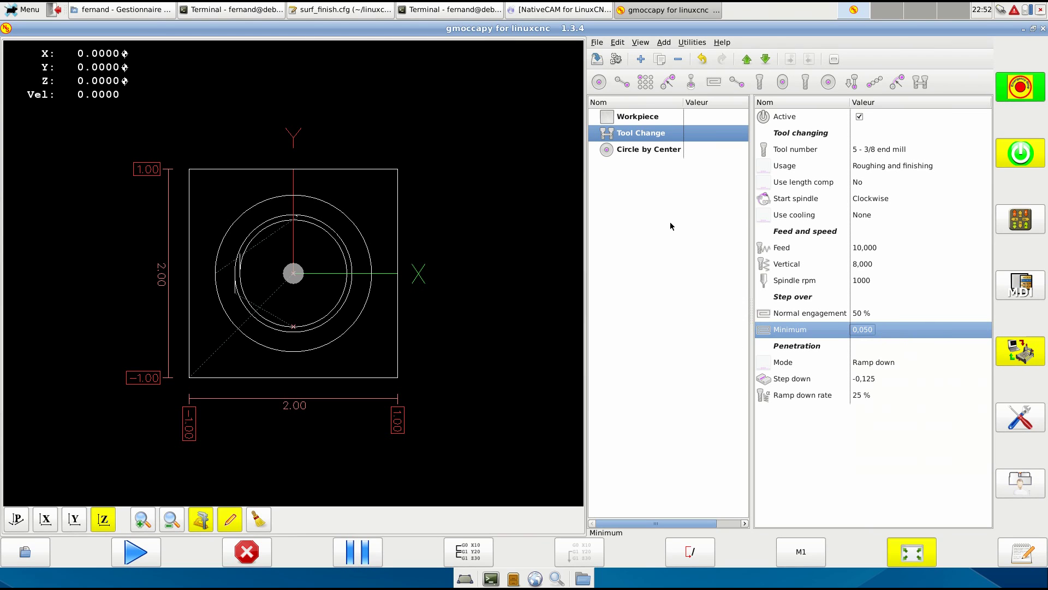
left_click(876, 329)
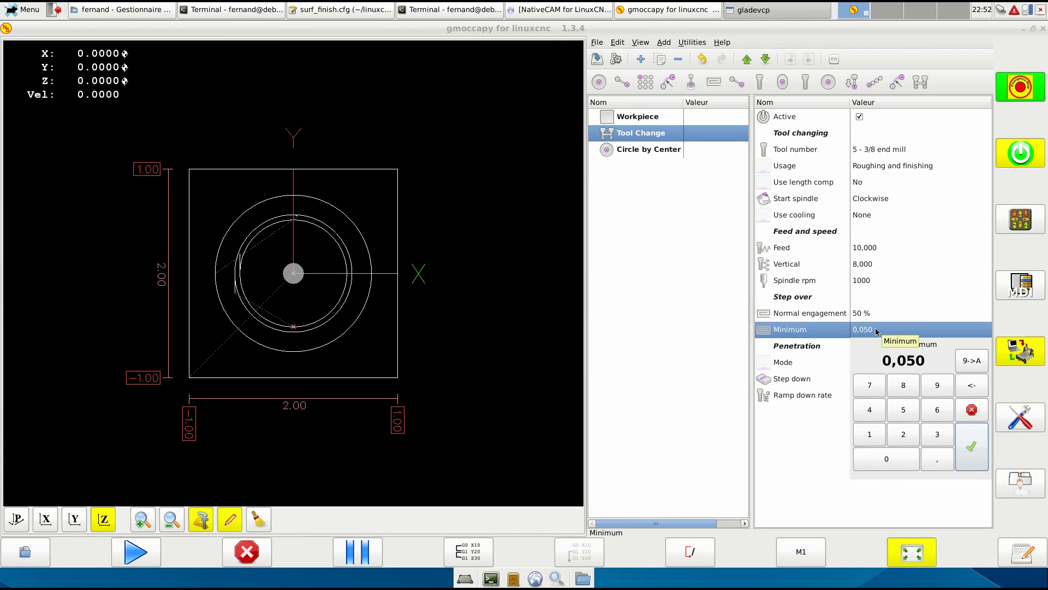
left_click(692, 284)
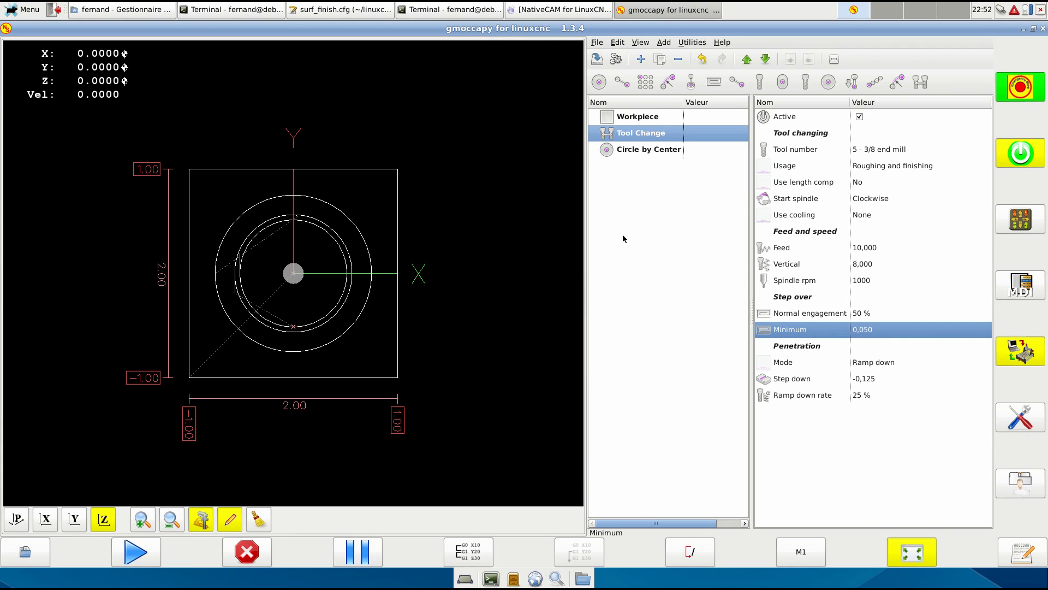
left_click(637, 153)
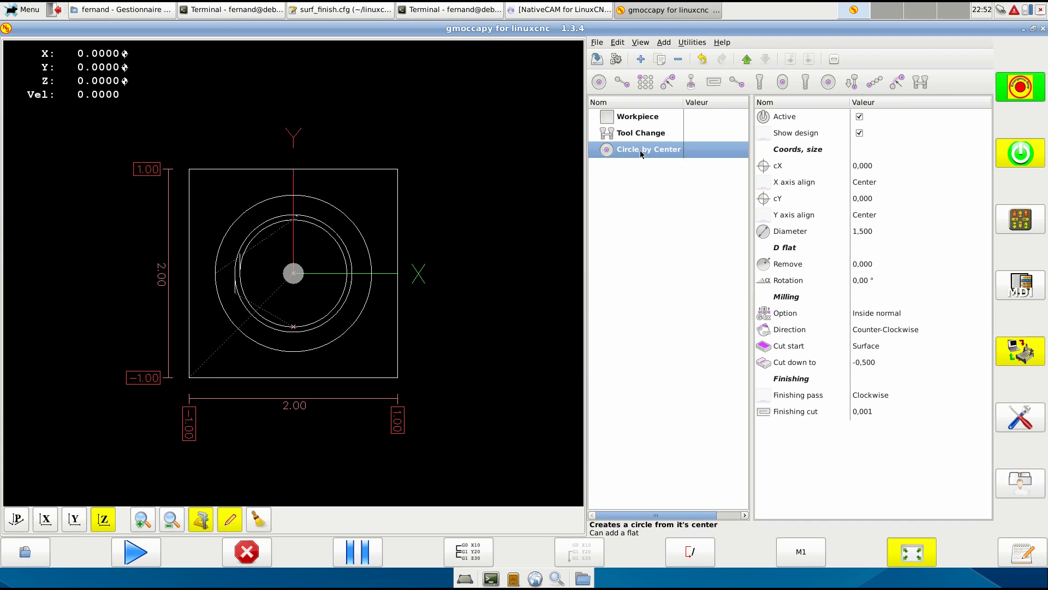
left_click(26, 523)
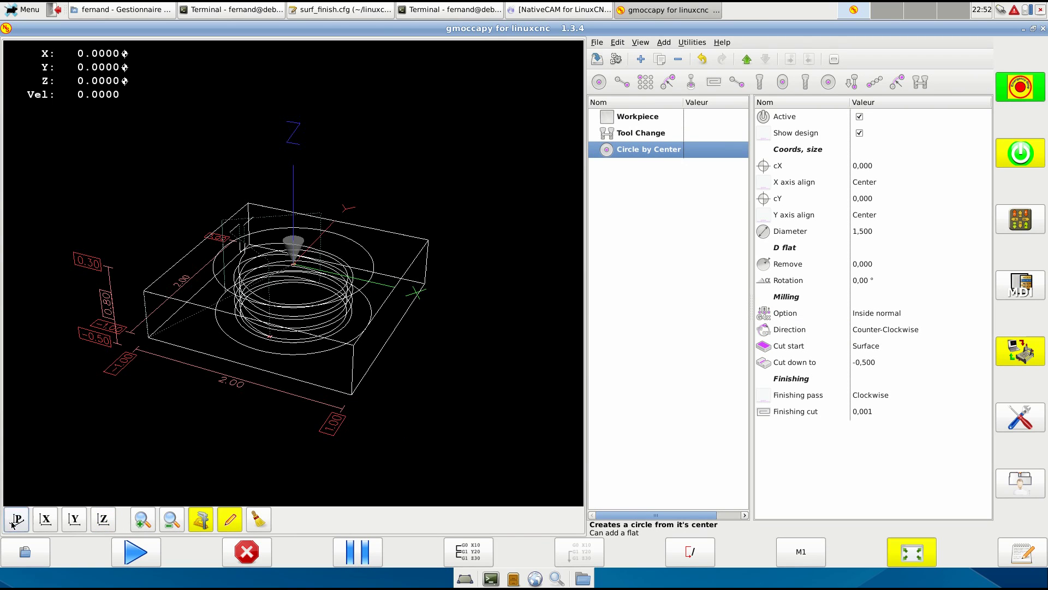
Step: Delete Circle by Center and Tool Change, and add a Change Drill operation from Tools
left_click(679, 59)
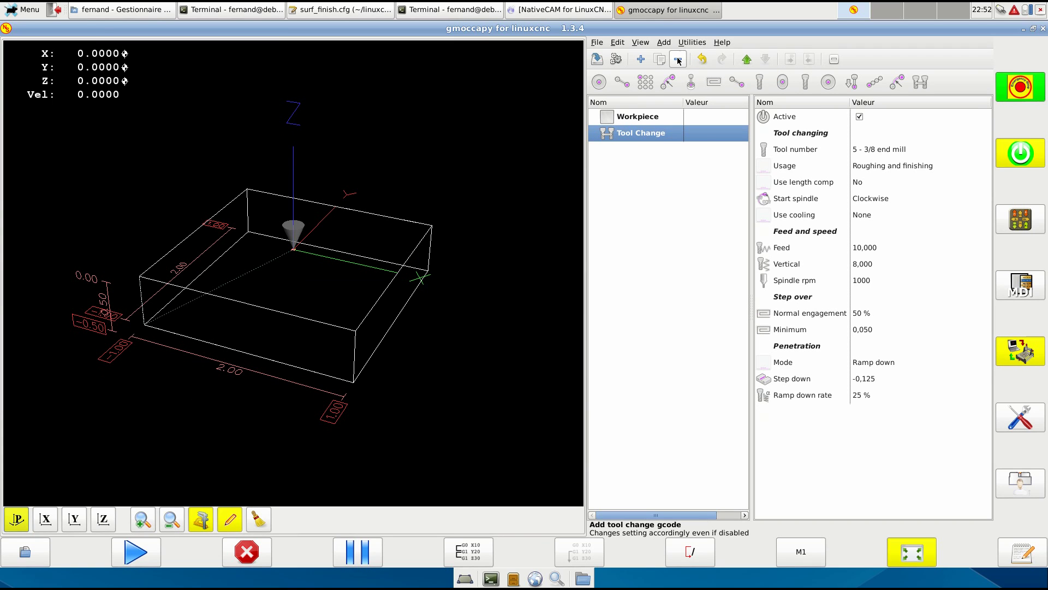
left_click(678, 59)
left_click(664, 42)
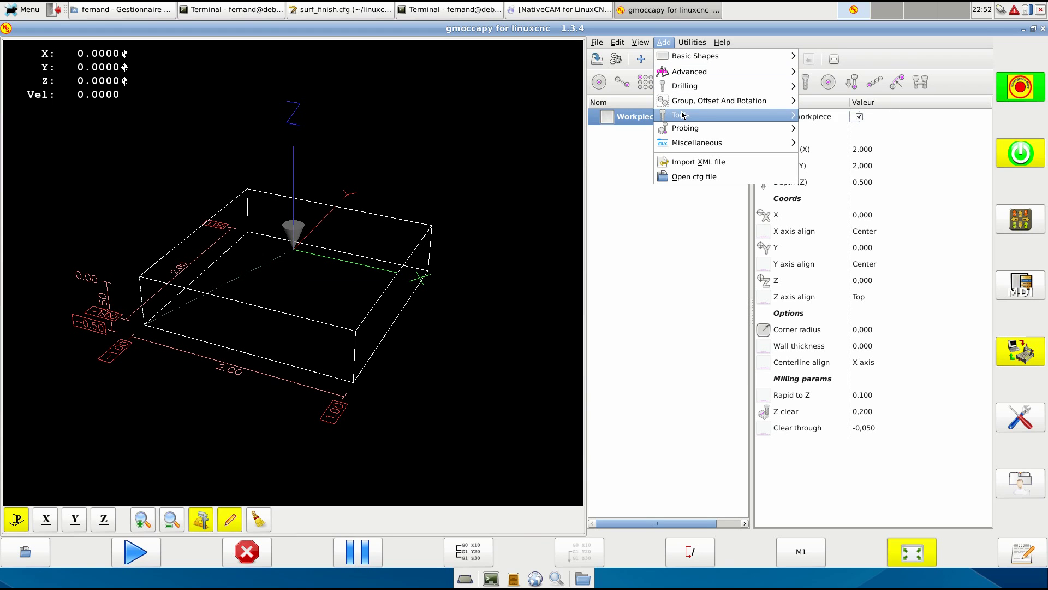
mouse_move(682, 115)
left_click(830, 132)
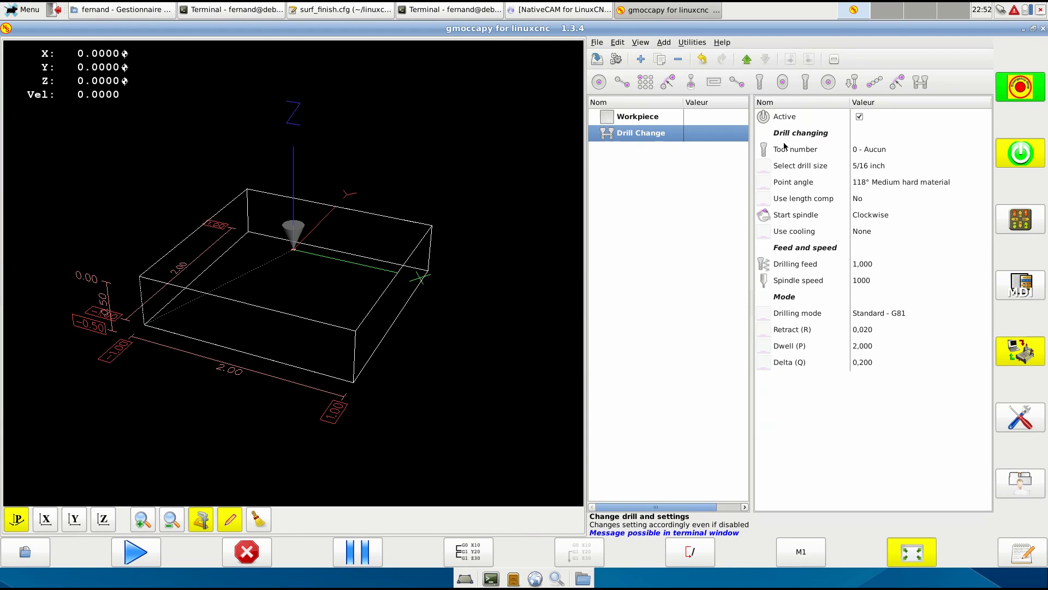
Step: Choose tool 20 - Center drill with a Fractional 1/8 inch drill size
left_click(900, 151)
scroll(890, 228, "down", 4)
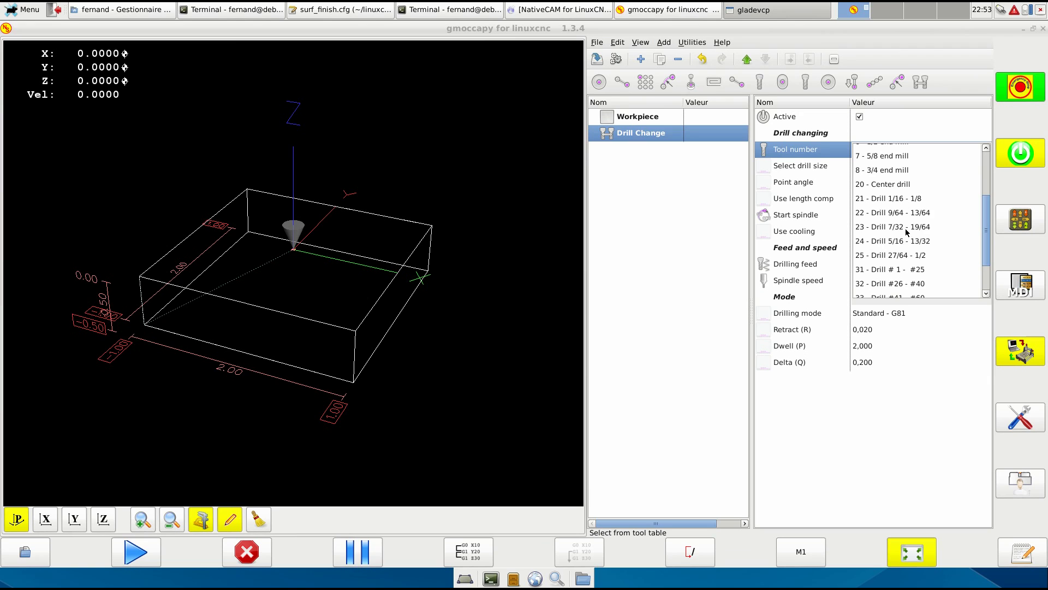
scroll(908, 232, "down", 2)
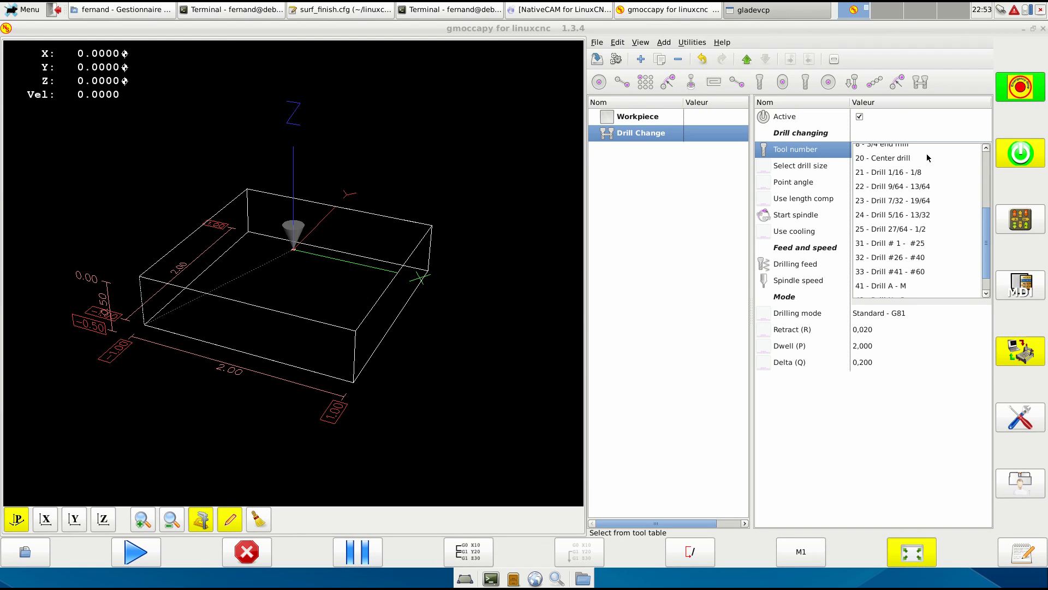
left_click(901, 162)
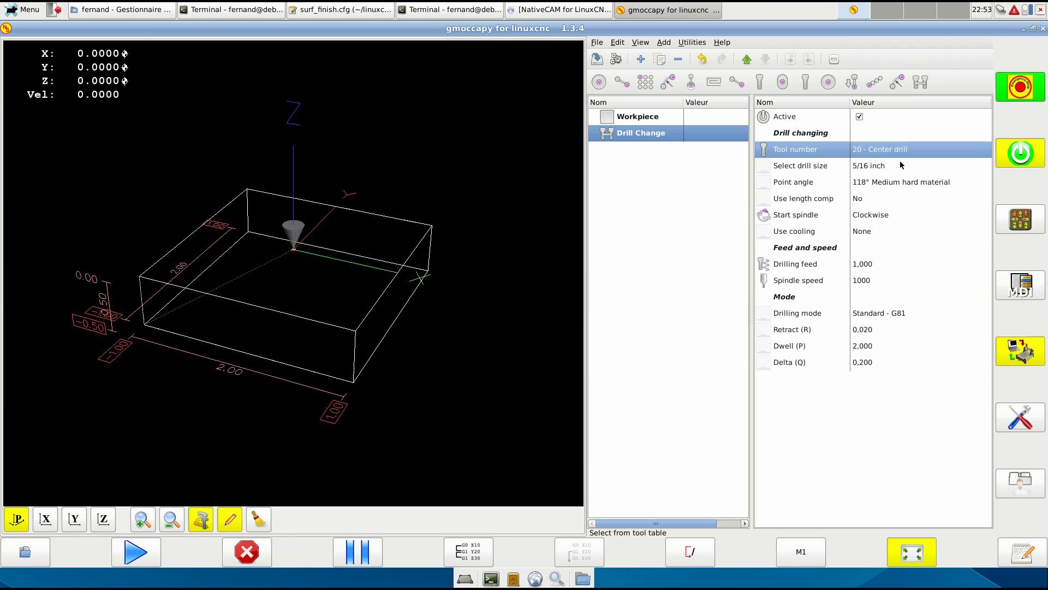
left_click(857, 167)
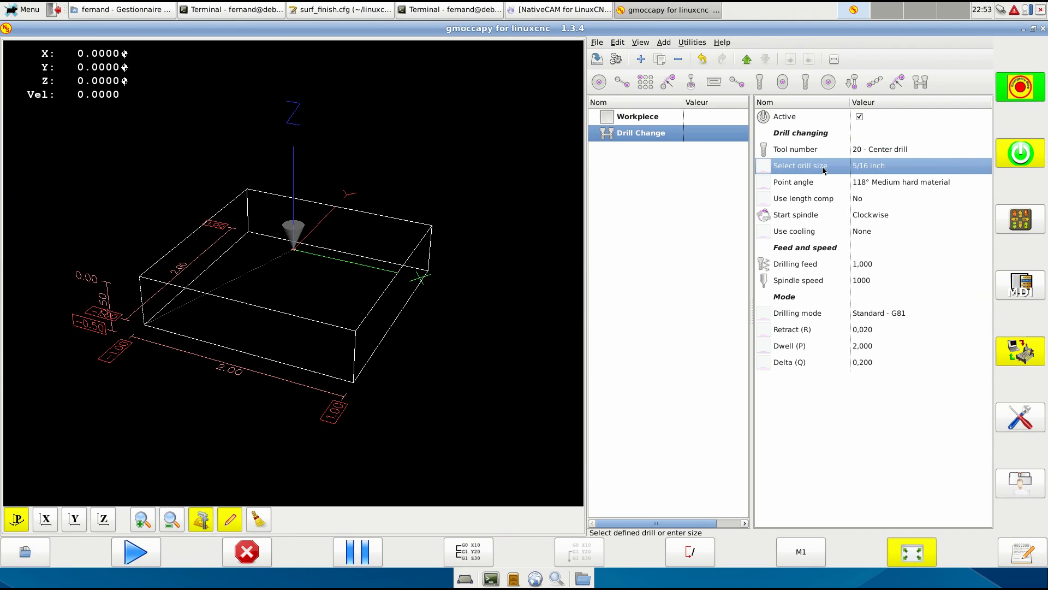
left_click(859, 167)
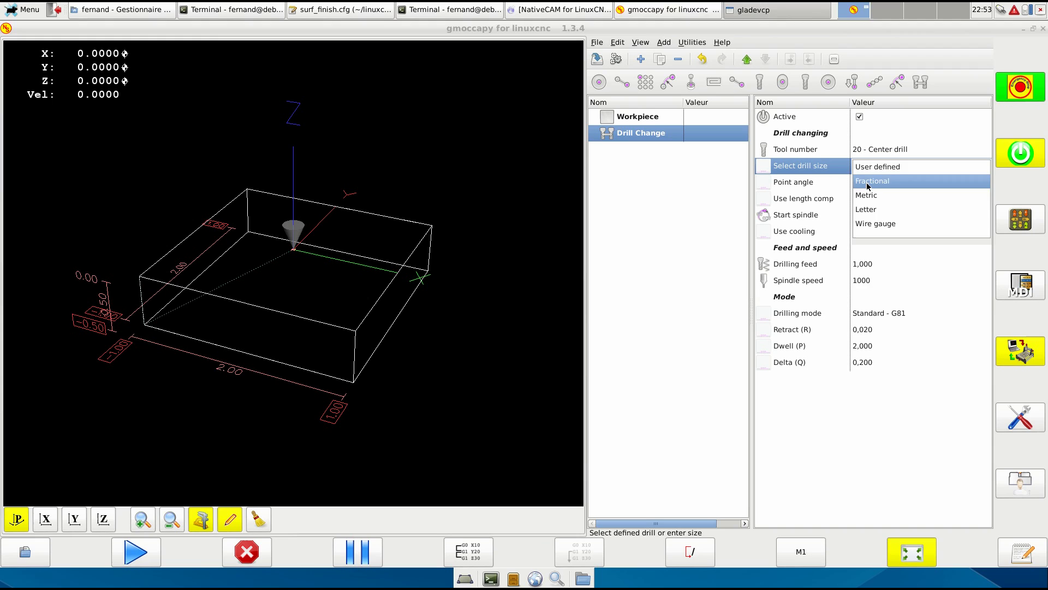
left_click(868, 183)
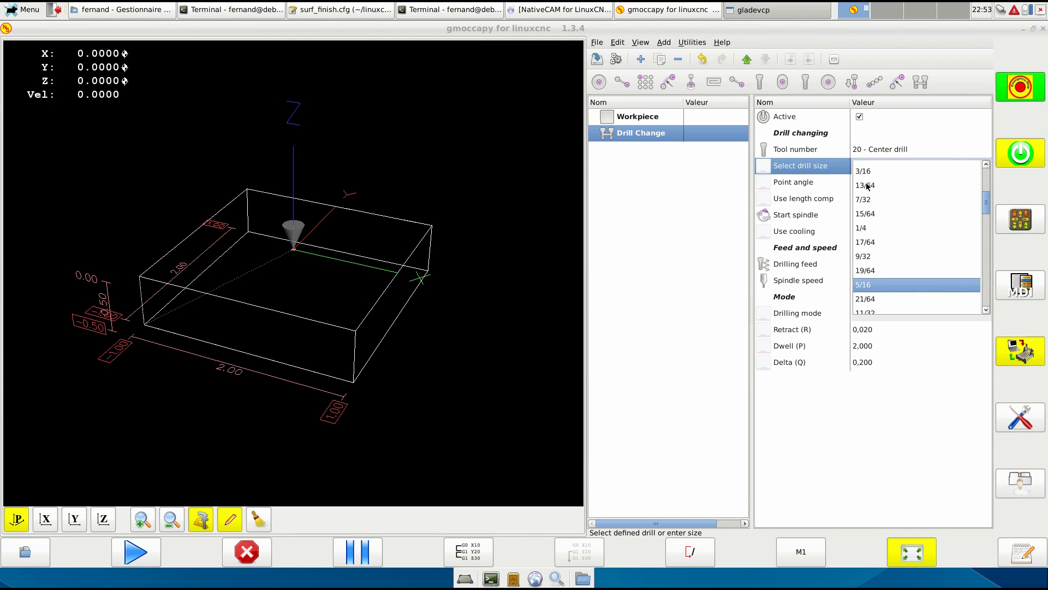
scroll(867, 186, "up", 5)
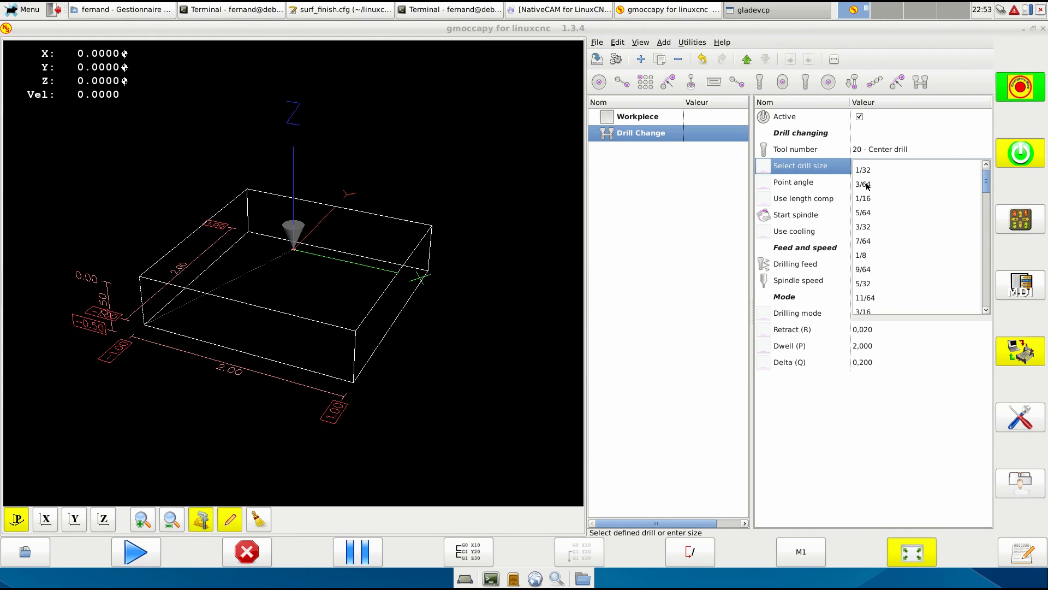
left_click(863, 255)
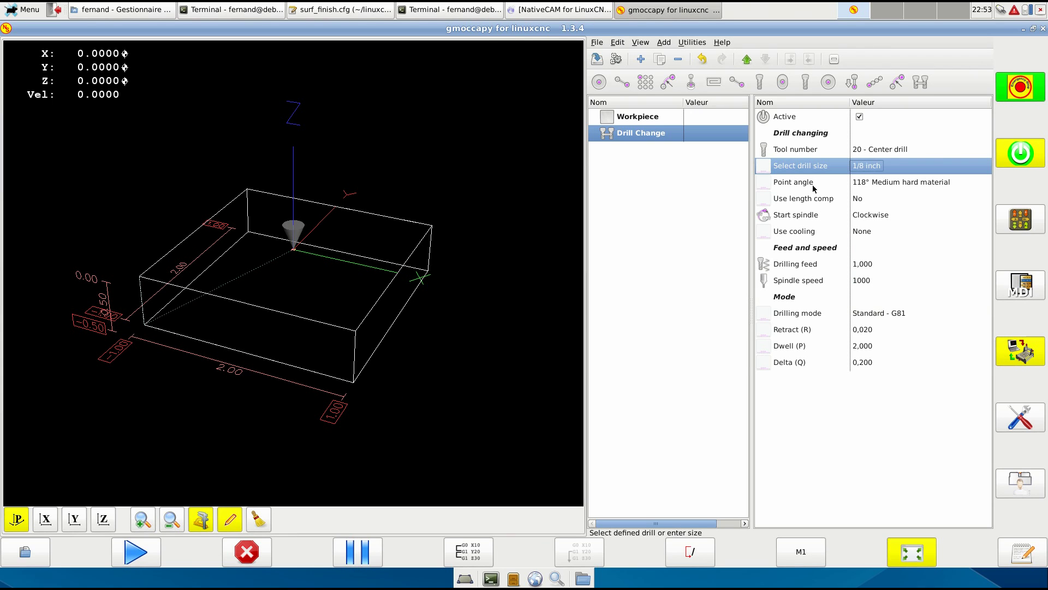
Step: Keep the 118° point angle and the Standard - G81 drilling mode
left_click(887, 185)
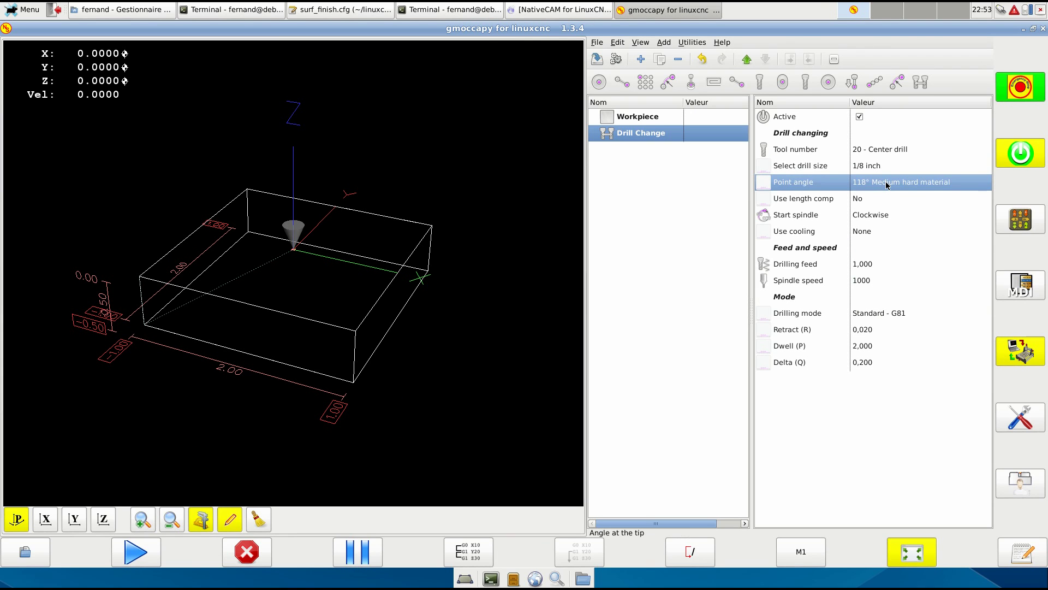
left_click(887, 185)
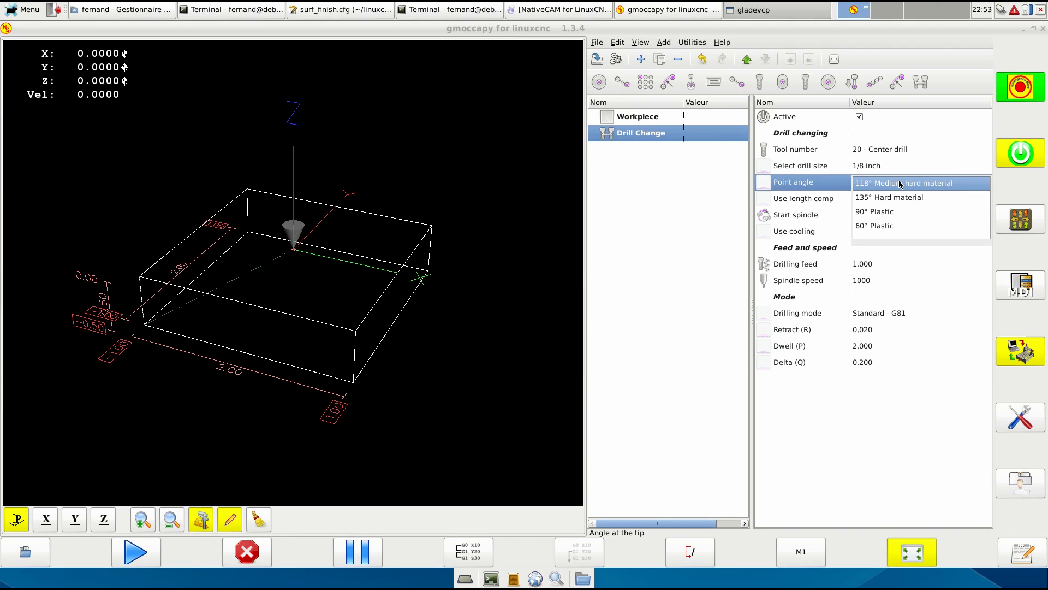
key("Return")
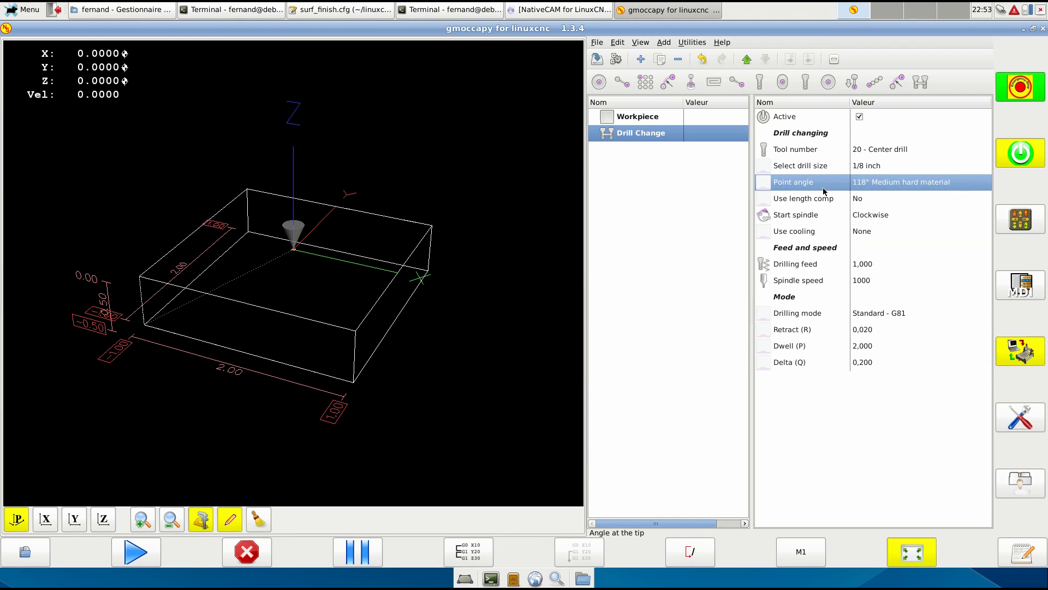
key("Down")
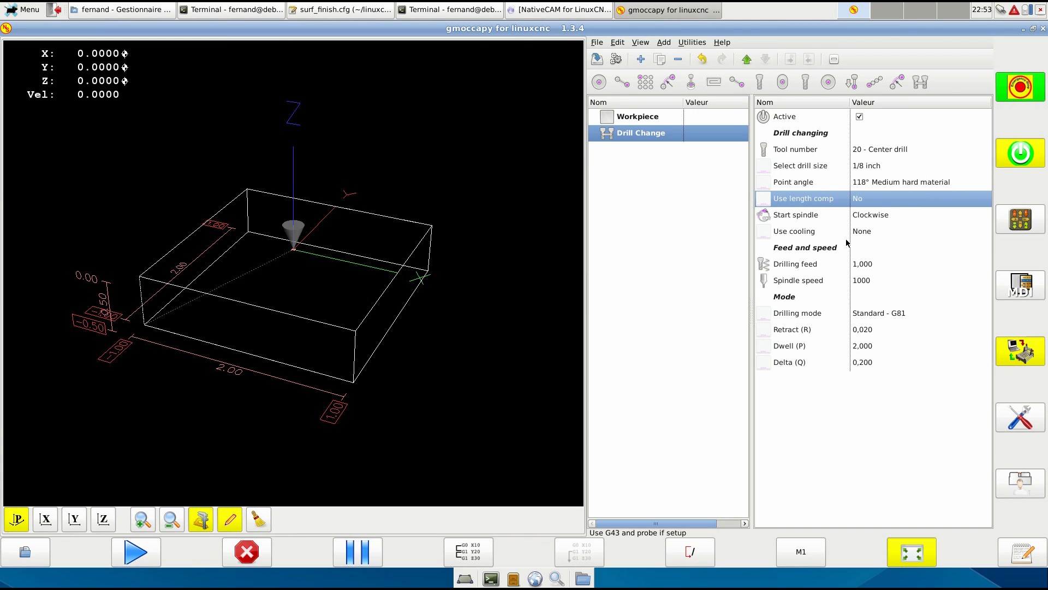
left_click(821, 265)
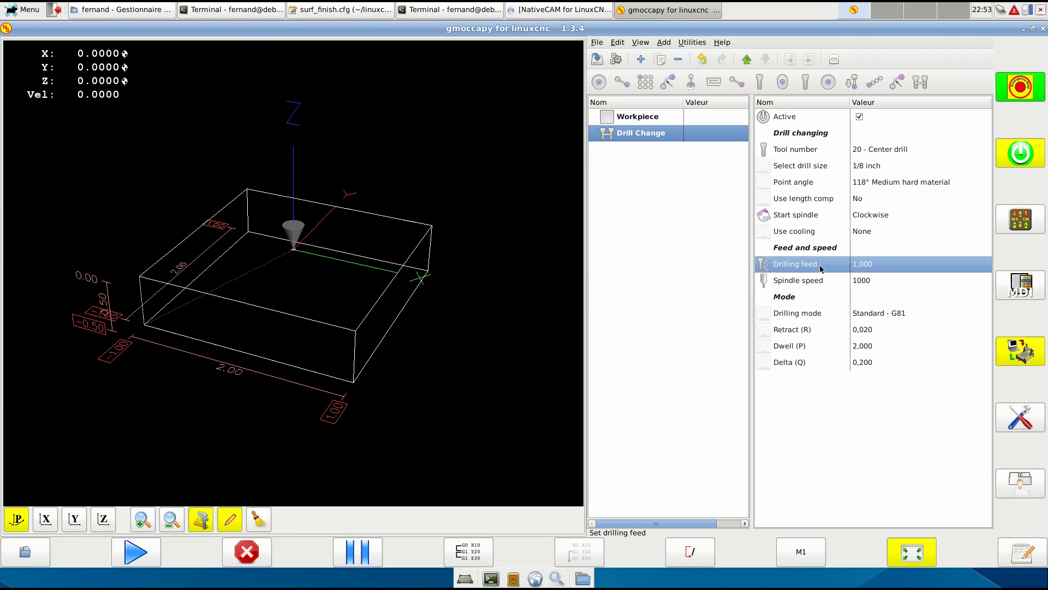
left_click(816, 281)
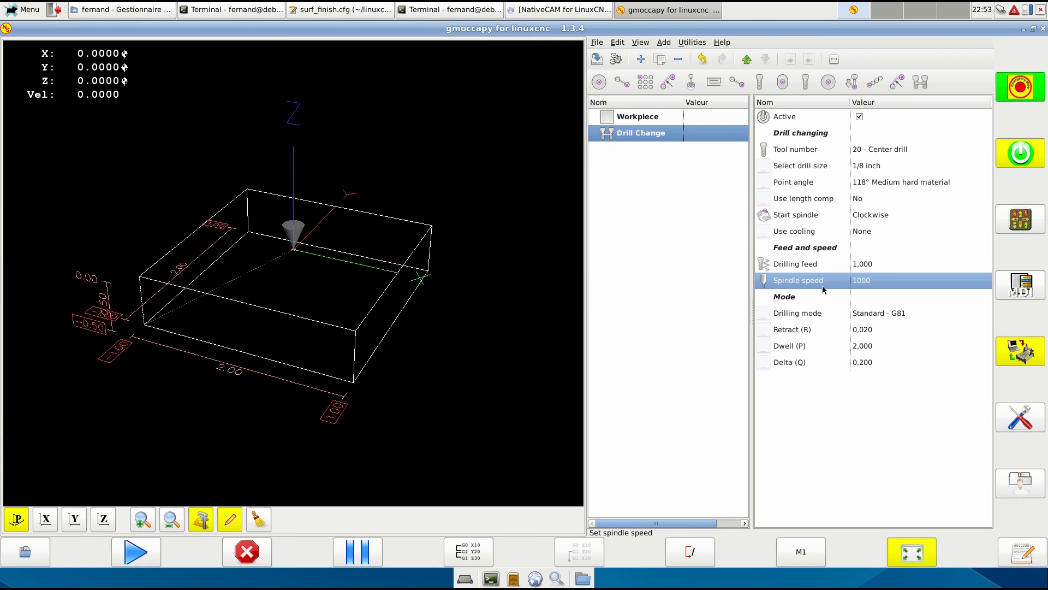
left_click(823, 304)
left_click(820, 317)
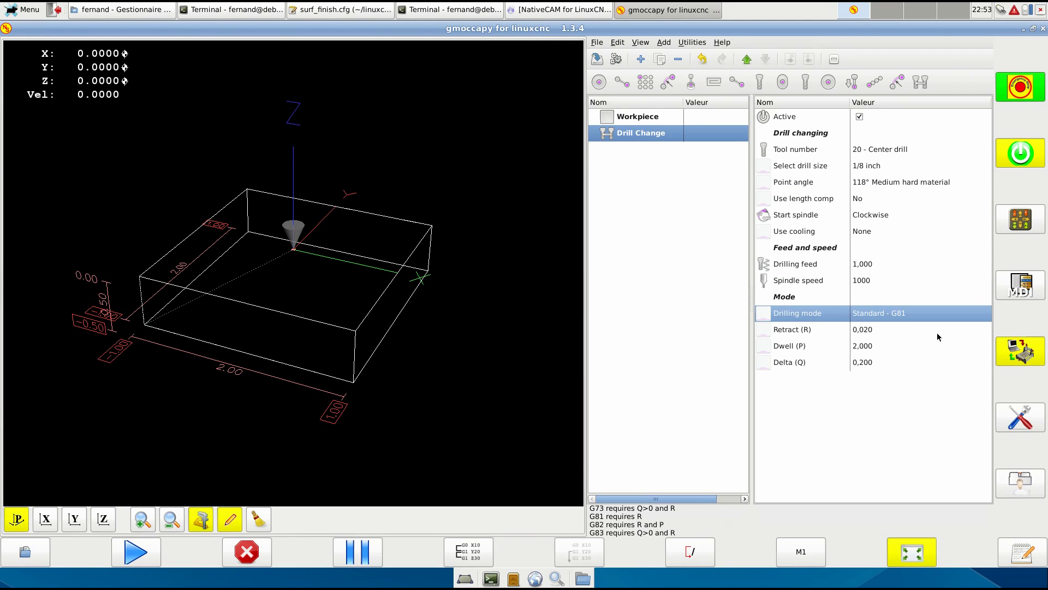
left_click(925, 319)
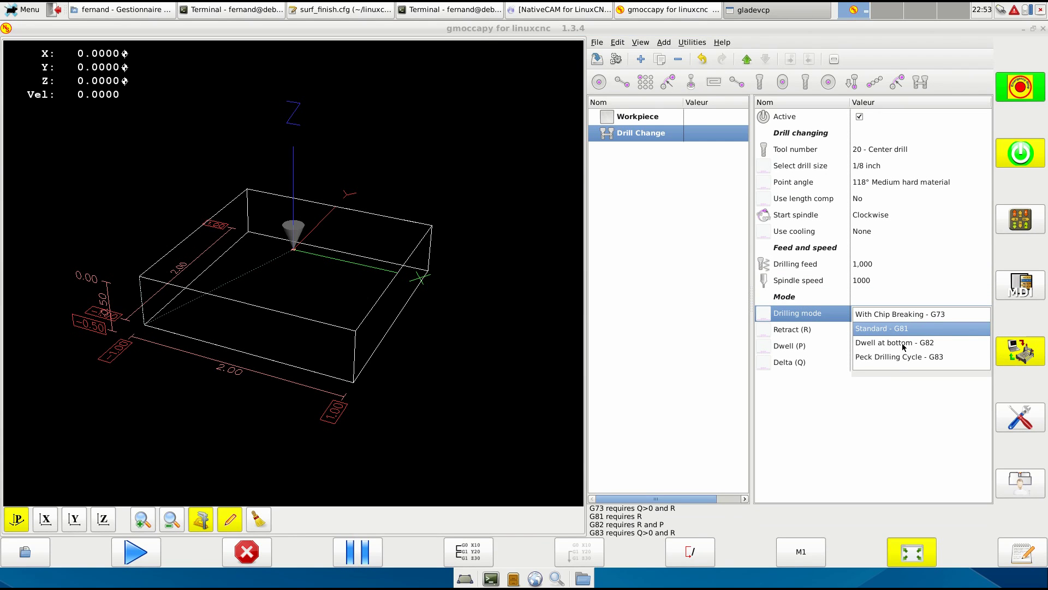
left_click(875, 377)
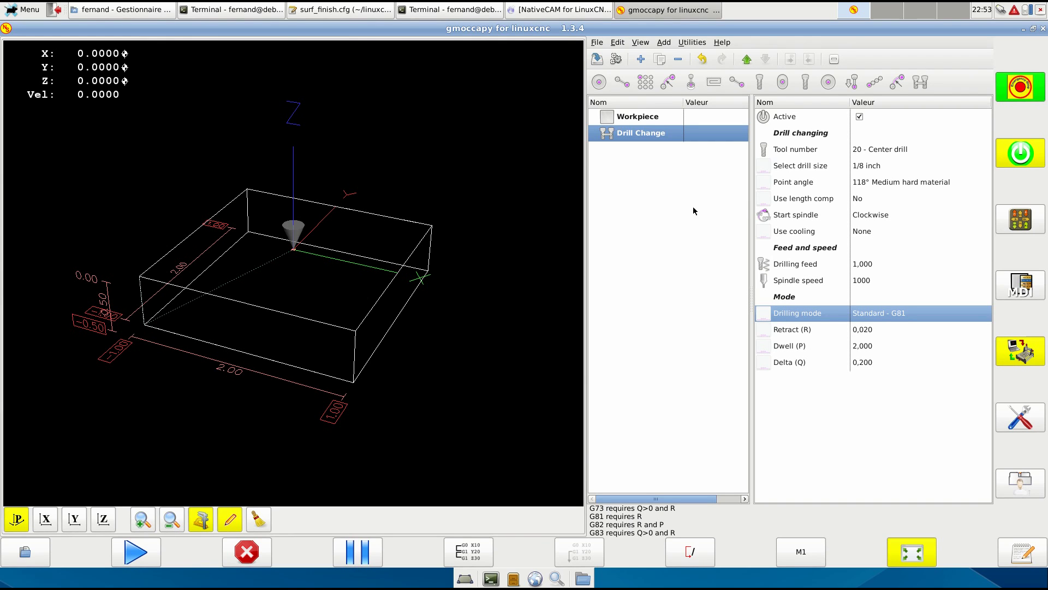
Step: Add a Regular Circle drill pattern with a 1,2 diameter and view it from the front
left_click(665, 42)
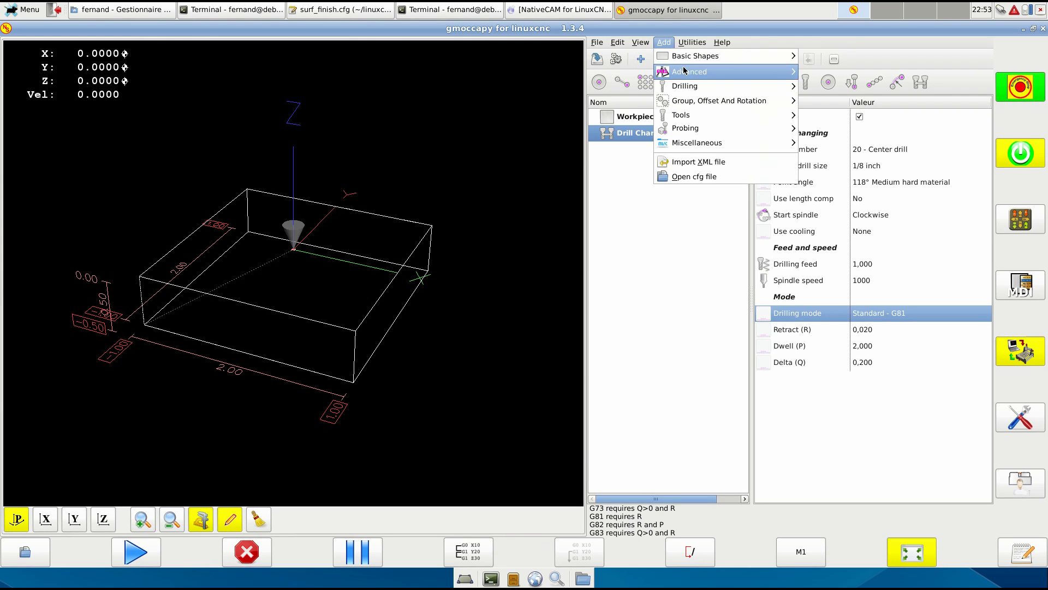
mouse_move(690, 88)
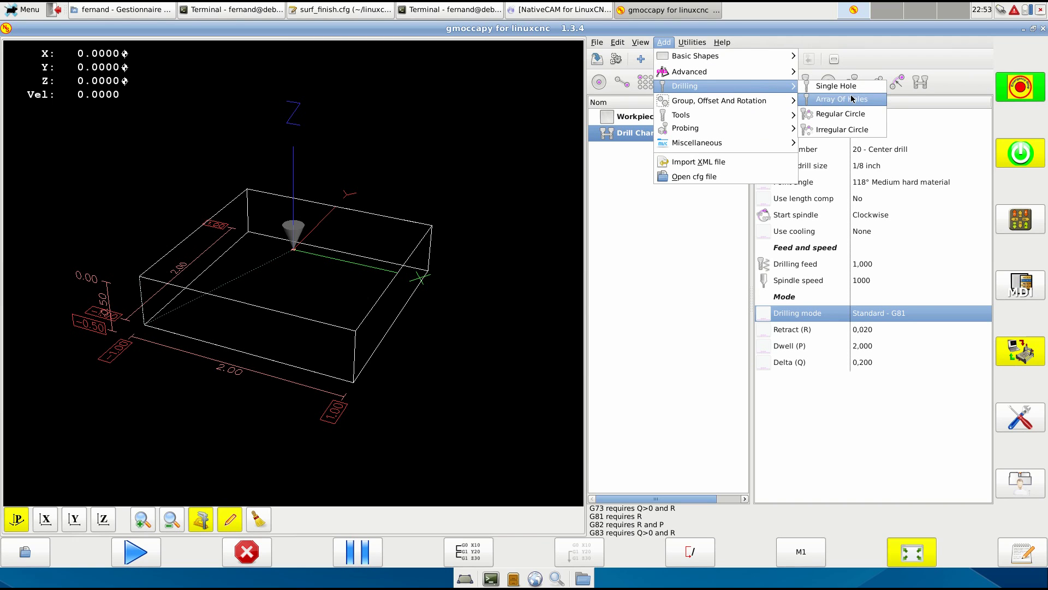
left_click(846, 114)
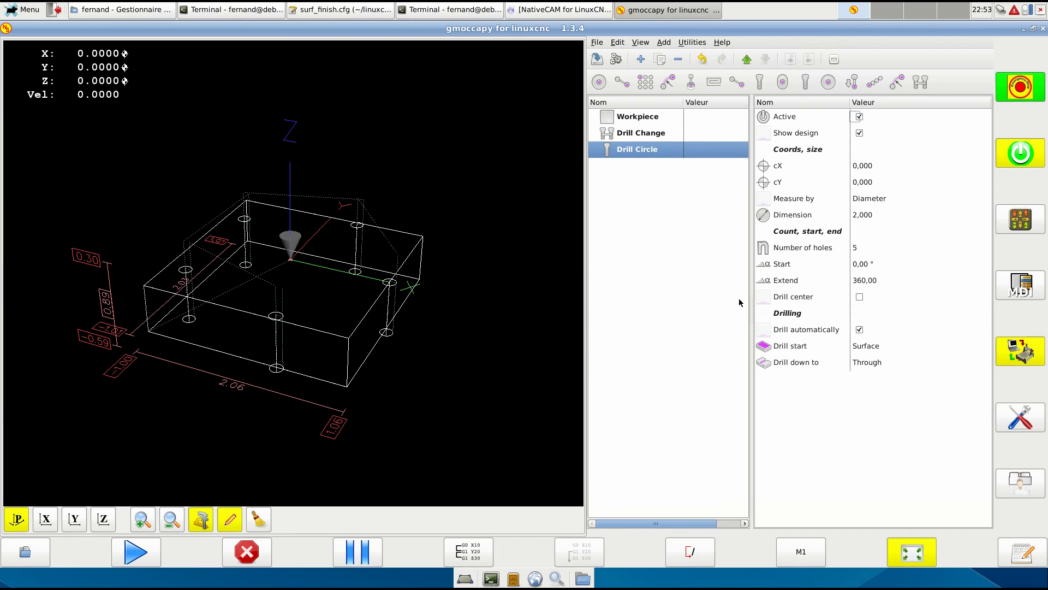
left_click(885, 218)
type("1,2")
key("Return")
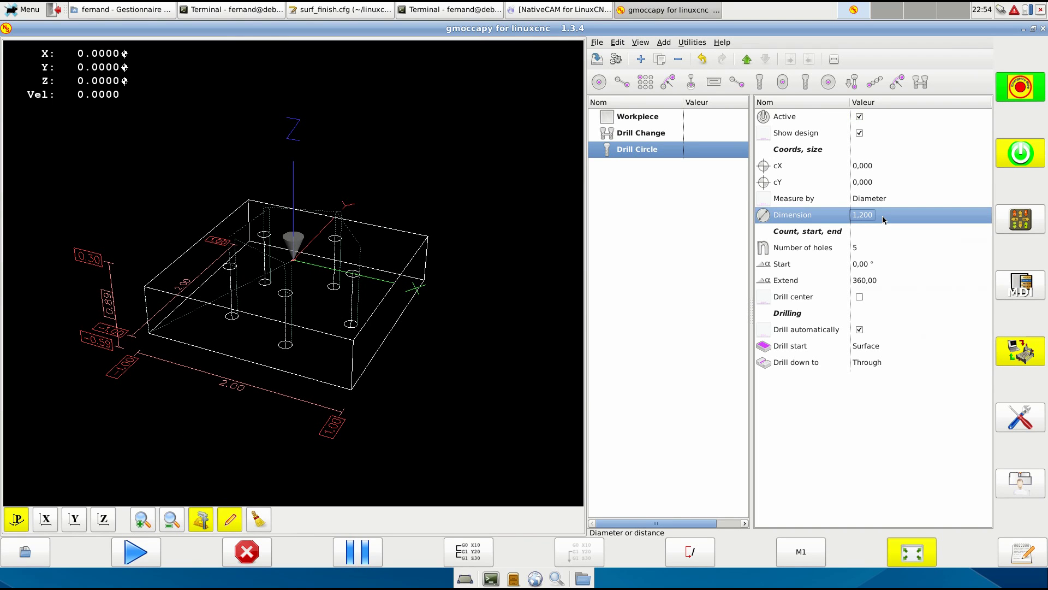
left_click(76, 524)
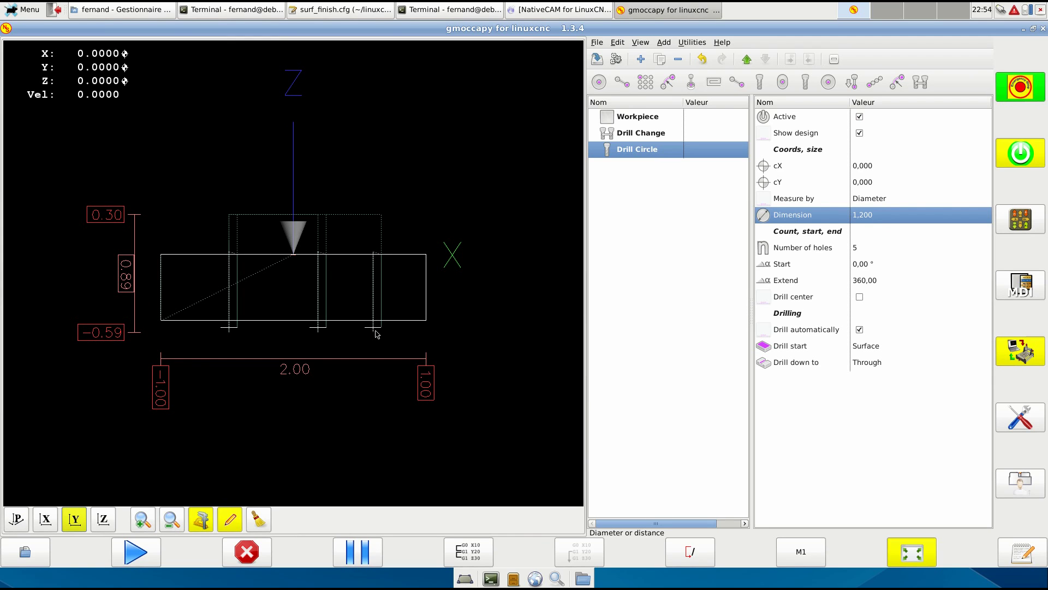
scroll(375, 336, "up", 4)
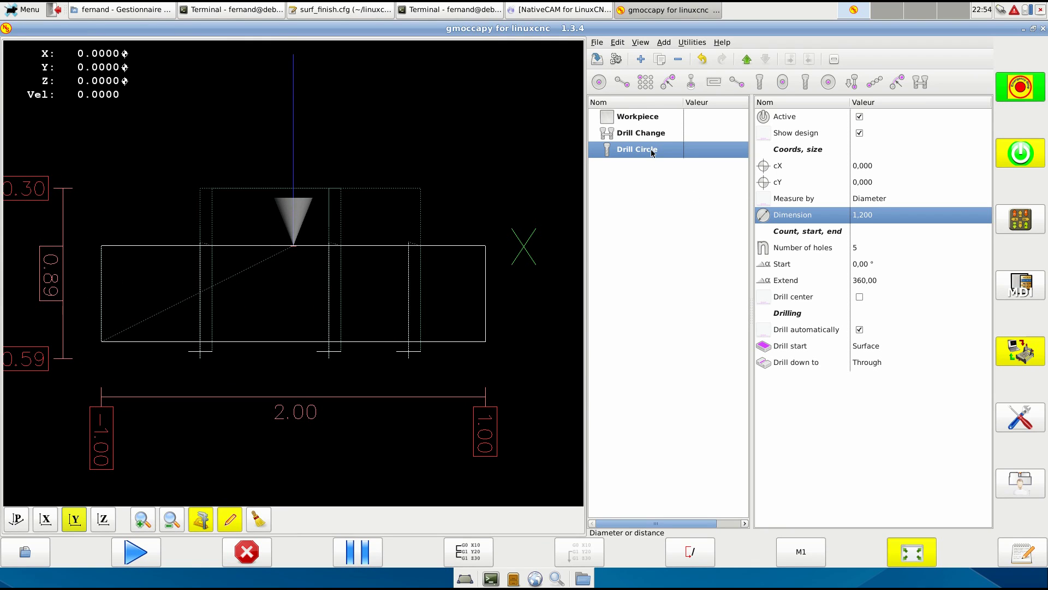
left_click(637, 135)
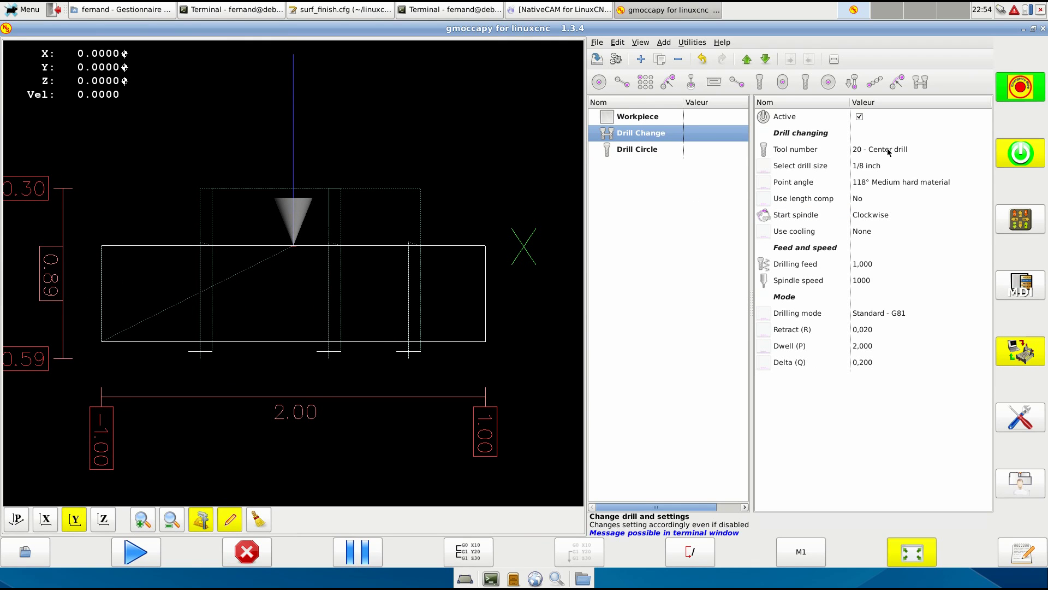
left_click(888, 166)
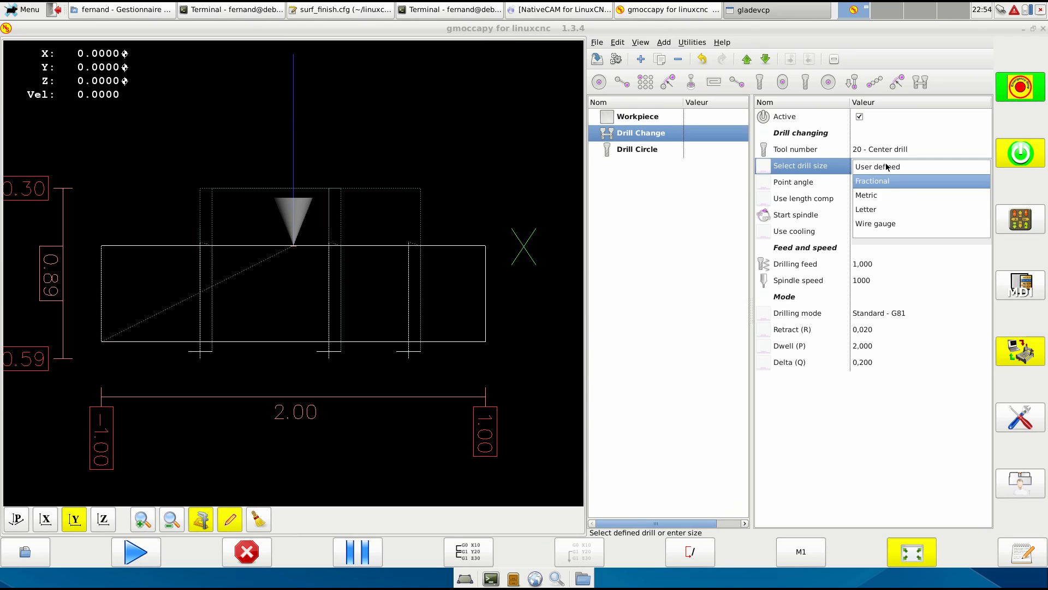
left_click(879, 182)
scroll(891, 277, "down", 5)
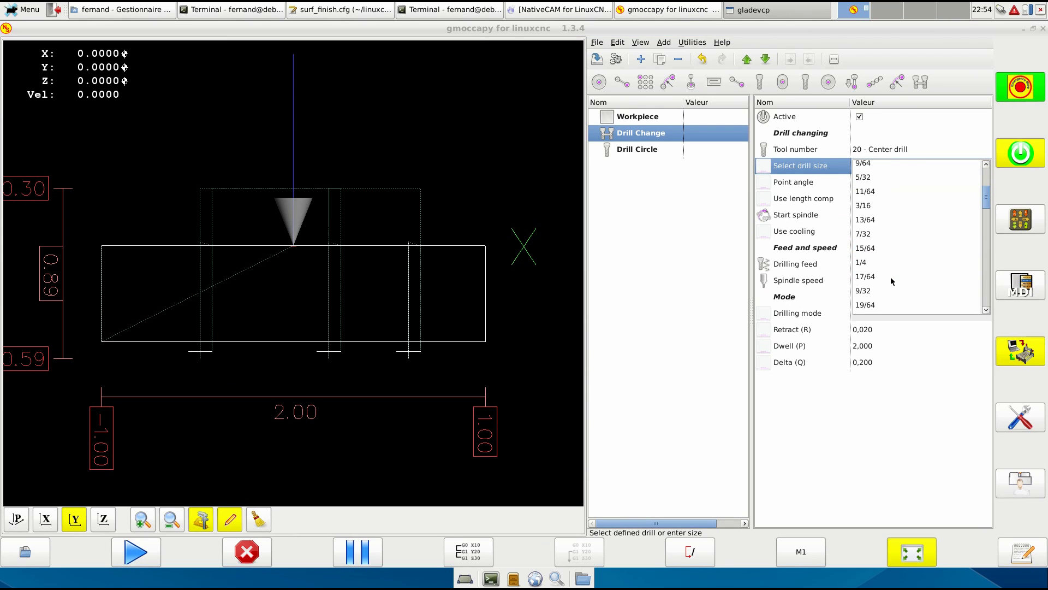
scroll(927, 241, "down", 3)
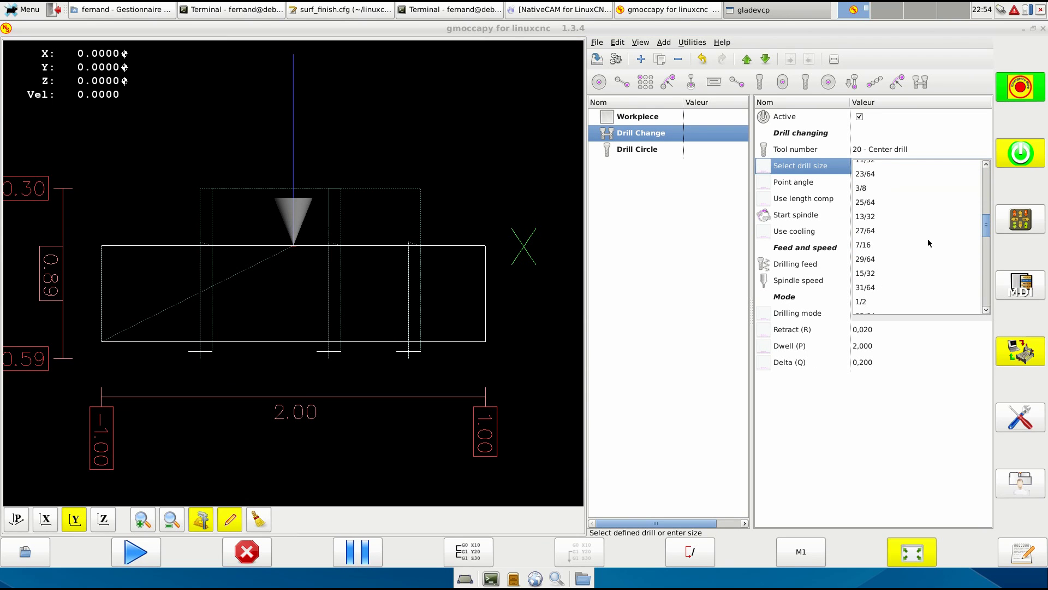
left_click(863, 300)
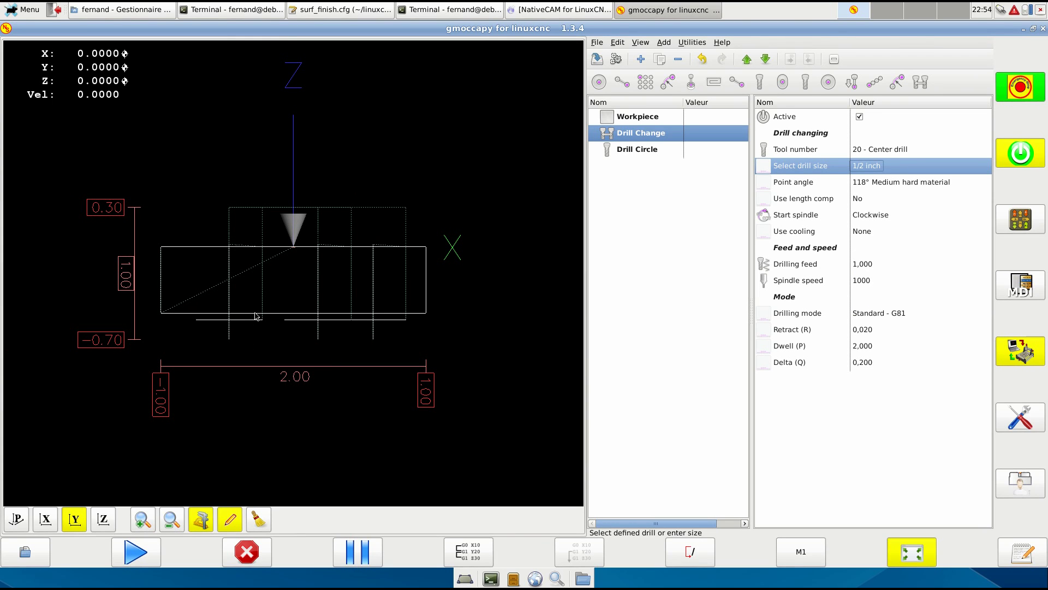
left_click(906, 172)
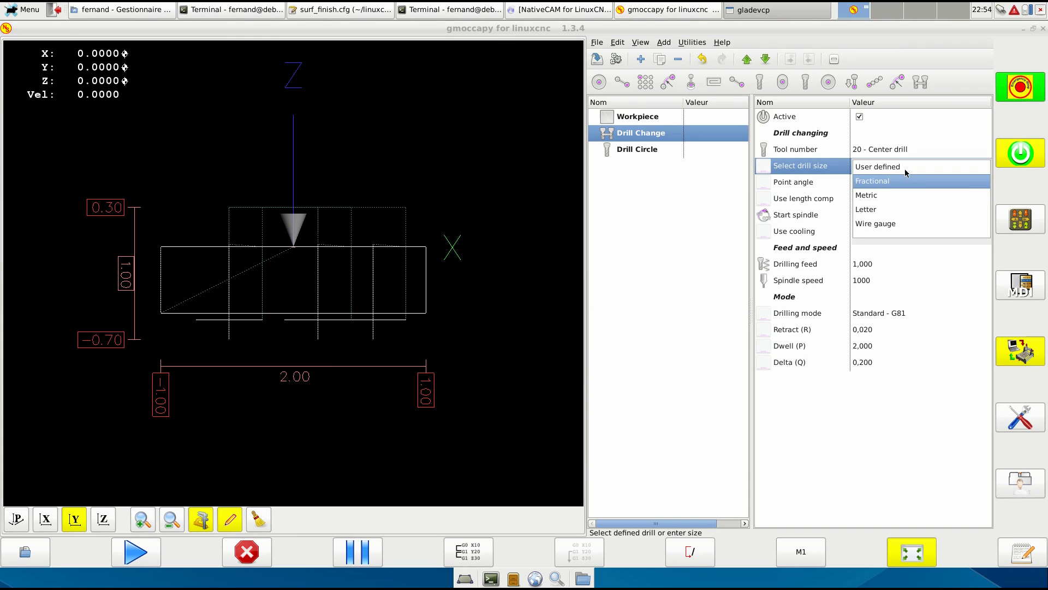
left_click(888, 181)
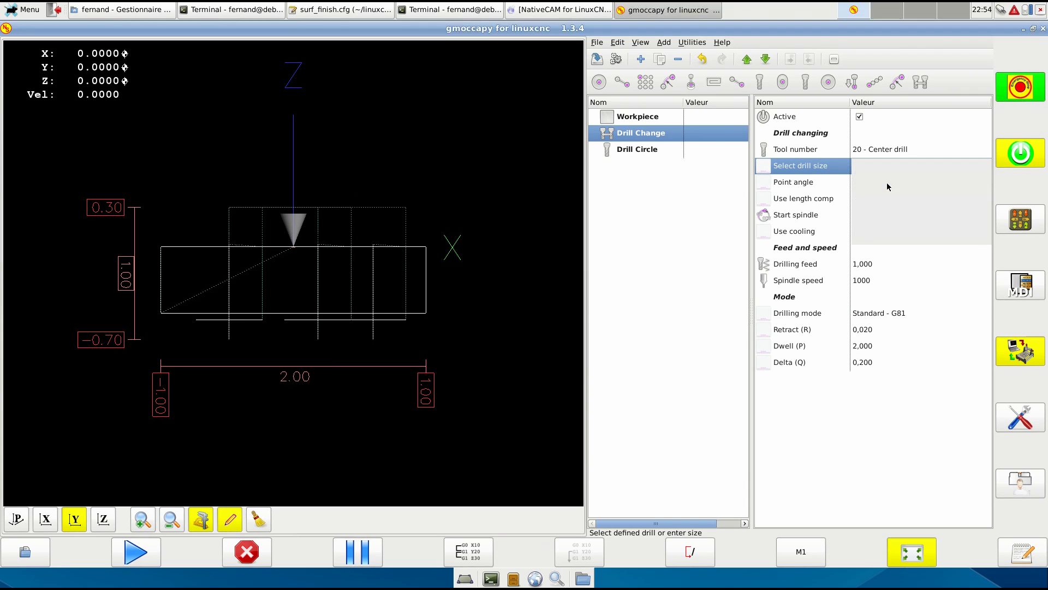
scroll(888, 186, "up", 3)
scroll(888, 187, "up", 3)
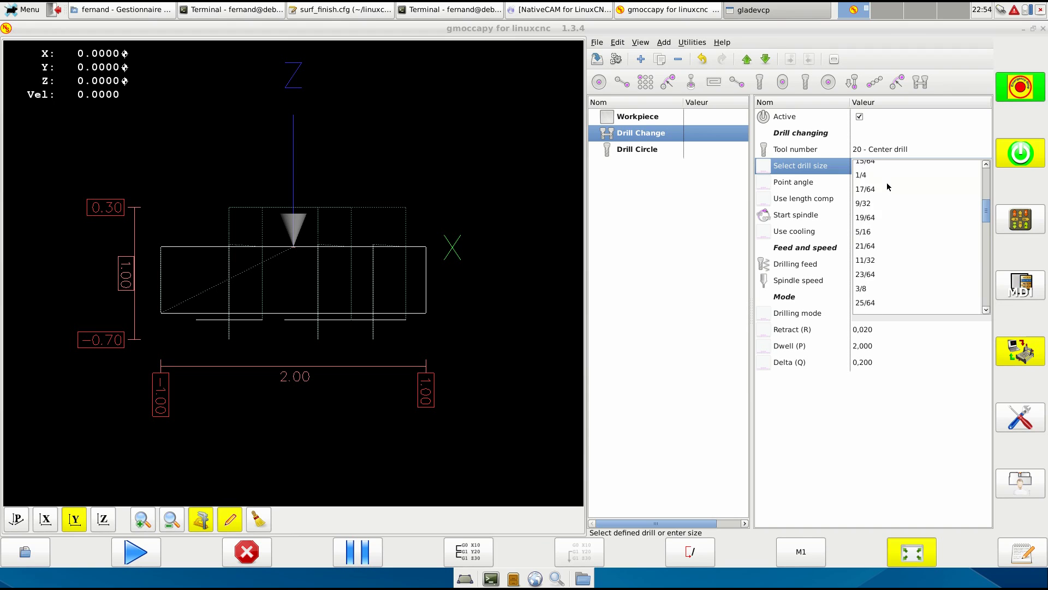
scroll(887, 186, "up", 2)
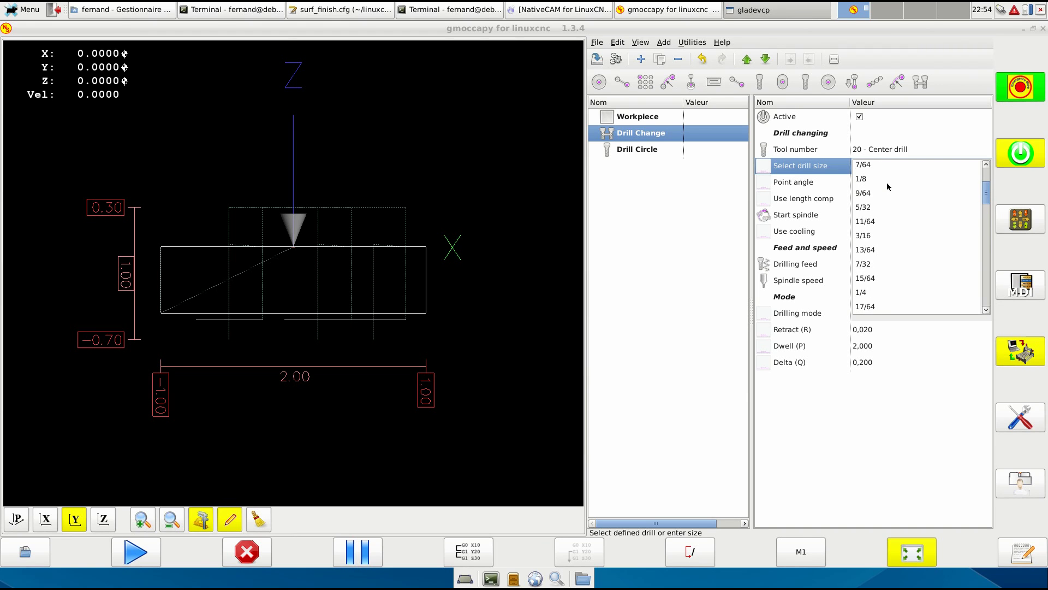
left_click(868, 180)
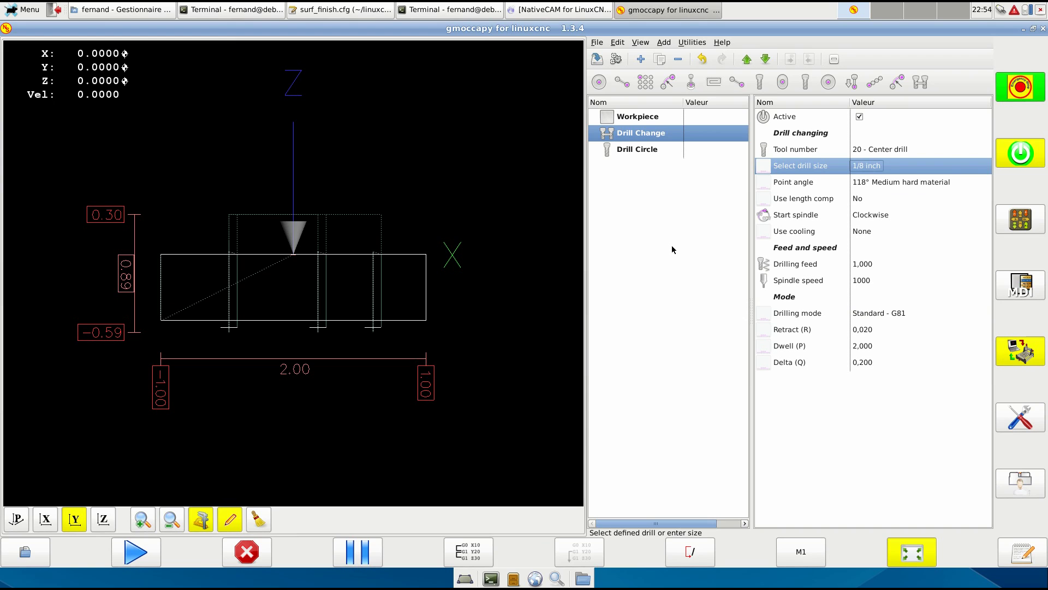
Step: In the Drill Circle properties, enable Drill center and disable Drill automatically
left_click(647, 149)
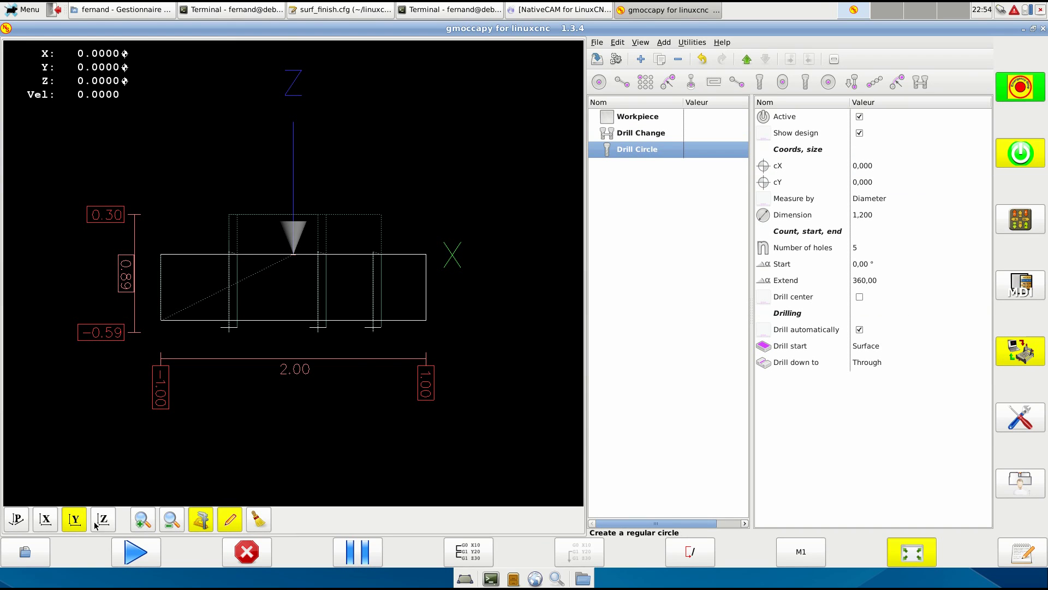
left_click(17, 521)
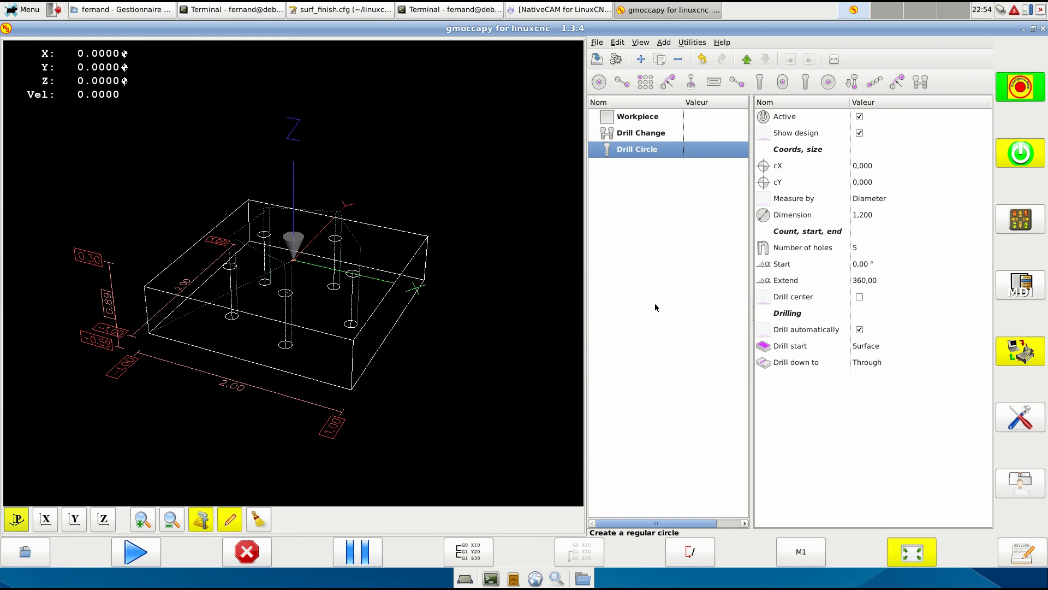
left_click(814, 301)
left_click(860, 297)
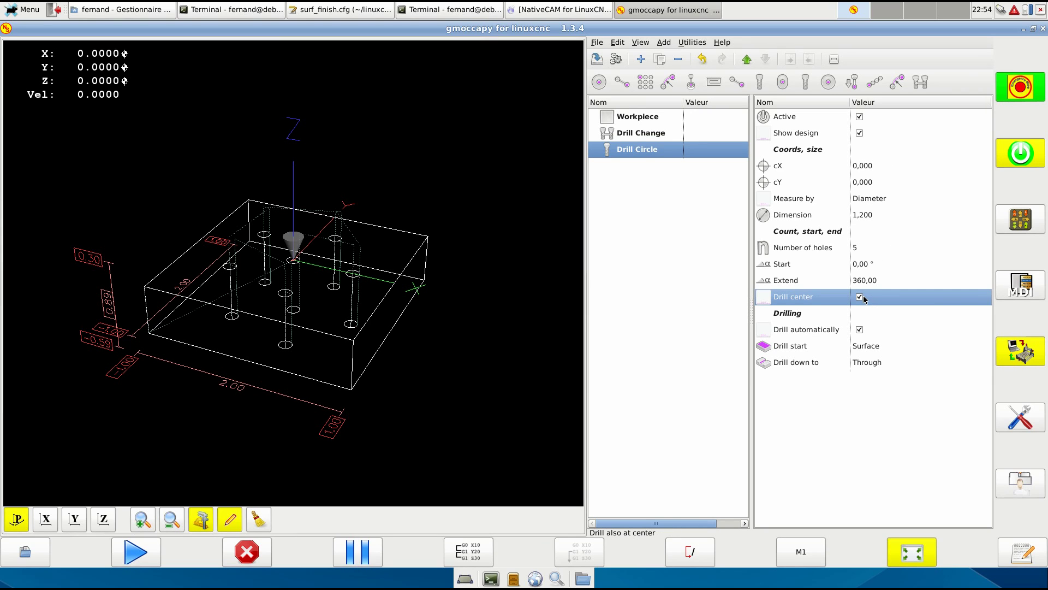
left_click(813, 331)
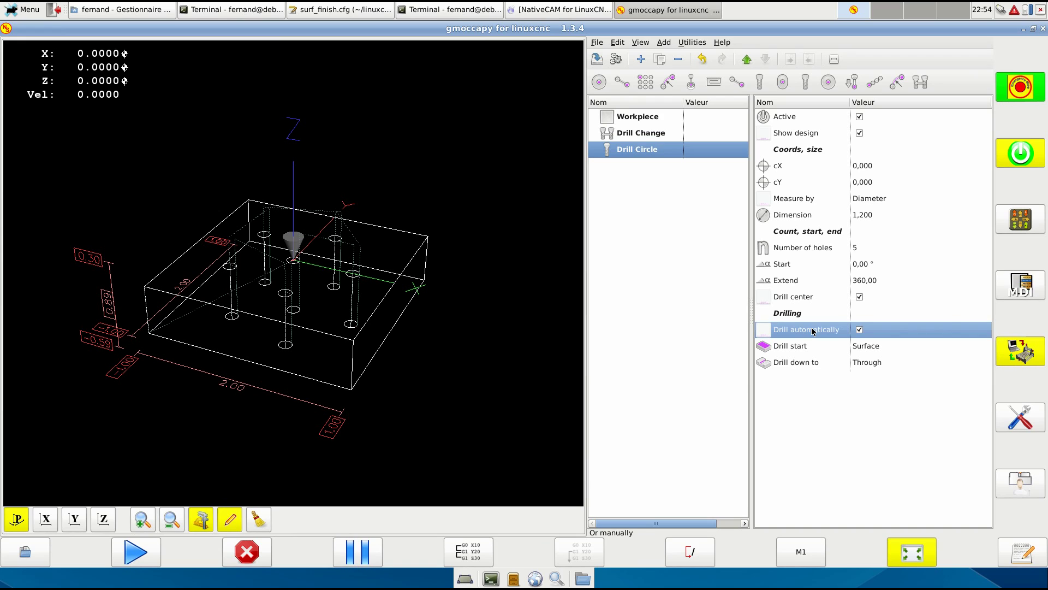
left_click(868, 329)
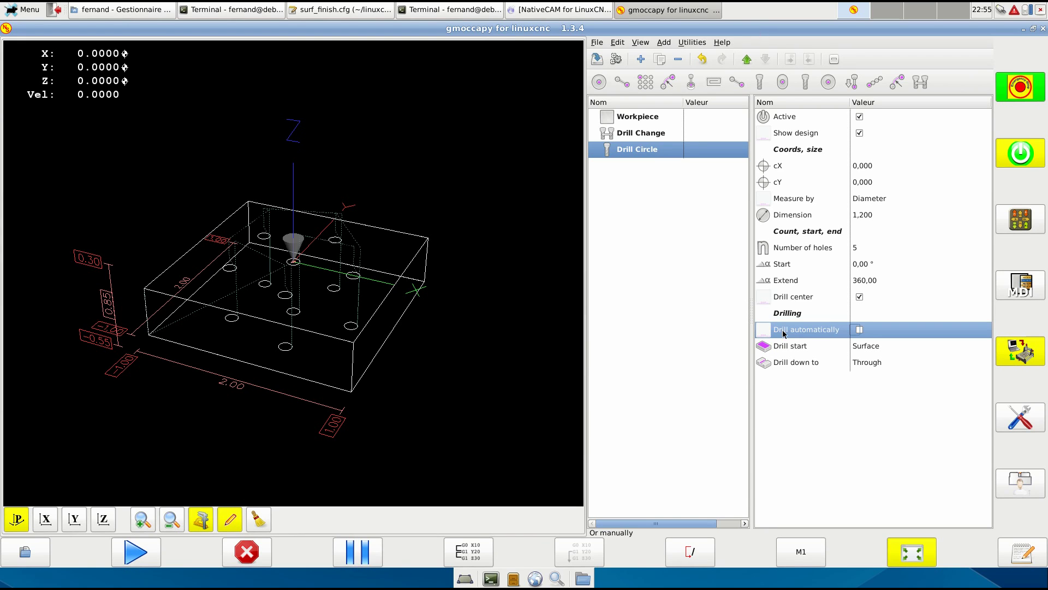
Step: Set Drill down to Center drill depth, re-enable Drill automatically, then show the Drill Change settings
left_click(844, 346)
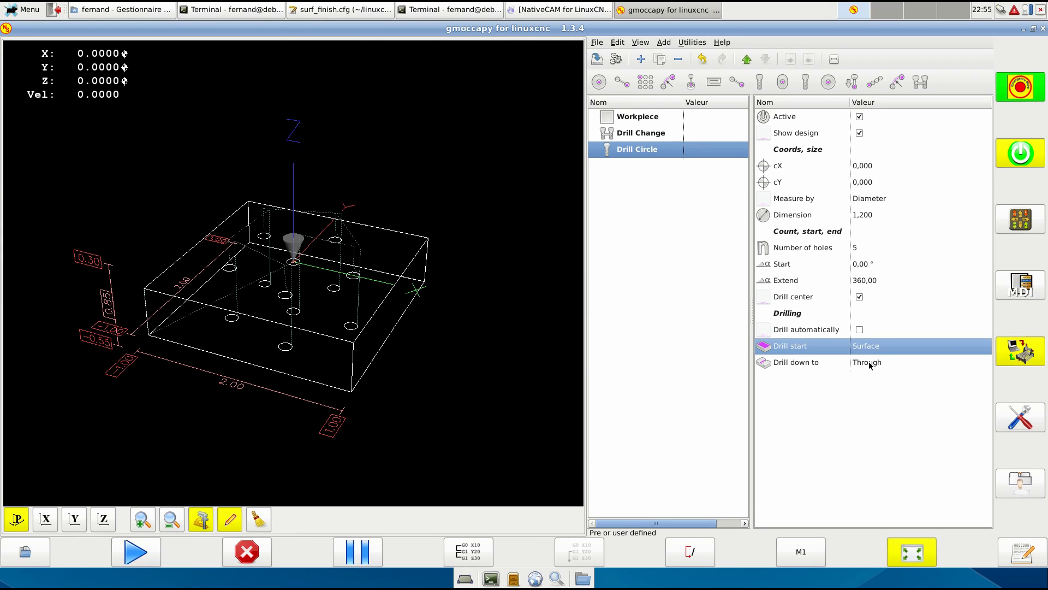
left_click(870, 363)
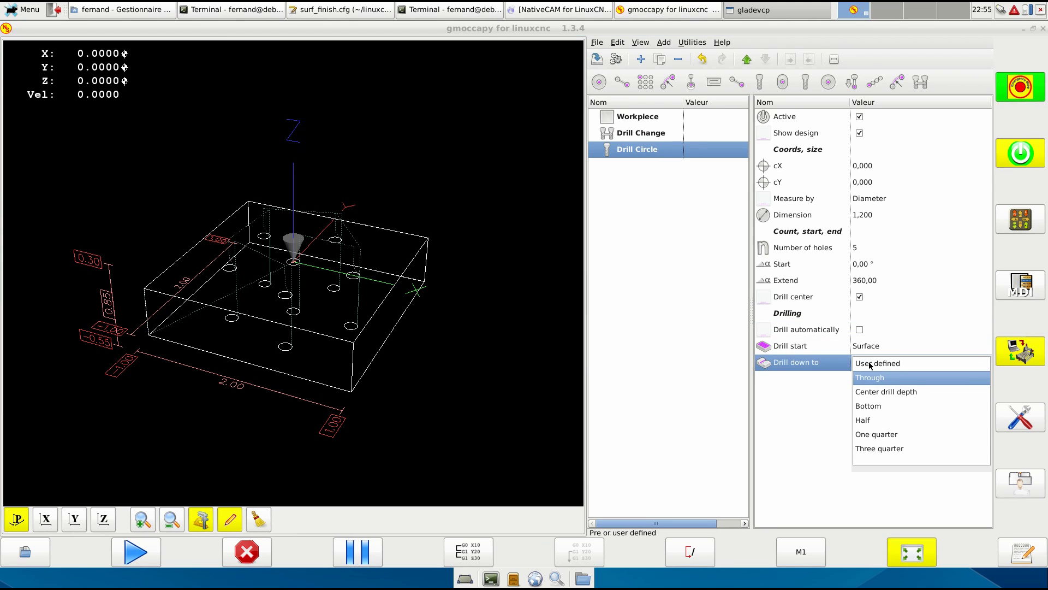
left_click(874, 390)
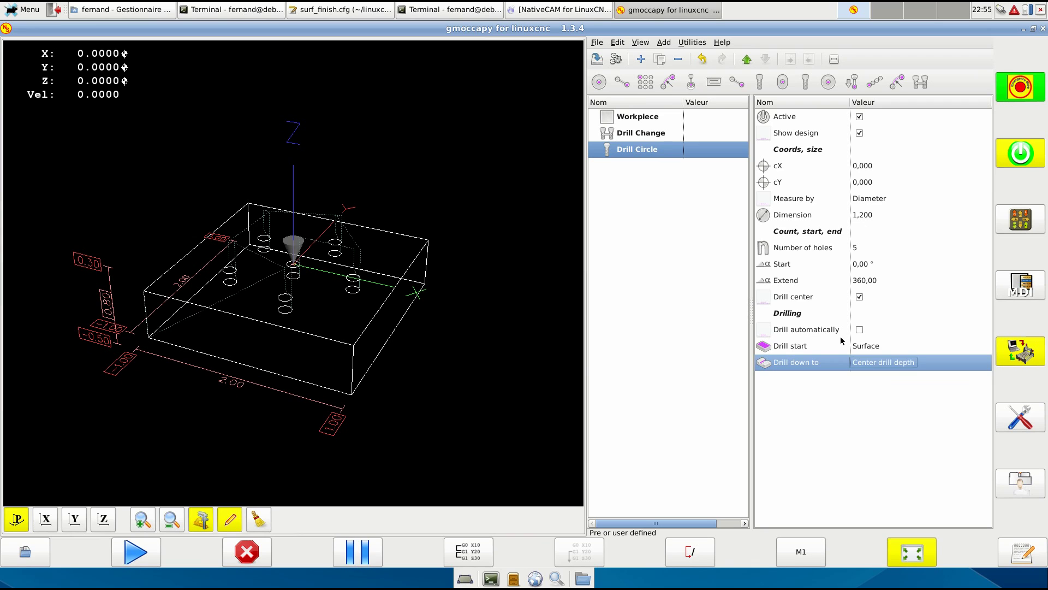
left_click(863, 331)
left_click(861, 330)
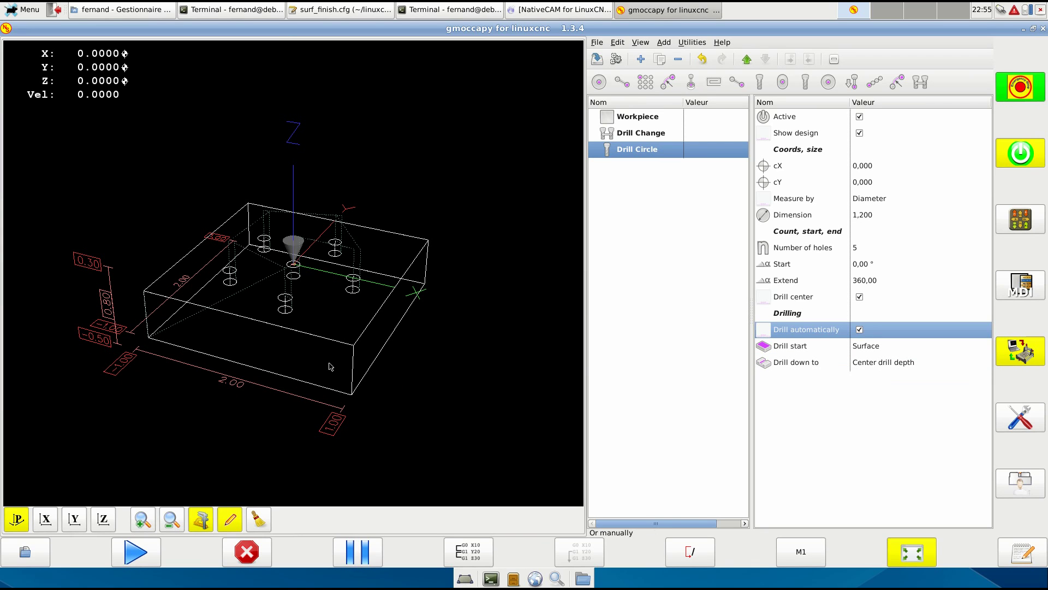
left_click(74, 519)
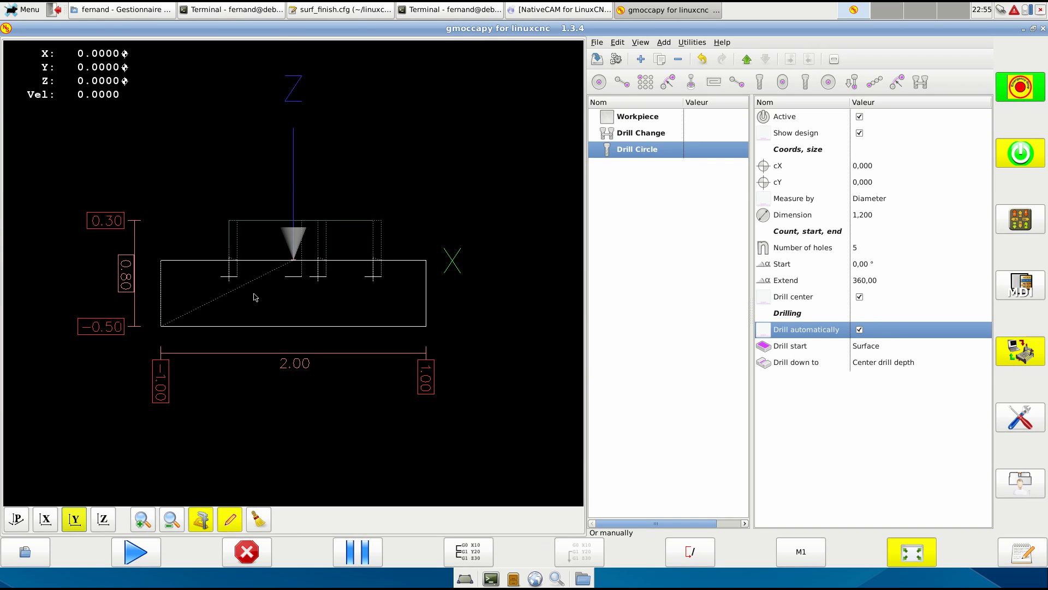
left_click(646, 134)
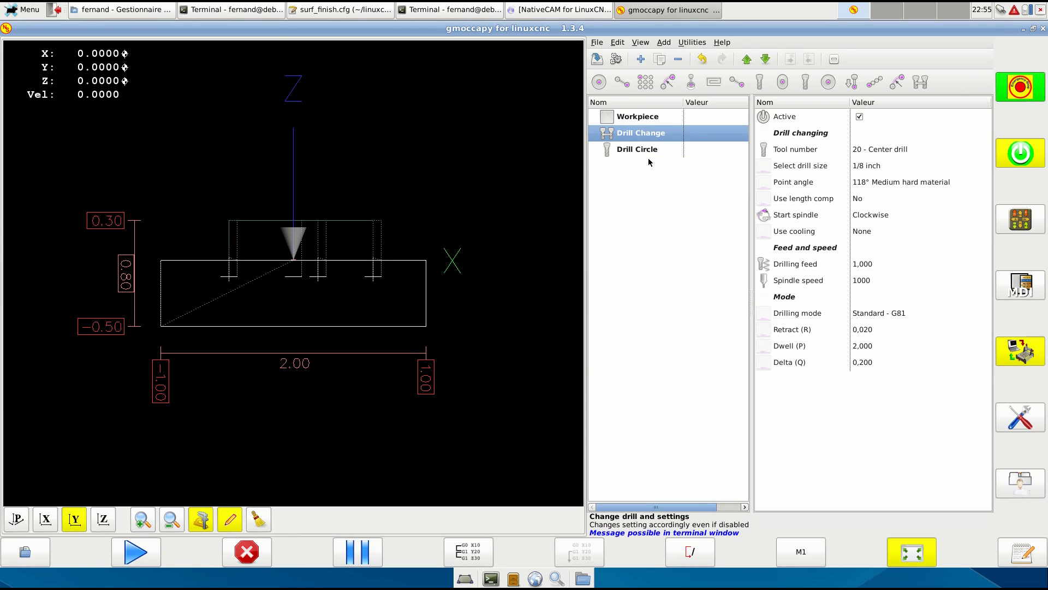